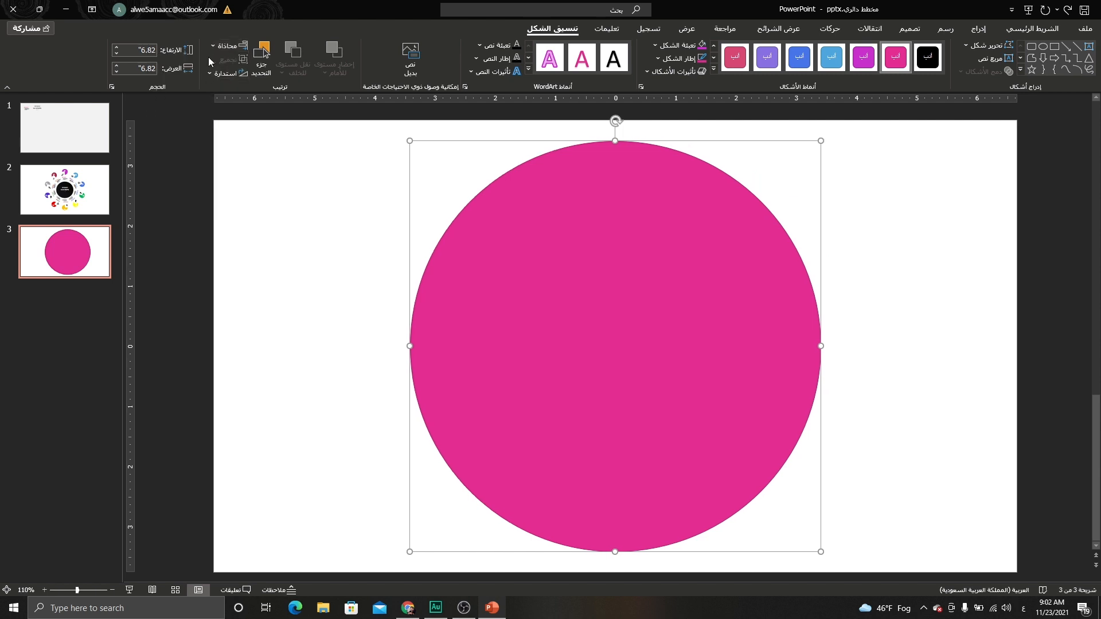
Align the large circle on the slide and format it with a black fill and no outline.
left_click(227, 45)
left_click(203, 127)
left_click(682, 45)
left_click(692, 74)
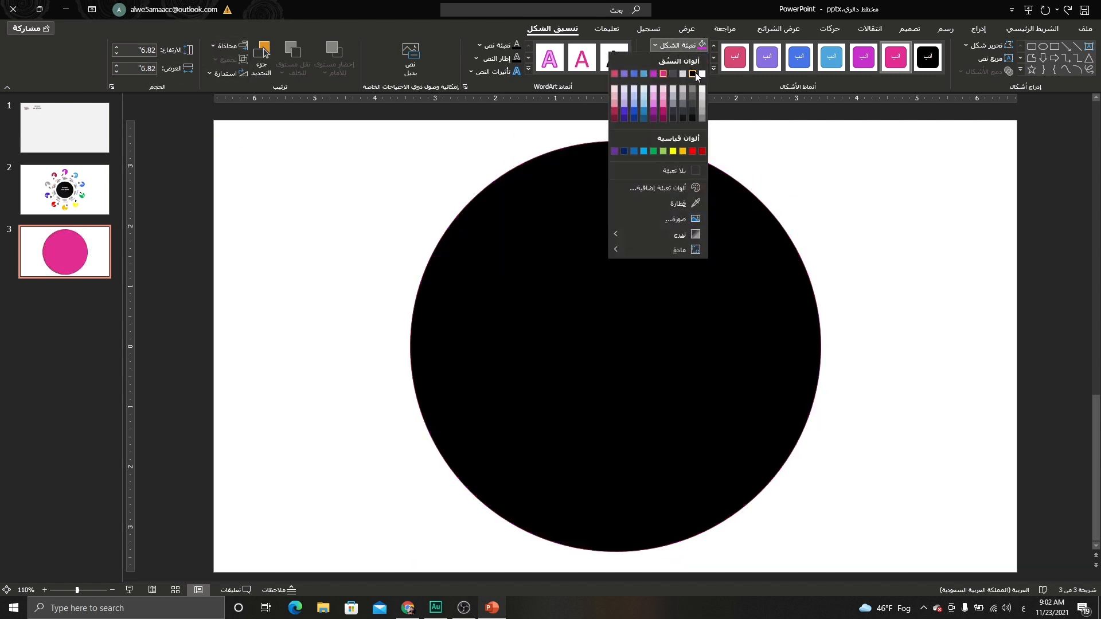
left_click(675, 59)
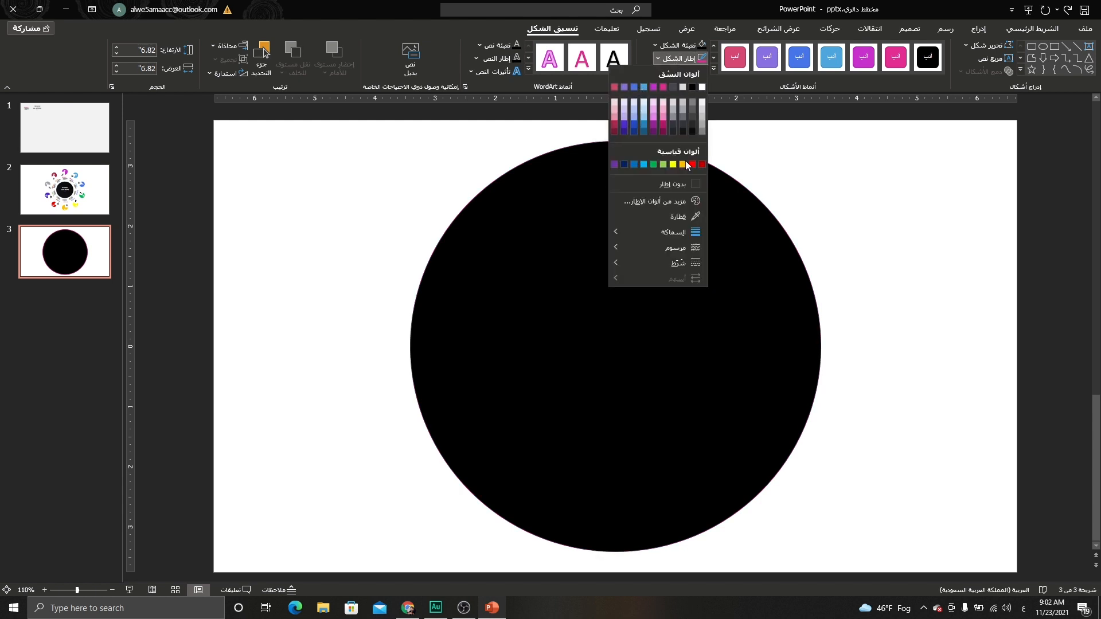
left_click(679, 183)
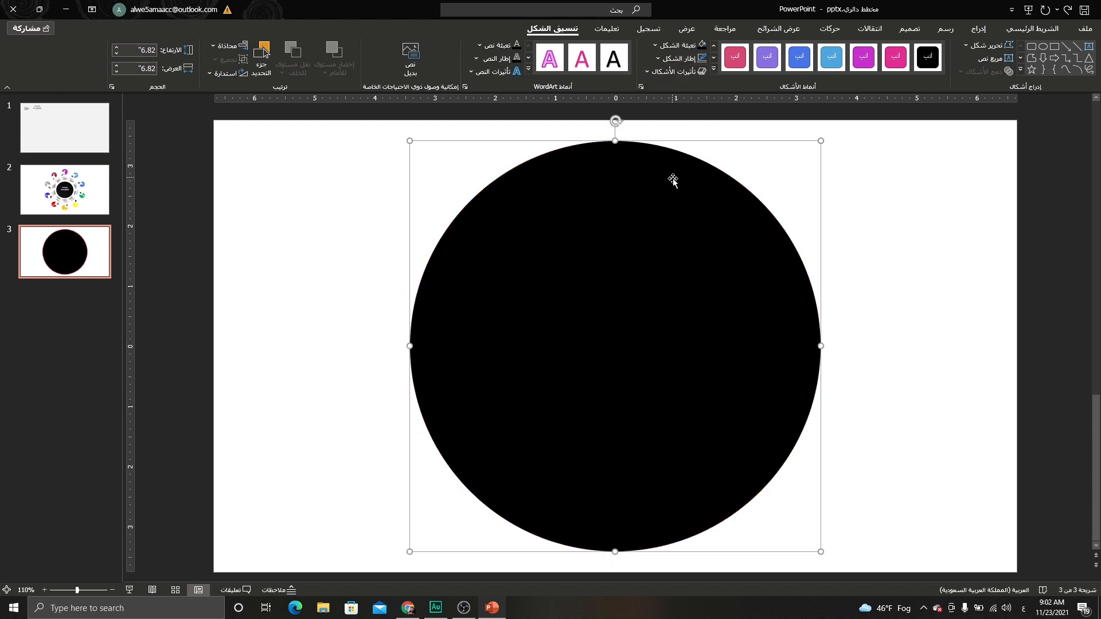
Insert a standard pie chart on slide 3, over the black circle.
left_click(978, 28)
left_click(798, 55)
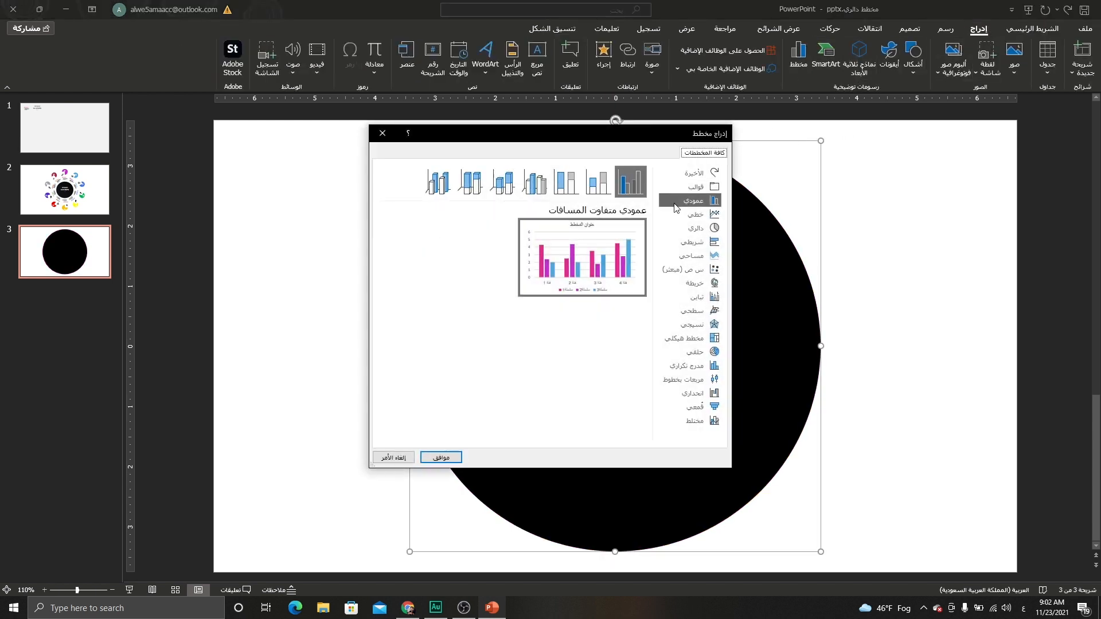
left_click(691, 228)
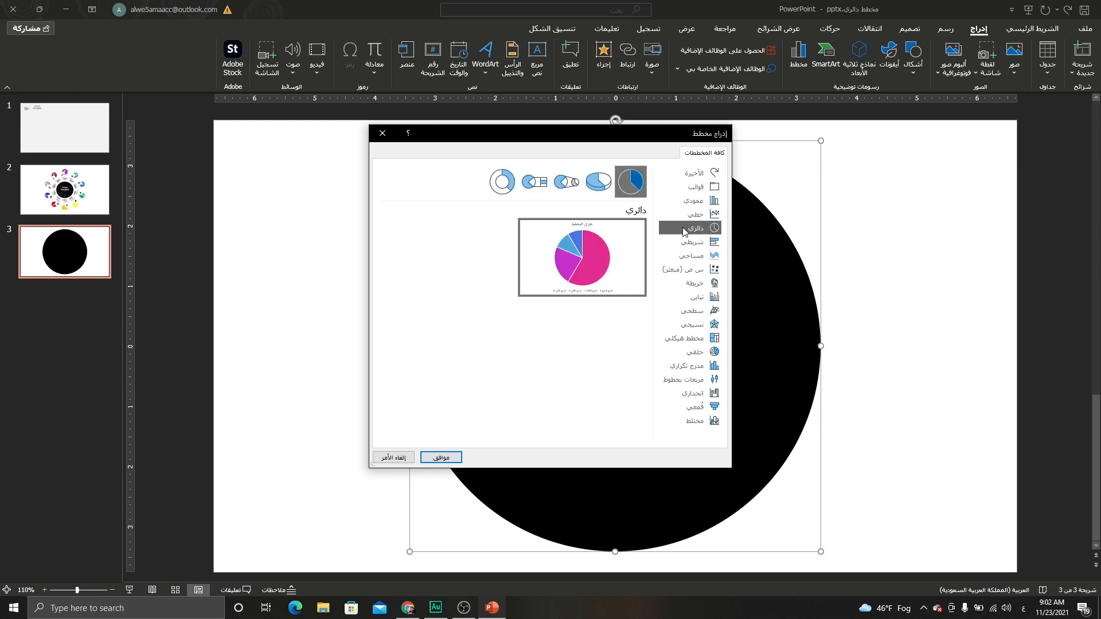
mouse_move(575, 268)
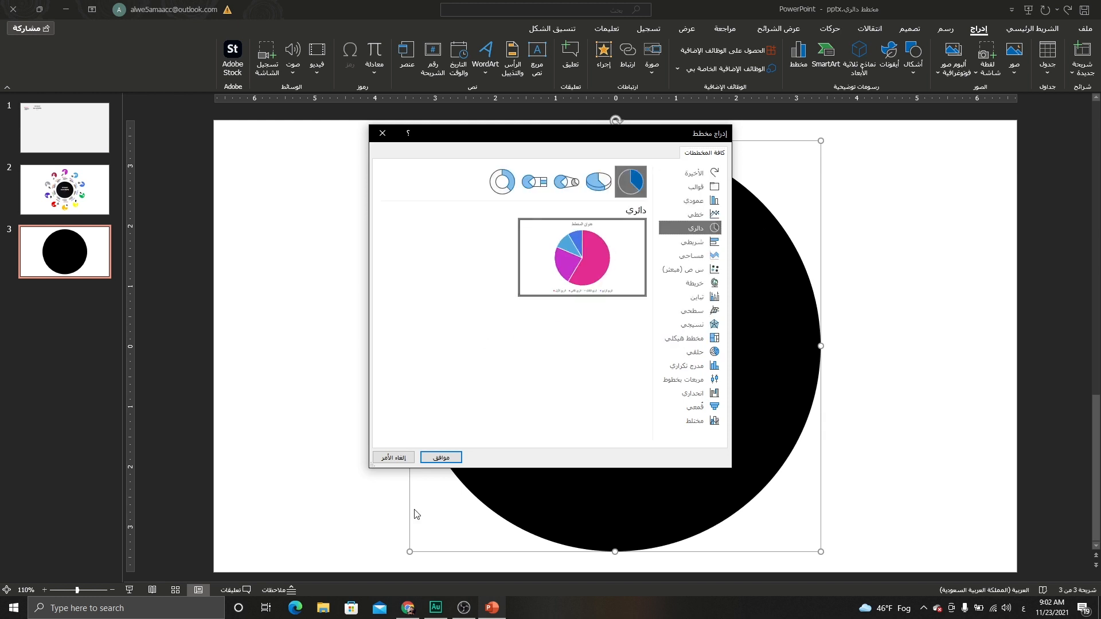
left_click(436, 457)
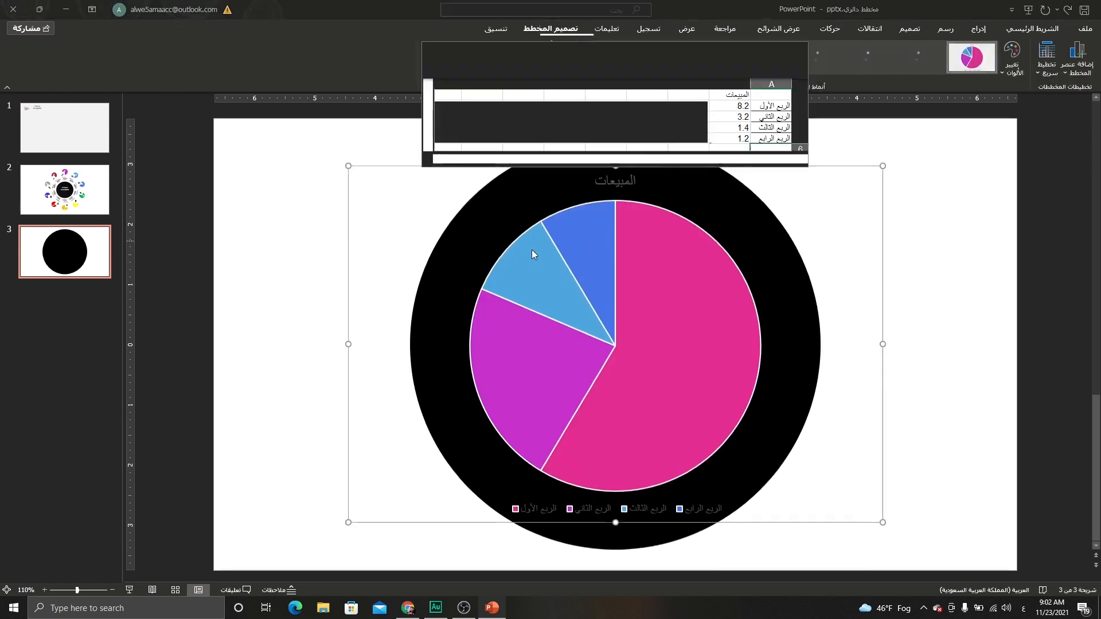
Set the four existing values of the chart data, cells B2 to B5, to 25 each.
left_click_drag(540, 65, 195, 90)
left_click_drag(226, 193, 226, 391)
left_click_drag(359, 86, 290, 87)
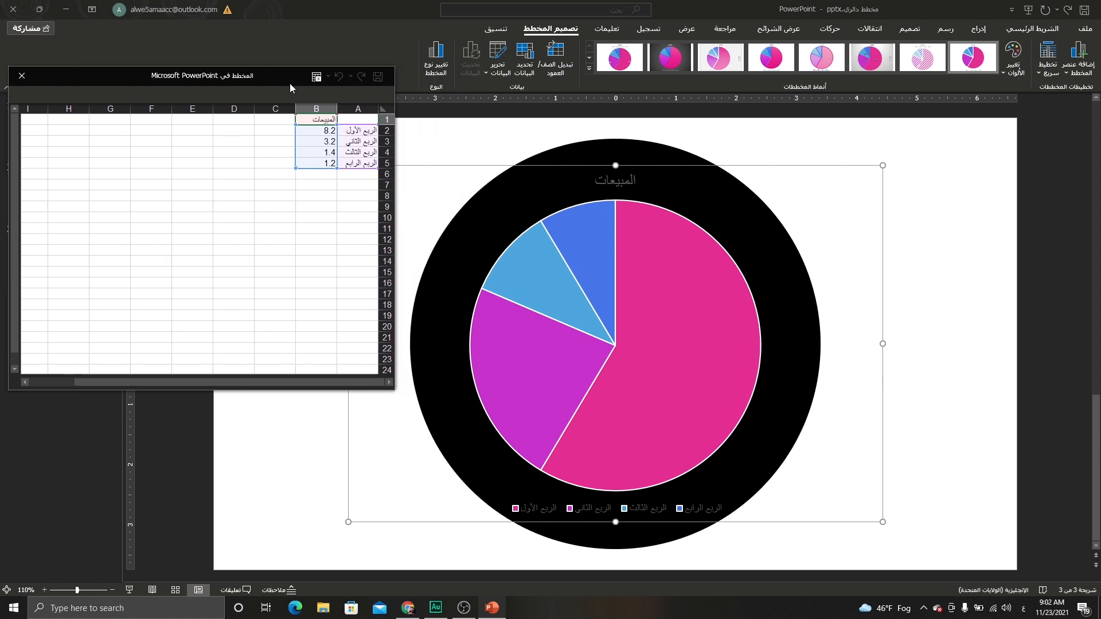
left_click(316, 131)
type("25")
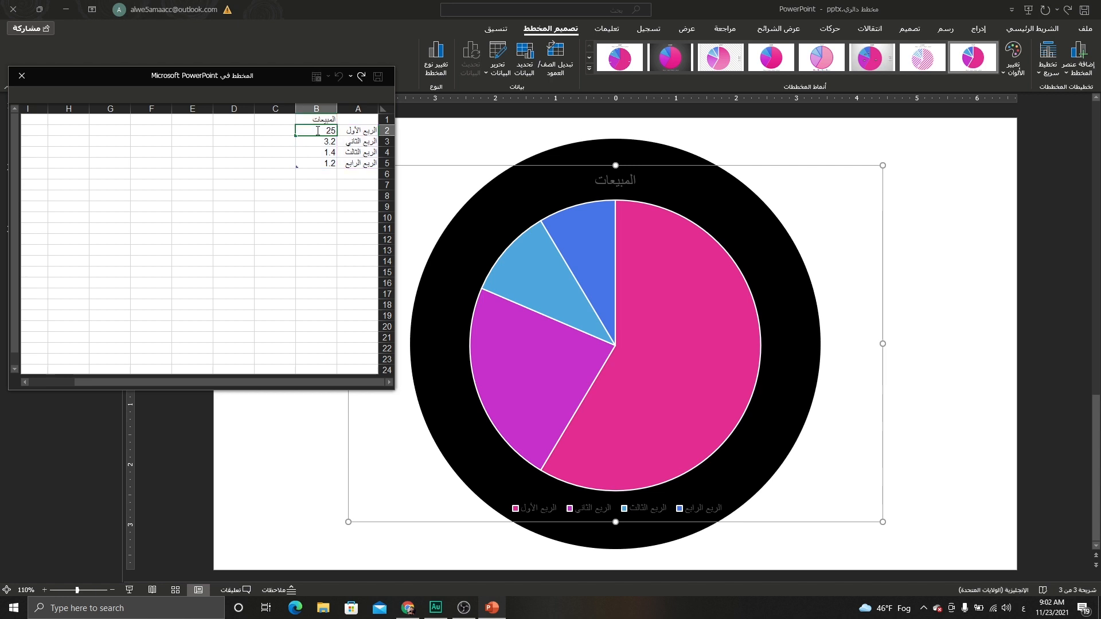
key("Return")
type("25")
key("Return")
type("25")
key("Return")
type("25")
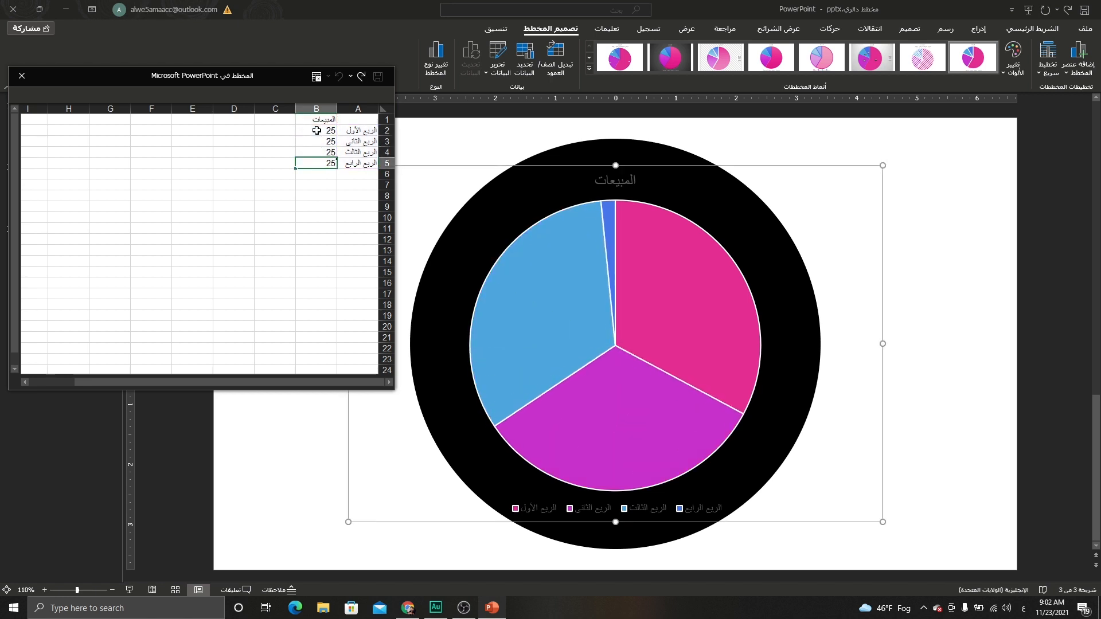
key("Return")
Add six more values of 25 in cells B6 to B11 and close the chart's data sheet.
type("25")
key("Return")
type("25")
key("Return")
type("2")
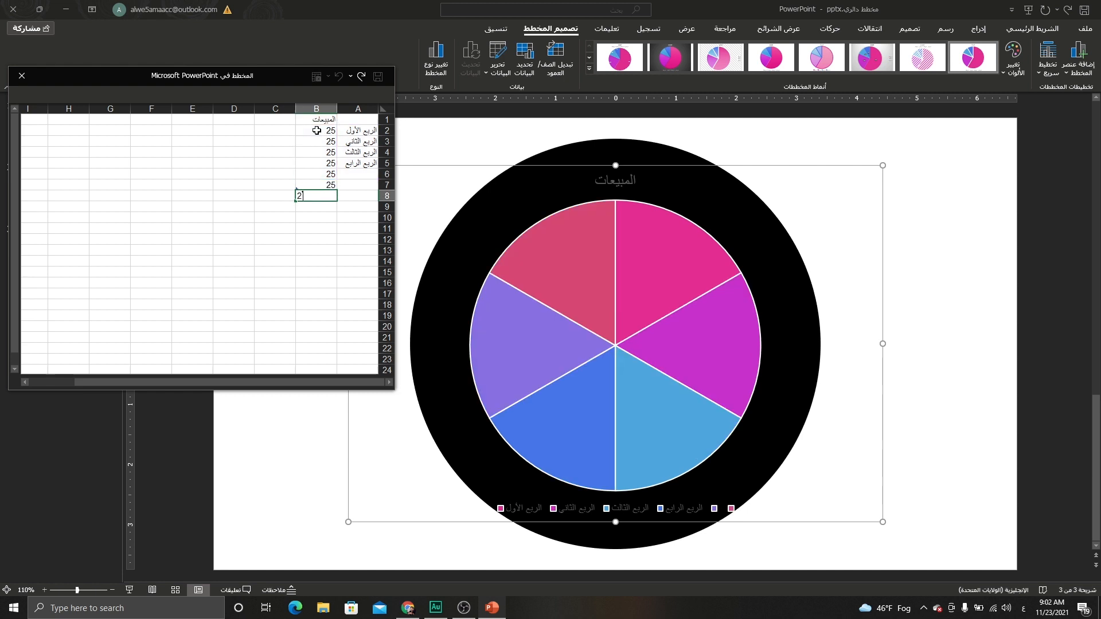
type("5")
key("Return")
type("25")
key("Return")
type("25")
key("Return")
type("2")
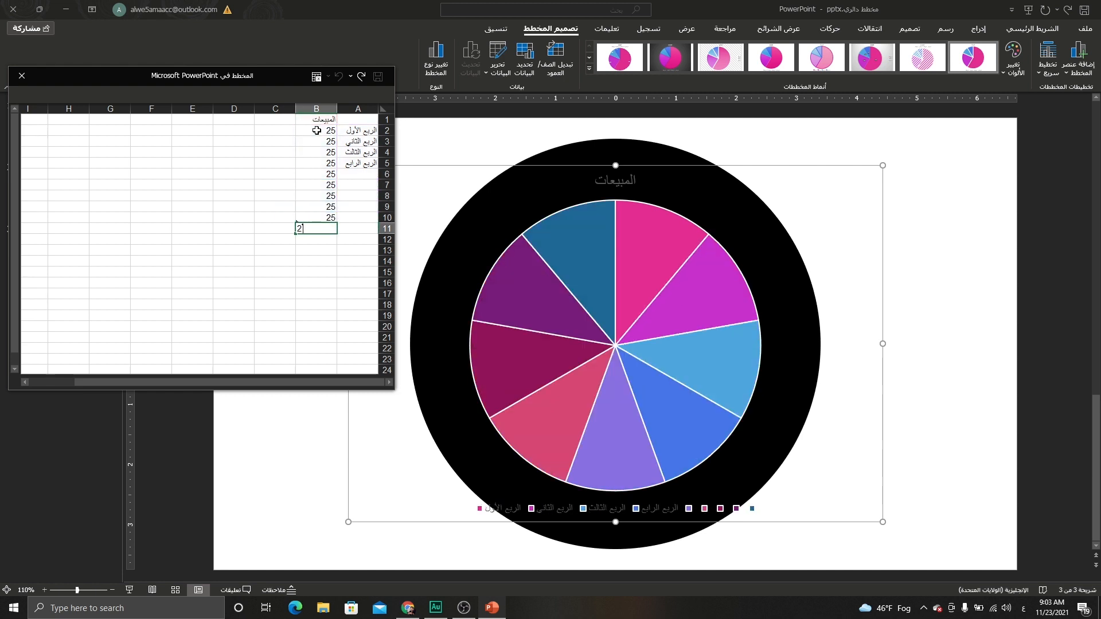
key("Return")
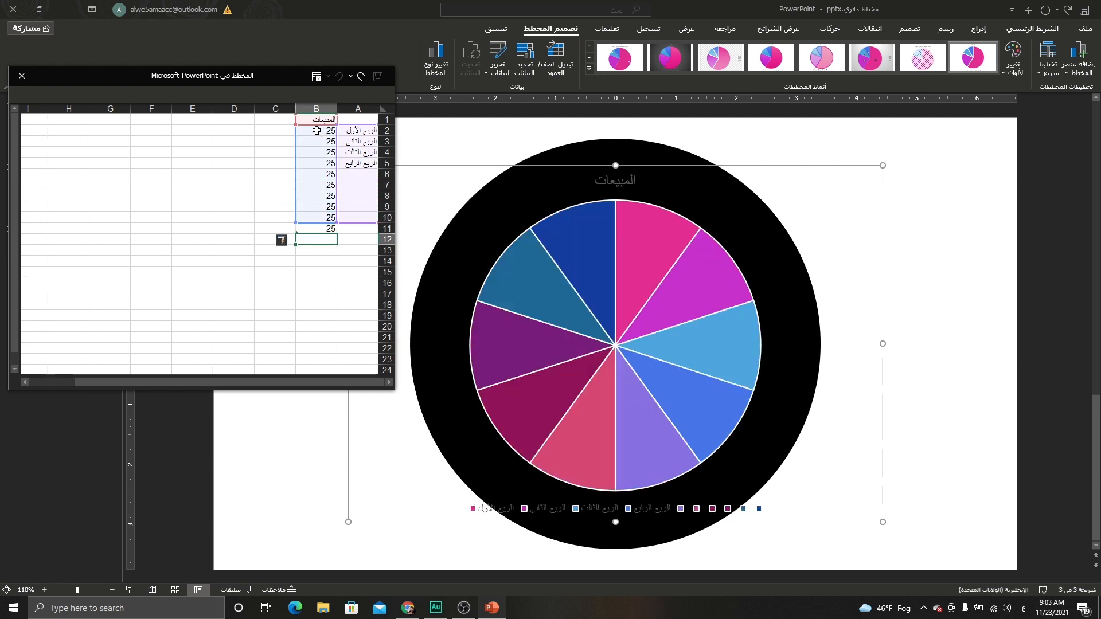
left_click(31, 84)
Delete the title and the legend from the pie chart.
left_click(617, 183)
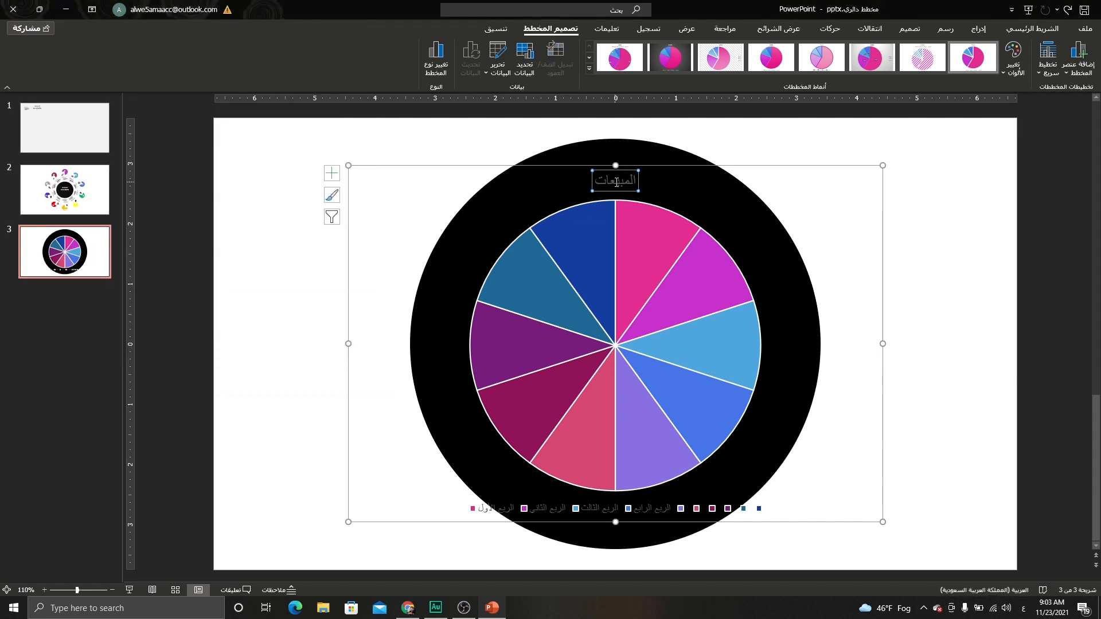
right_click(612, 179)
left_click(597, 188)
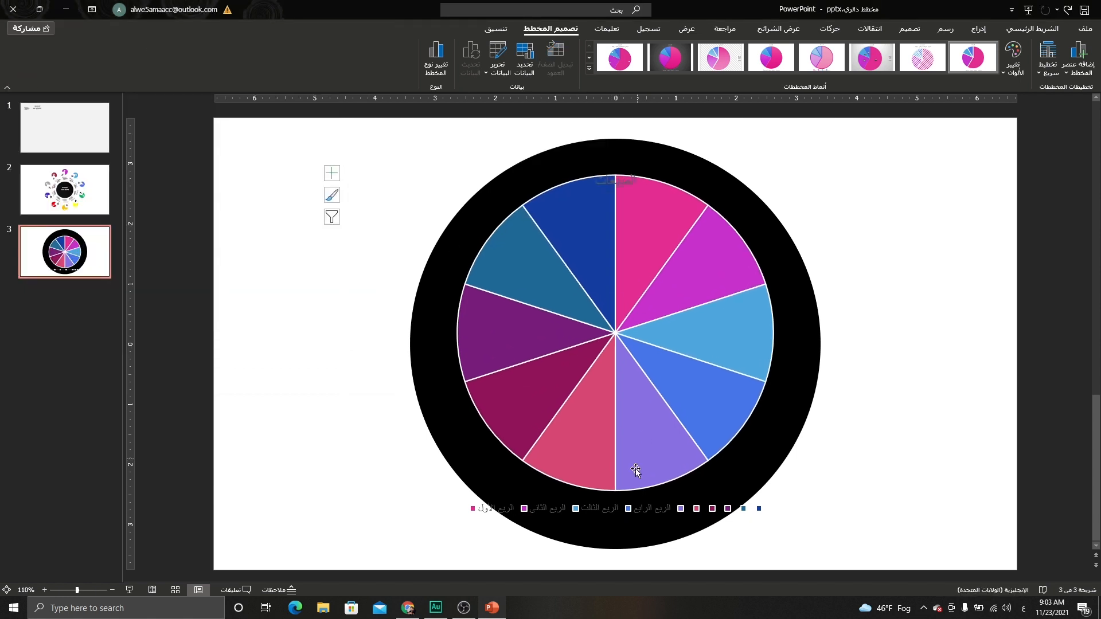
left_click(632, 507)
right_click(631, 507)
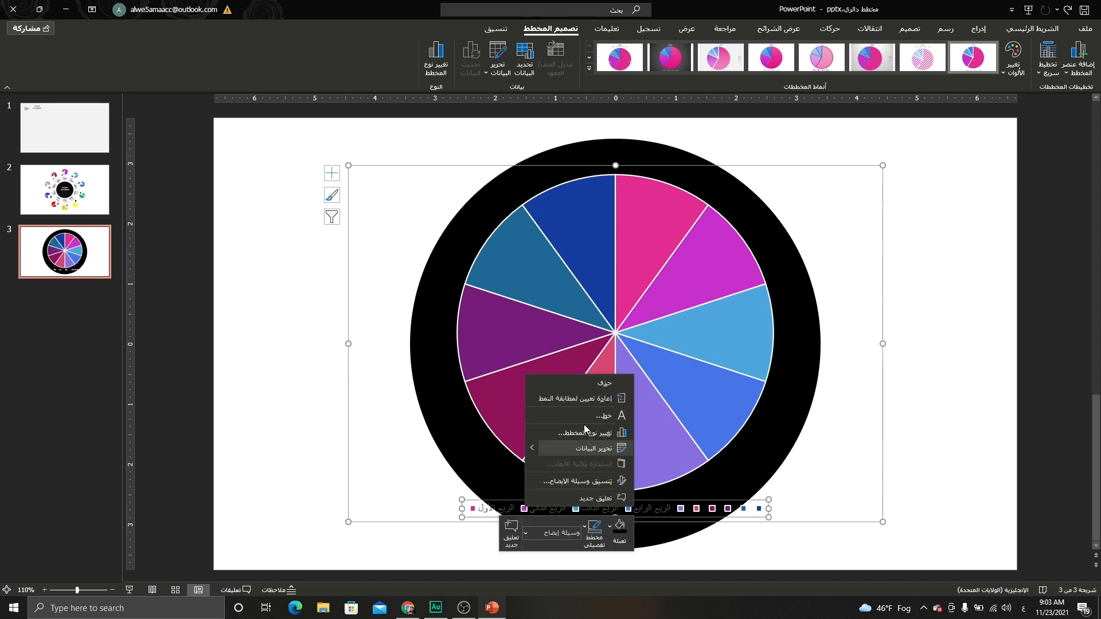
left_click(589, 382)
Set the angle of the pie series' first slice to 18° in the data series formatting.
left_click(580, 197)
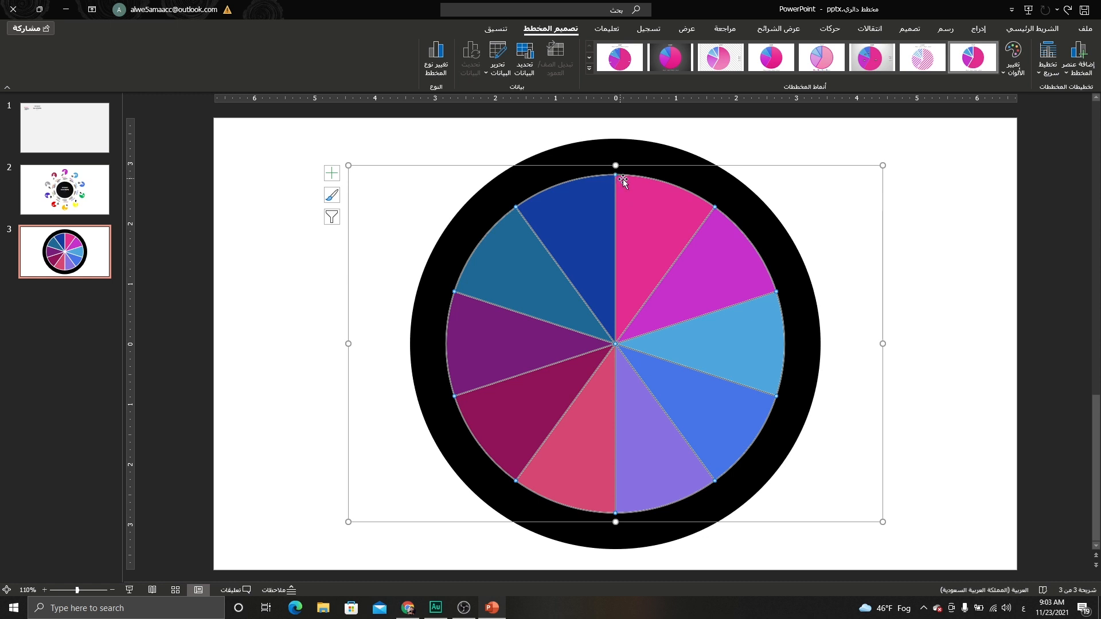
mouse_move(689, 195)
right_click(604, 164)
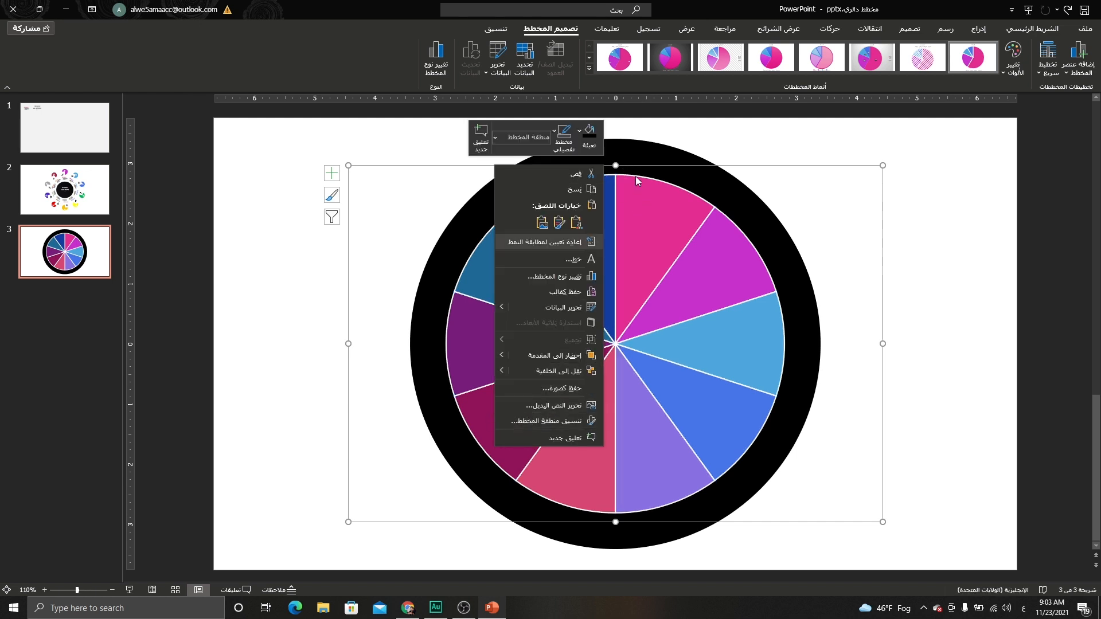
left_click(623, 211)
left_click(621, 209)
right_click(600, 212)
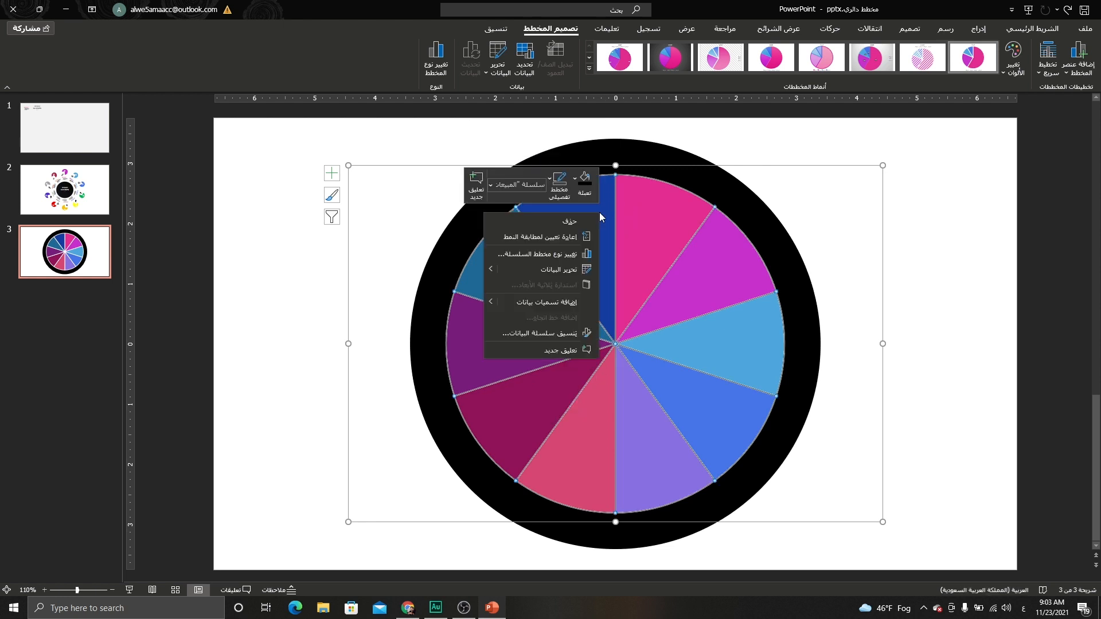
left_click(561, 338)
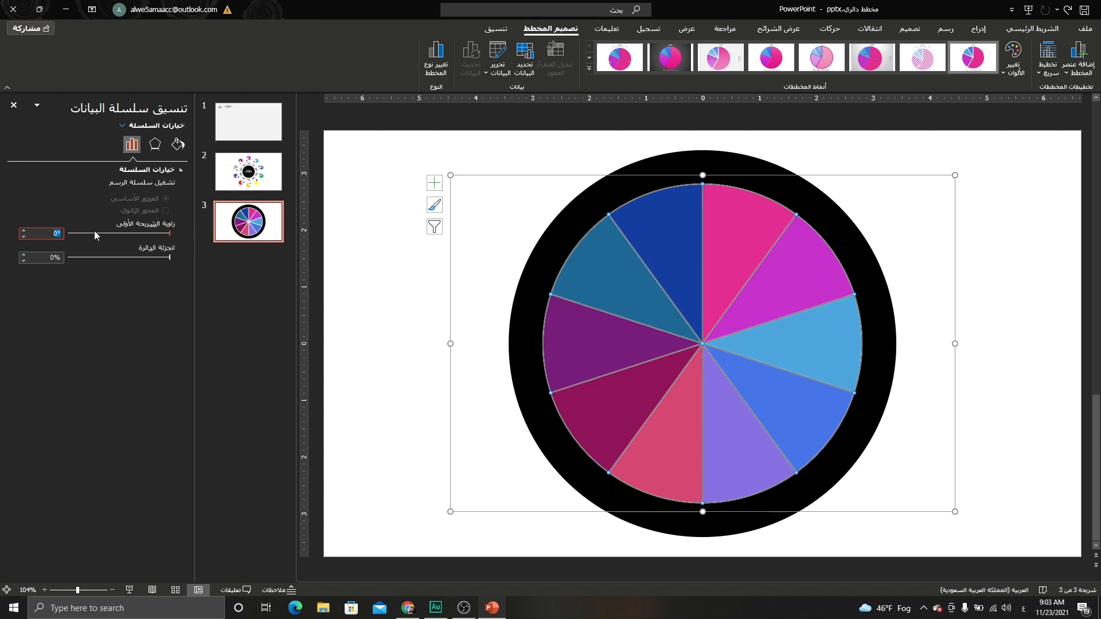
key("Return")
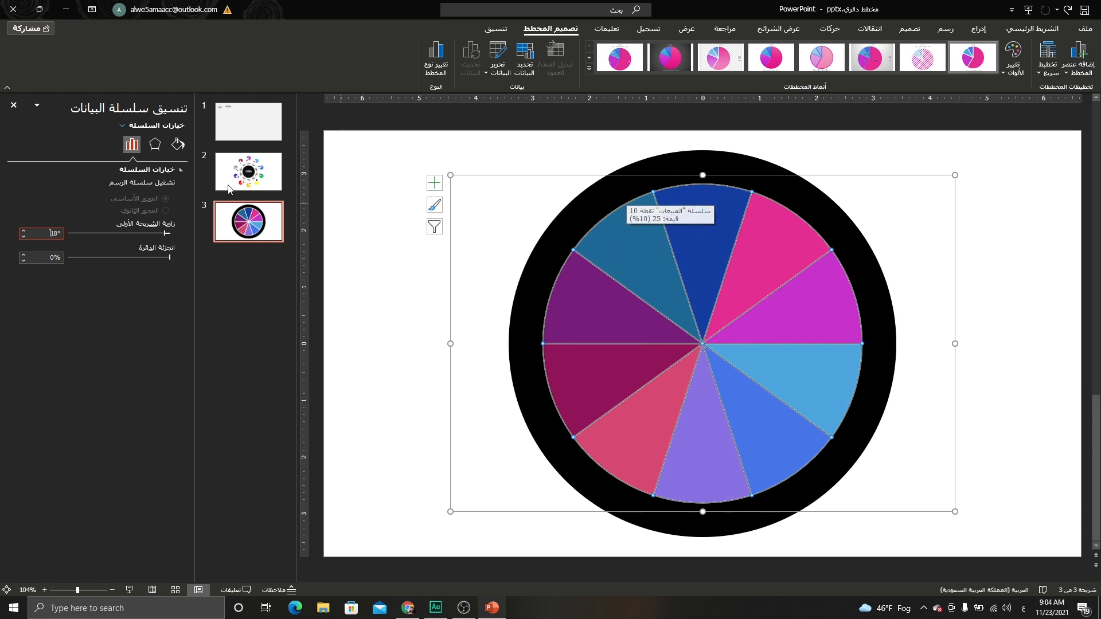
left_click(14, 105)
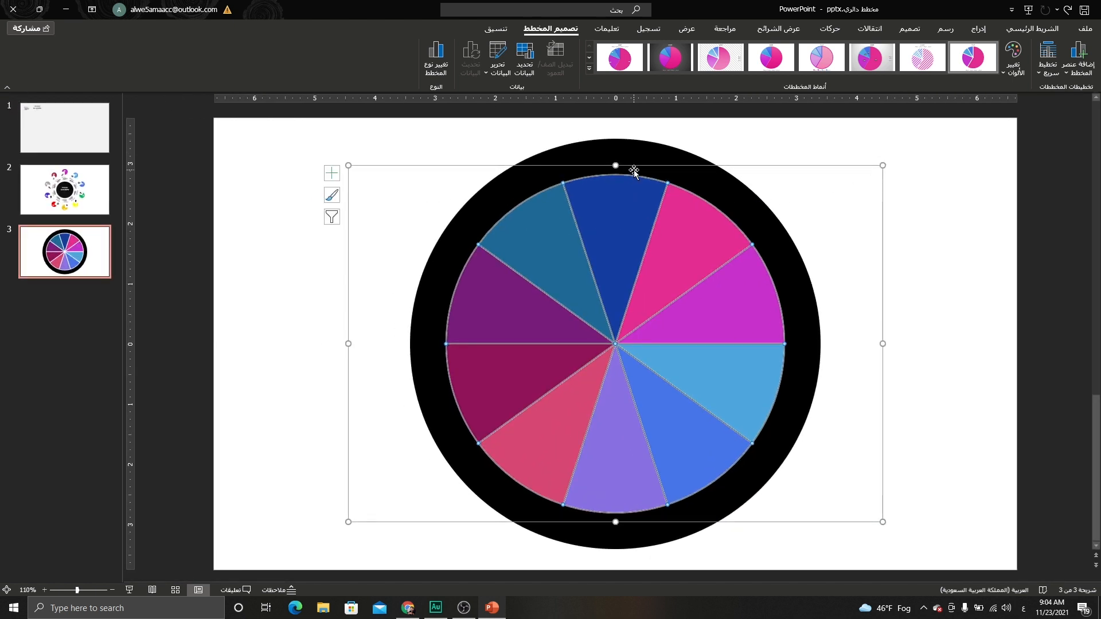
Cut the pie chart and paste it back as an Enhanced Metafile picture.
right_click(637, 166)
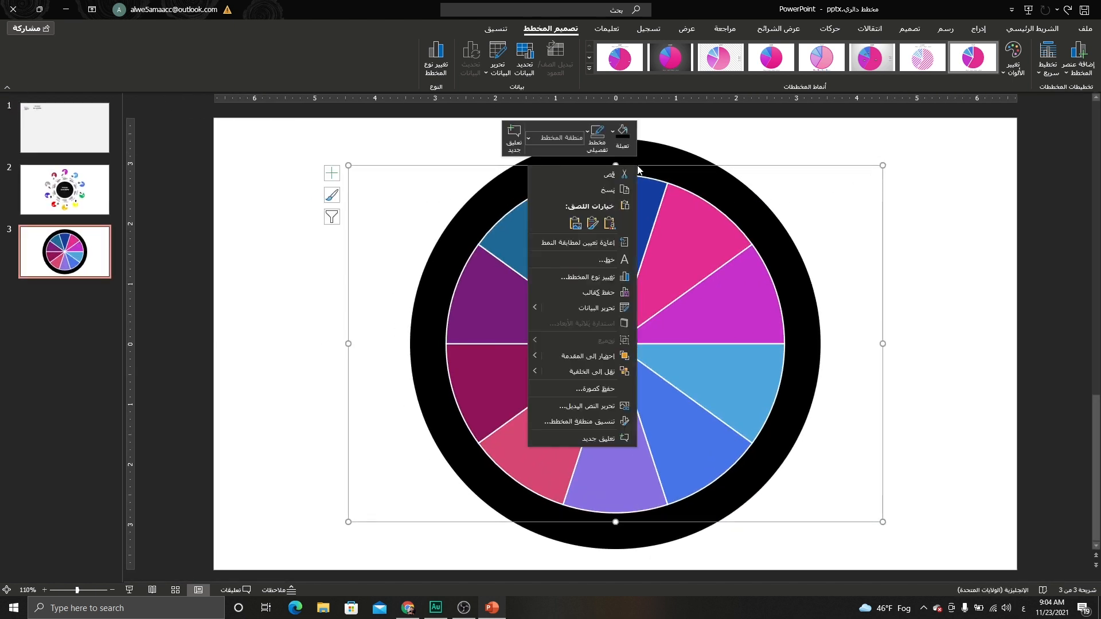
left_click(607, 175)
left_click(1084, 72)
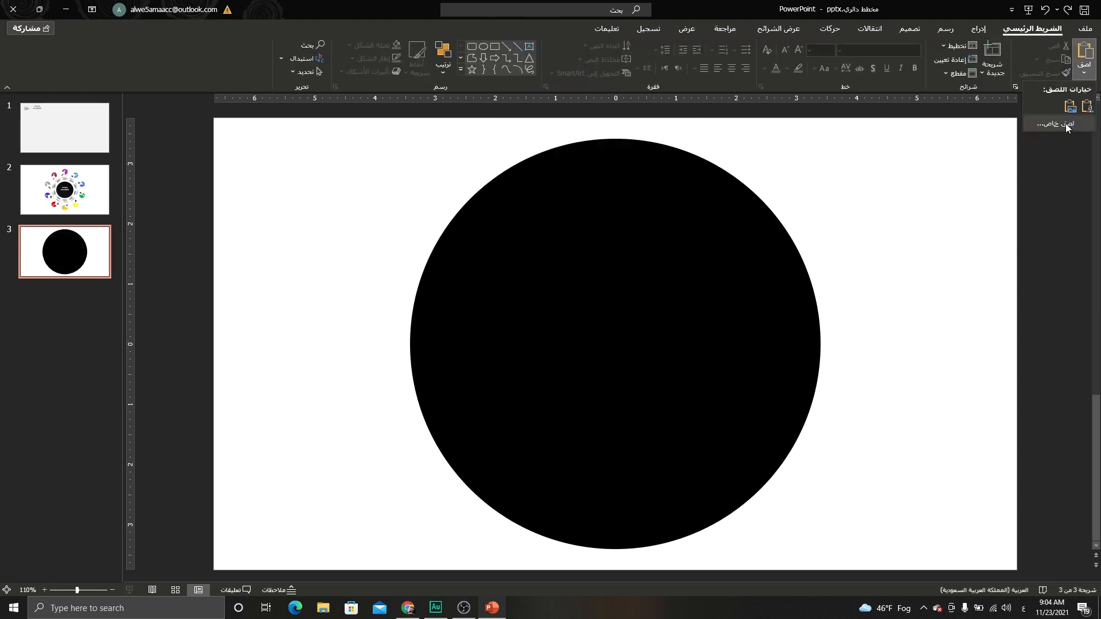
left_click(1055, 123)
left_click(626, 285)
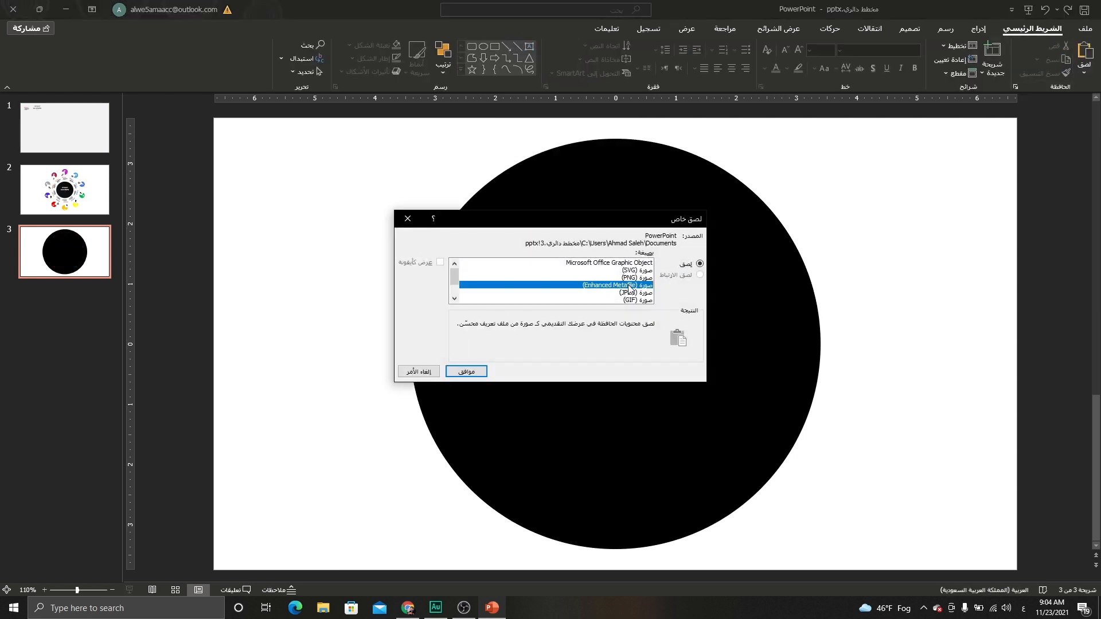
left_click(479, 373)
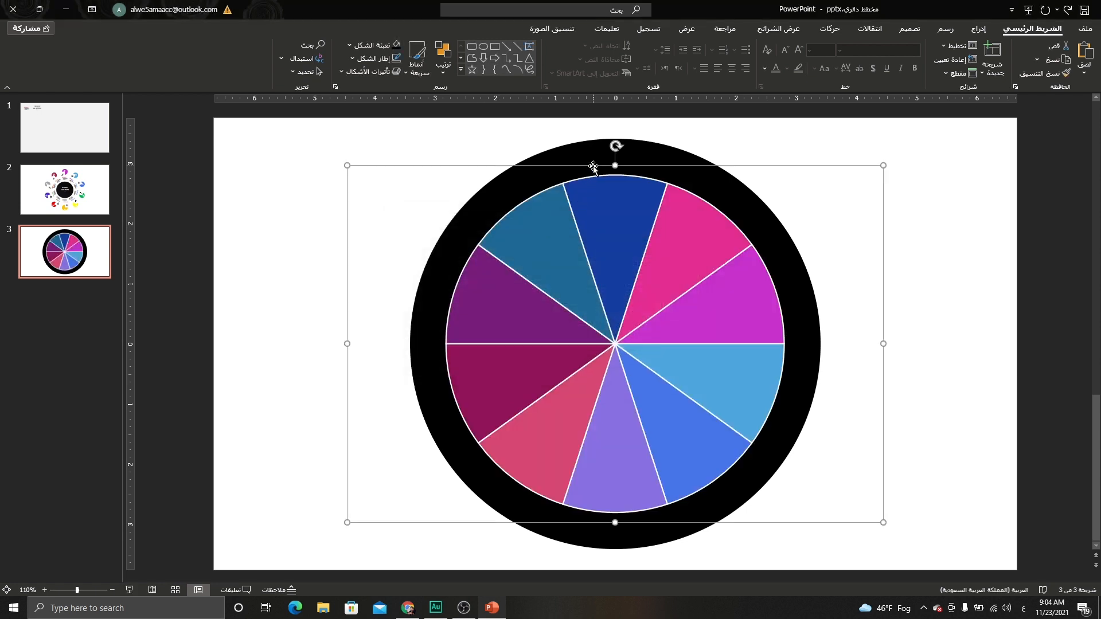
Convert the pasted picture to a drawing object and ungroup it into separate slice shapes.
right_click(594, 170)
mouse_move(543, 277)
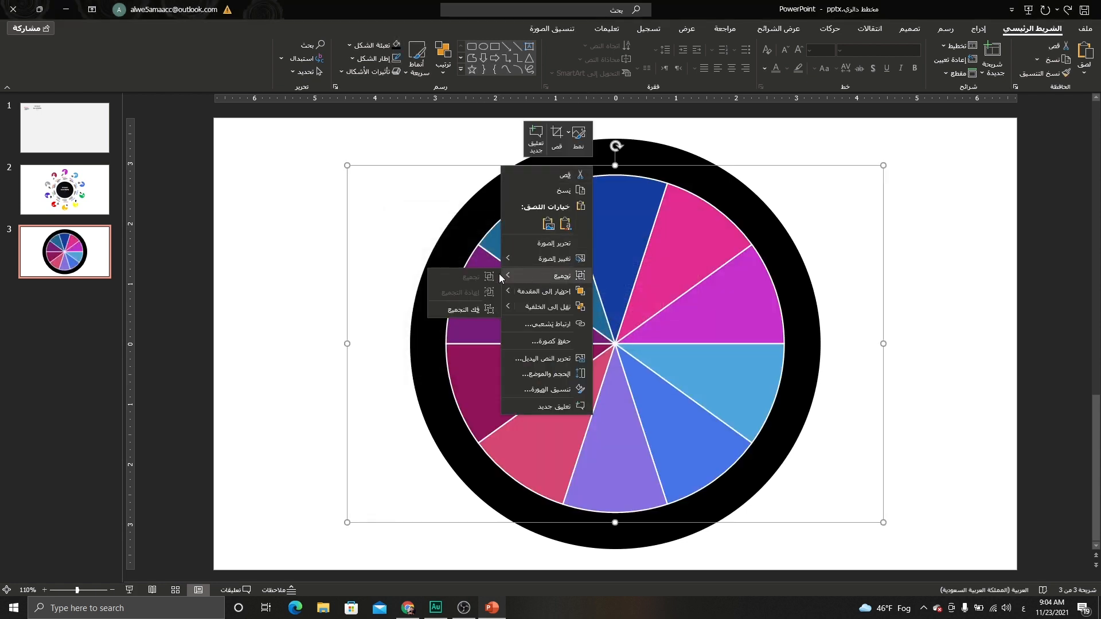
left_click(463, 310)
left_click(603, 337)
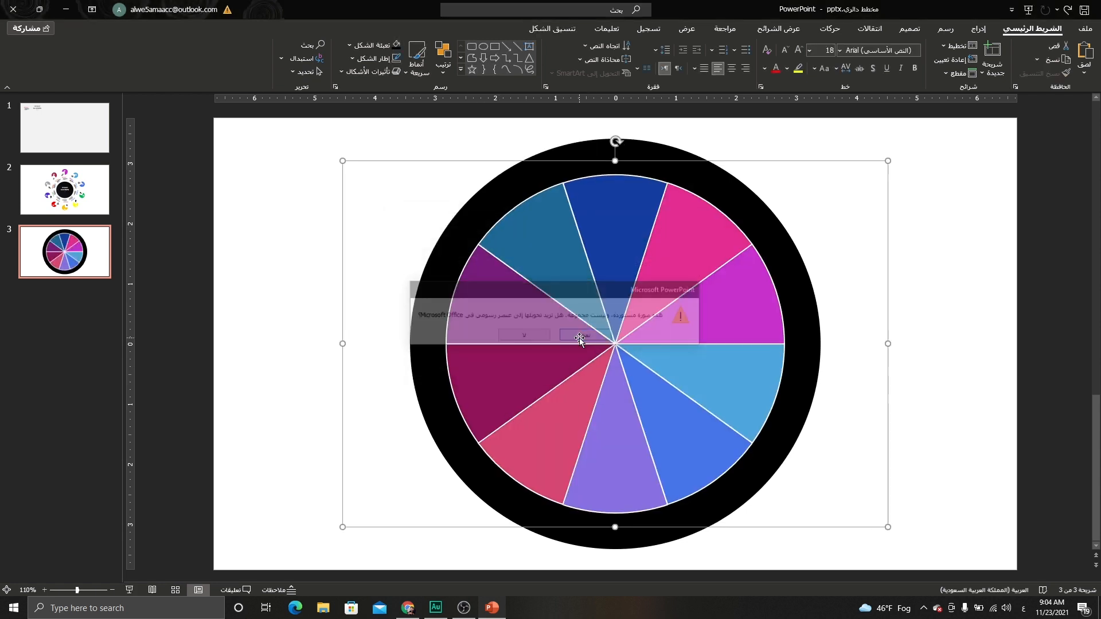
right_click(577, 161)
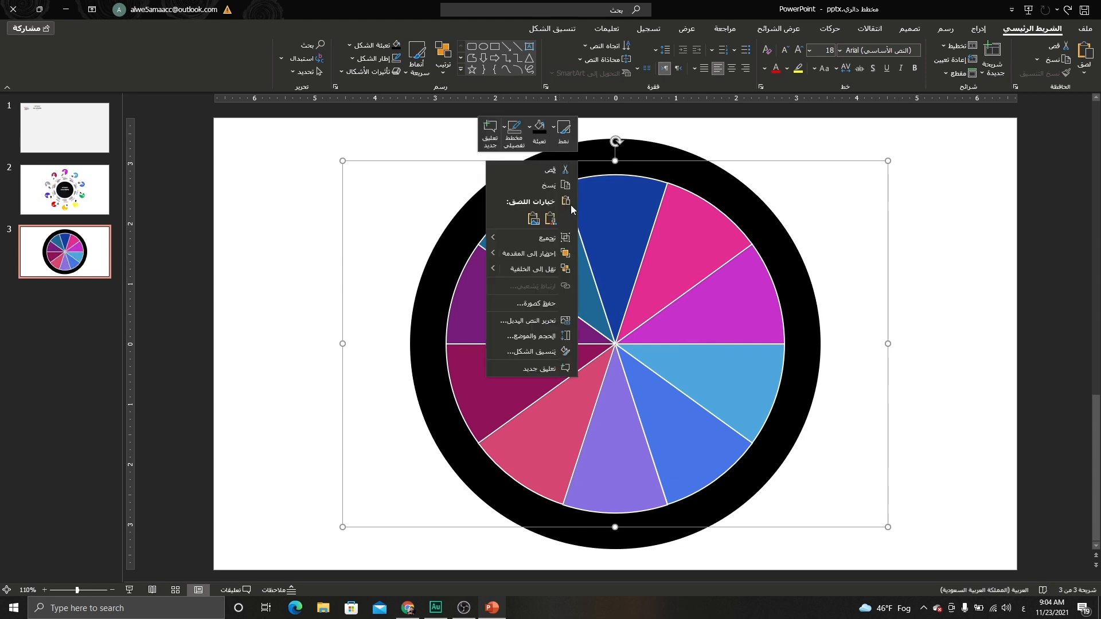
mouse_move(544, 236)
left_click(446, 271)
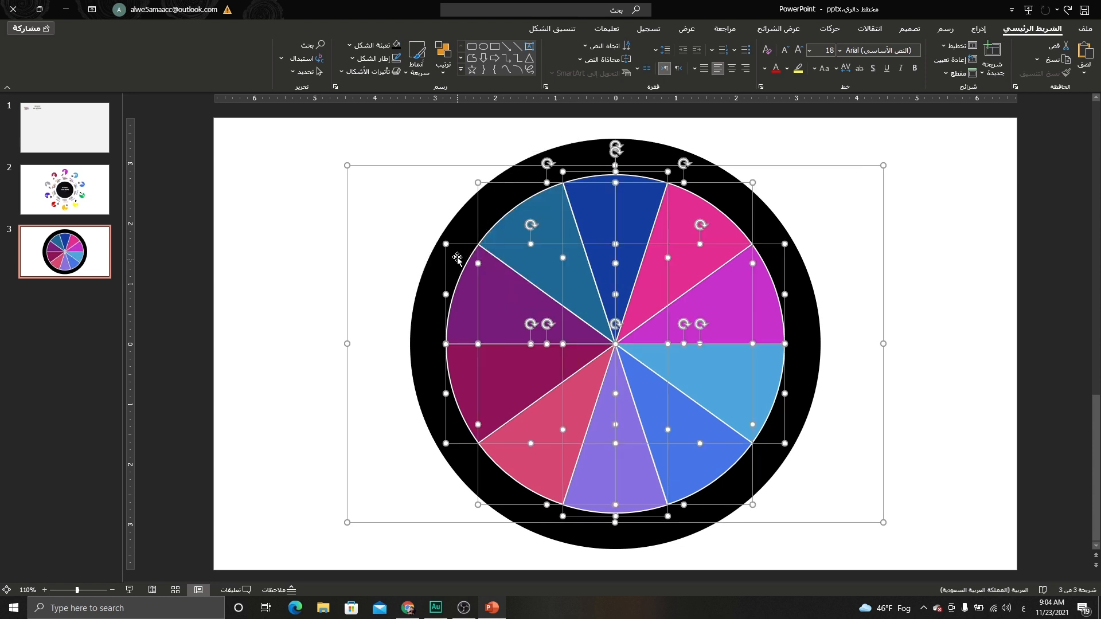
Delete the invisible rectangular frame surrounding the ungrouped pie slices.
left_click(405, 167)
left_click(430, 175)
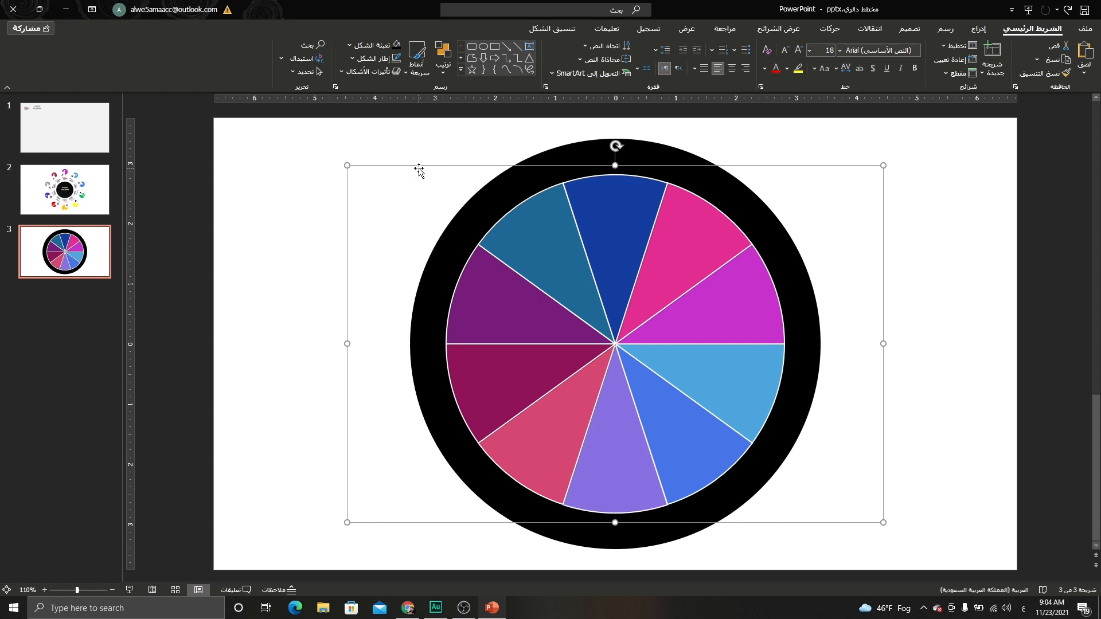
left_click_drag(419, 170, 370, 164)
left_click(371, 166)
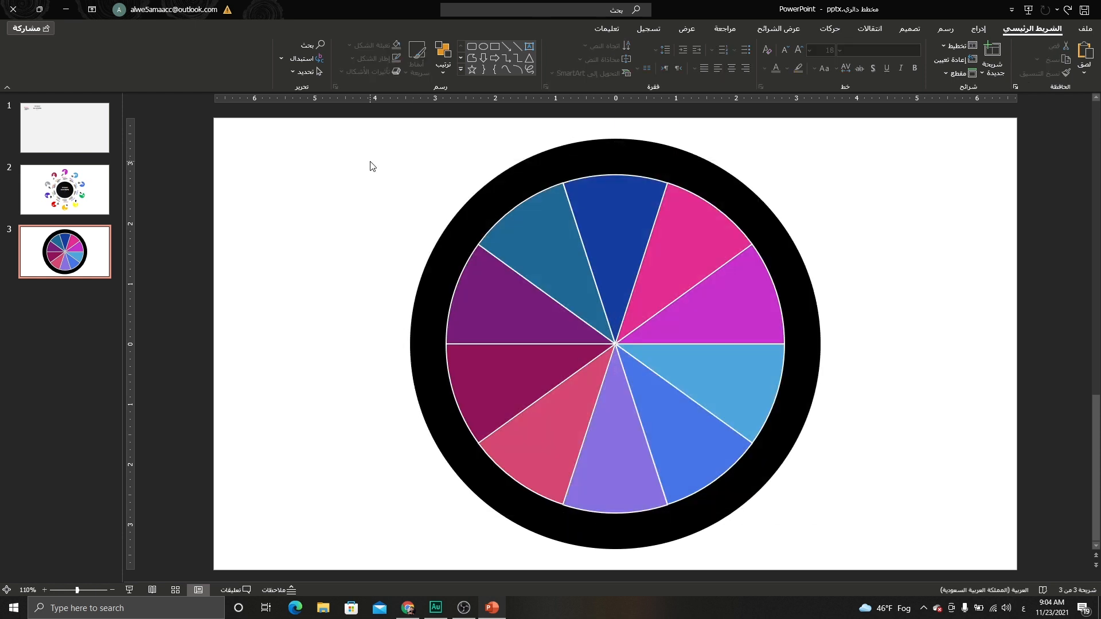
Group all ten pie slices into one object.
left_click_drag(421, 133, 790, 521)
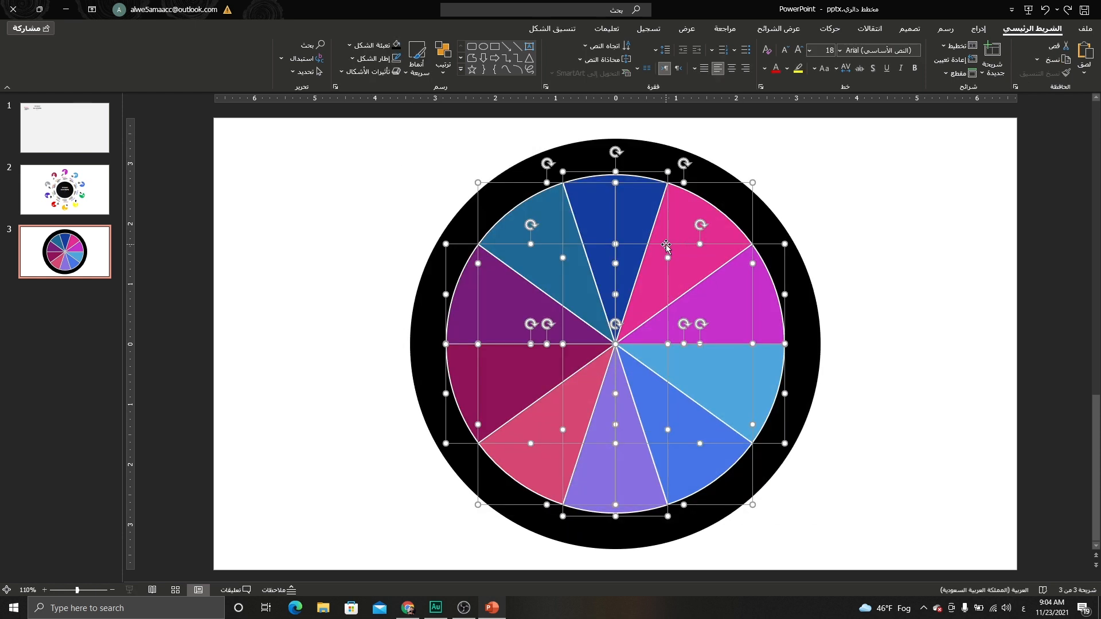
right_click(665, 245)
mouse_move(618, 321)
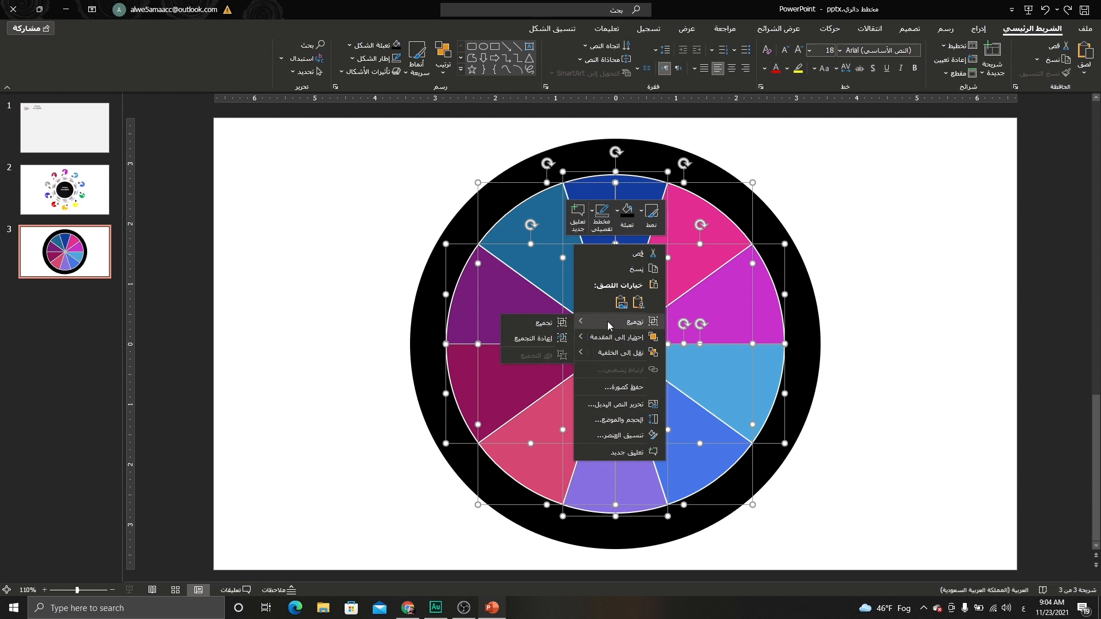
left_click(553, 323)
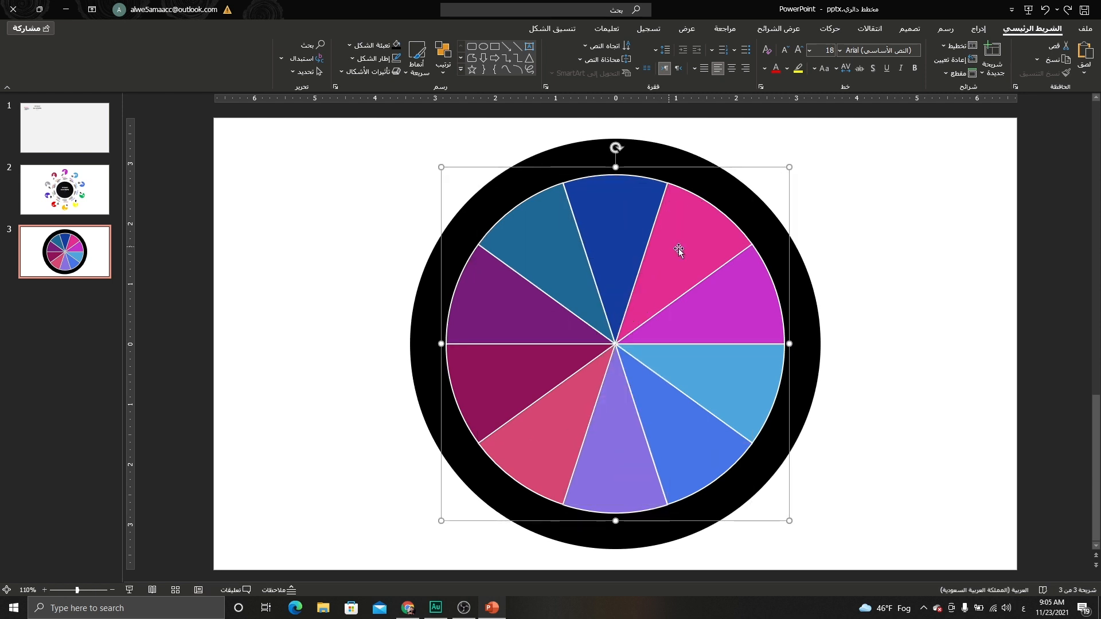
Align the black circle and the pie slice group to their vertical middle.
left_click(654, 149, "shift")
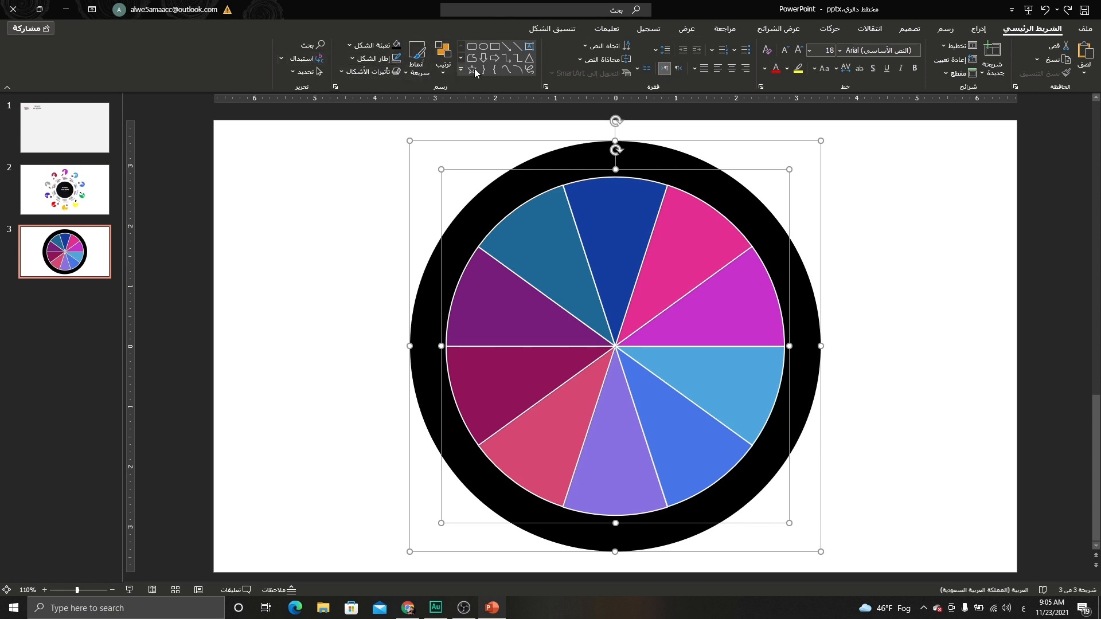
left_click(552, 28)
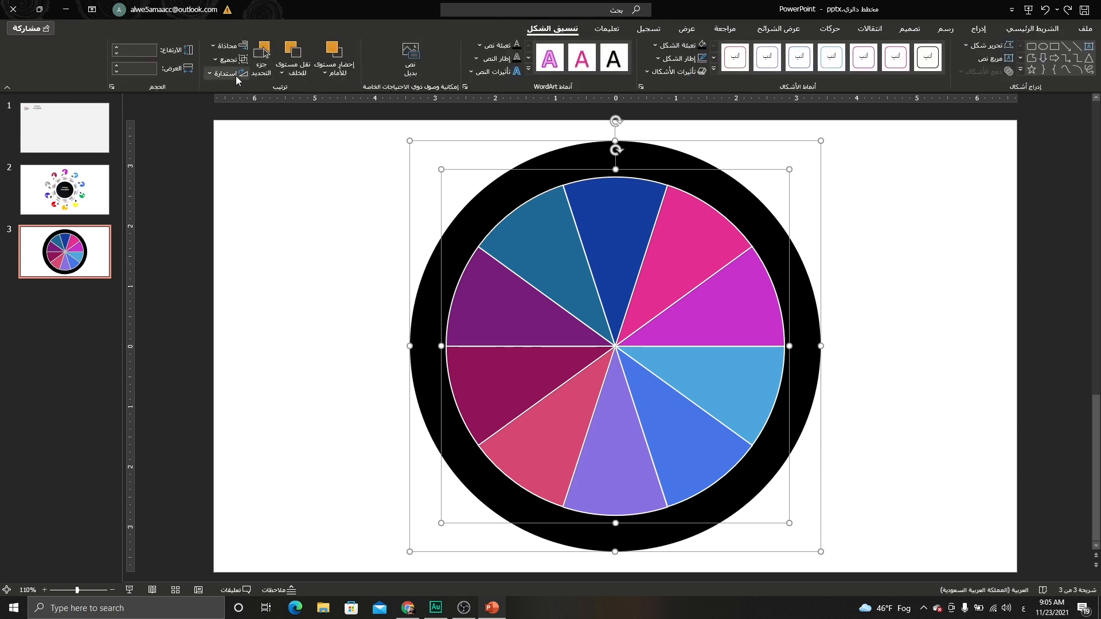
left_click(216, 50)
left_click(215, 51)
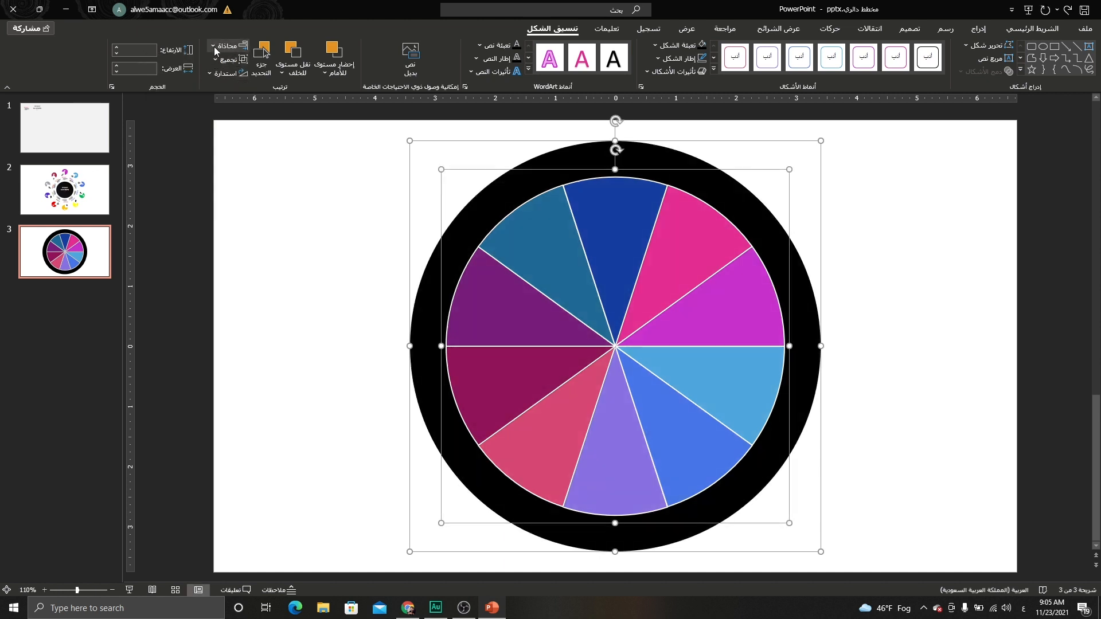
left_click(216, 50)
left_click(218, 124)
left_click(867, 215)
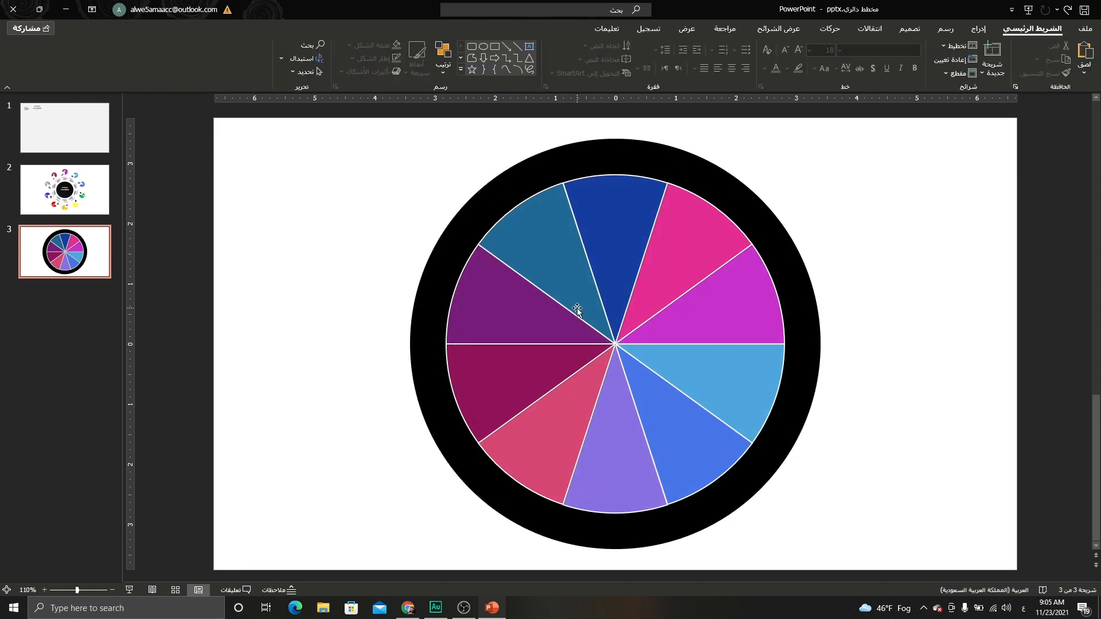
Turn on the slide guides.
left_click(682, 29)
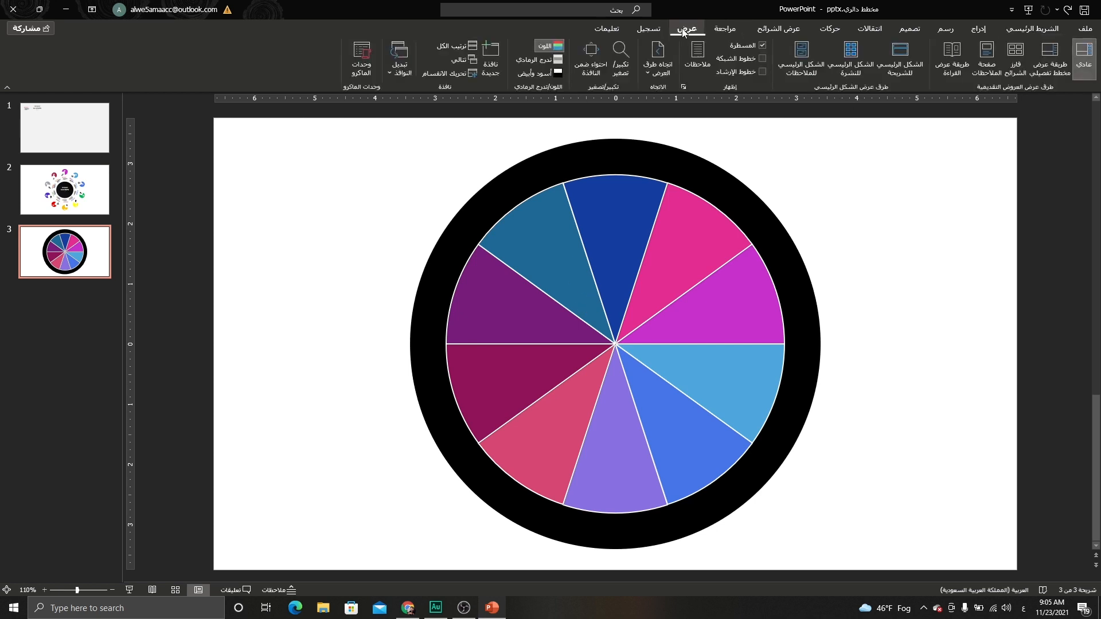
left_click(751, 72)
scroll(624, 198, "up", 9, "ctrl")
scroll(635, 211, "up", 2)
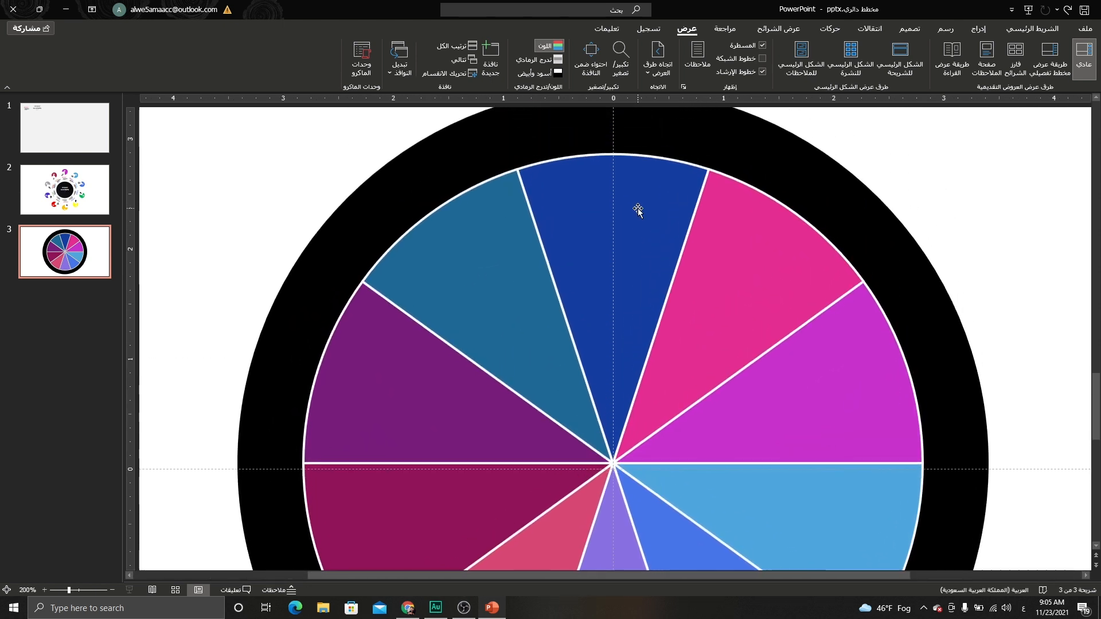
Draw a circle about 0.81 inches wide centred over the outer edge of the dark blue slice.
scroll(637, 211, "up", 1)
left_click(633, 206)
left_click(629, 201)
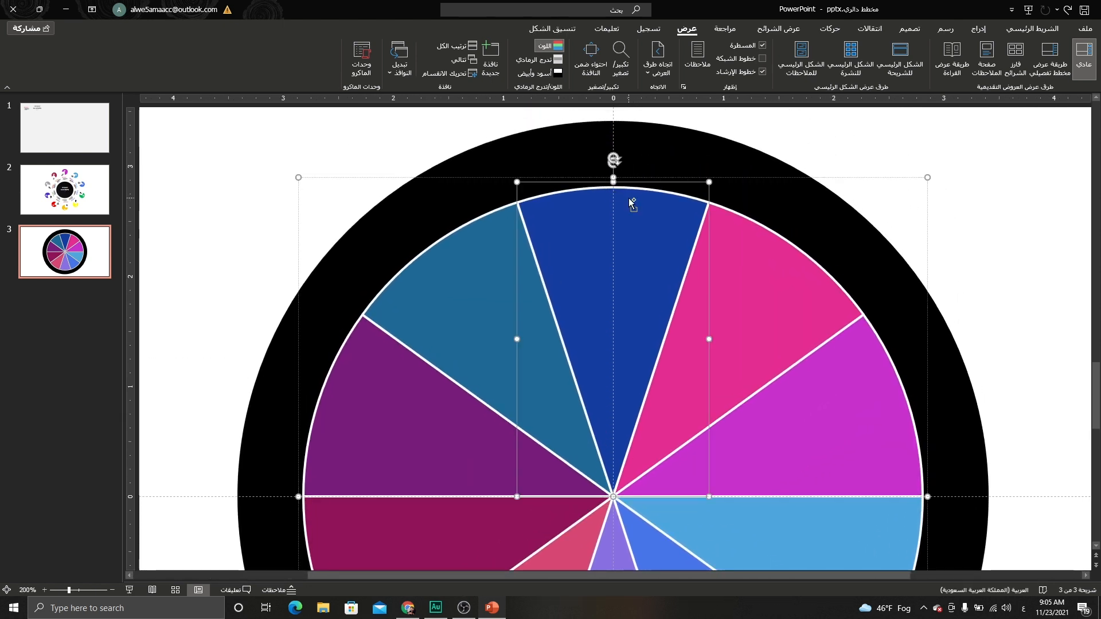
scroll(633, 202, "up", 10, "ctrl")
scroll(629, 204, "up", 3)
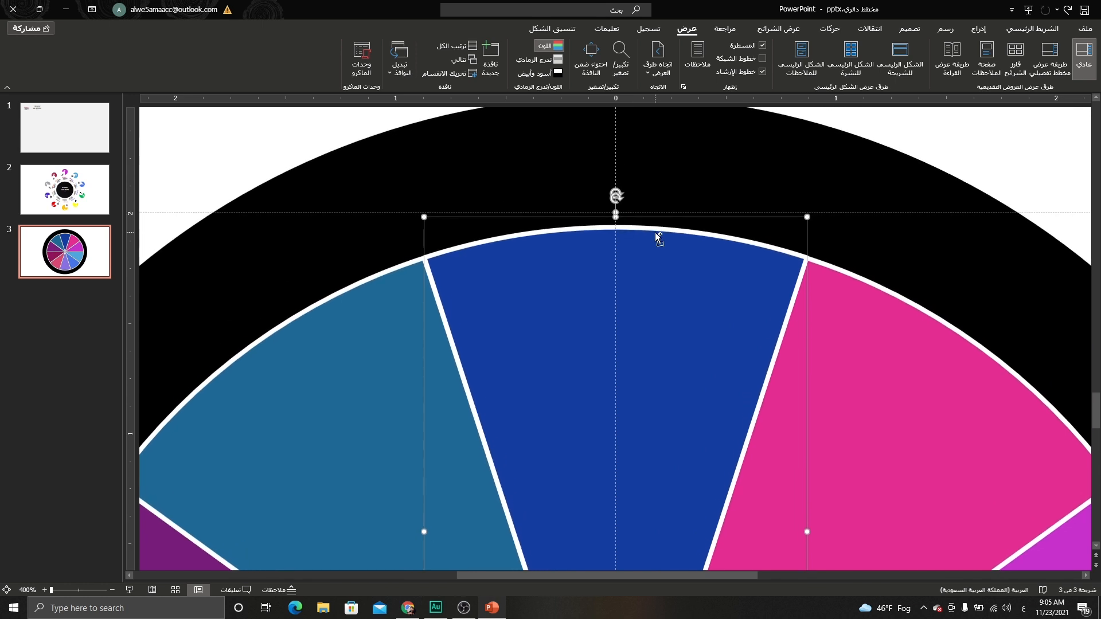
scroll(696, 248, "down", 3)
scroll(696, 248, "up", 1)
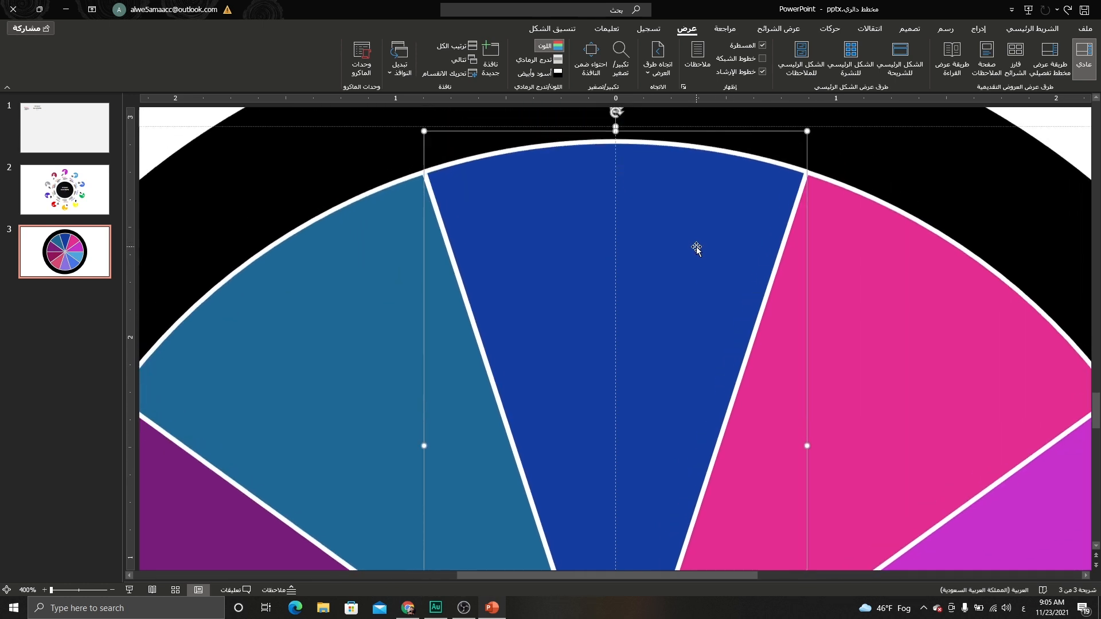
scroll(696, 248, "up", 3)
left_click(984, 32)
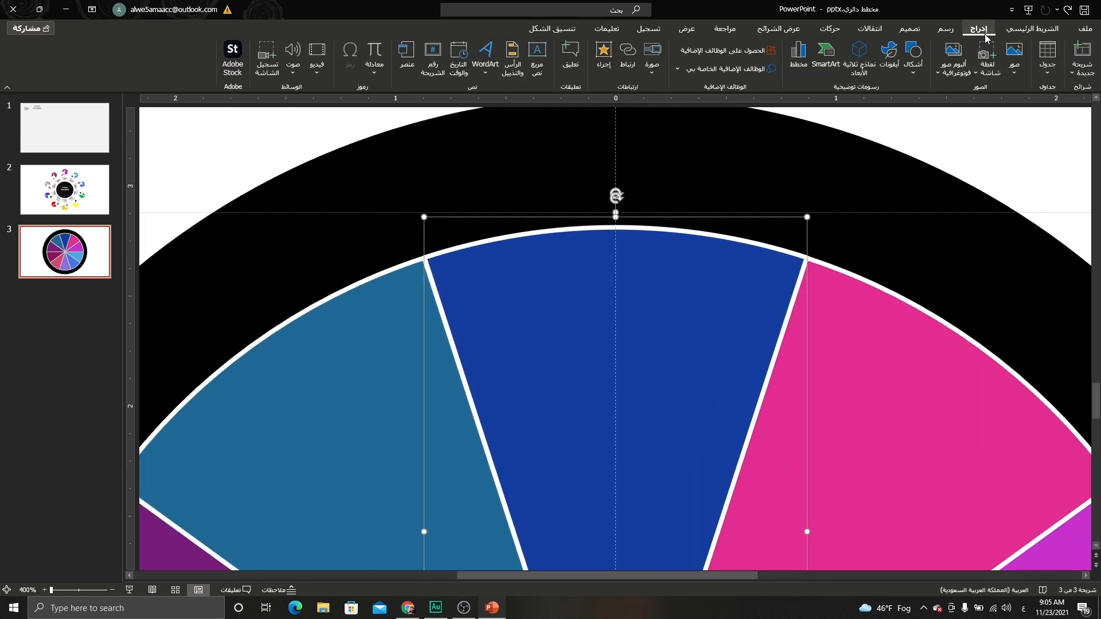
left_click(913, 58)
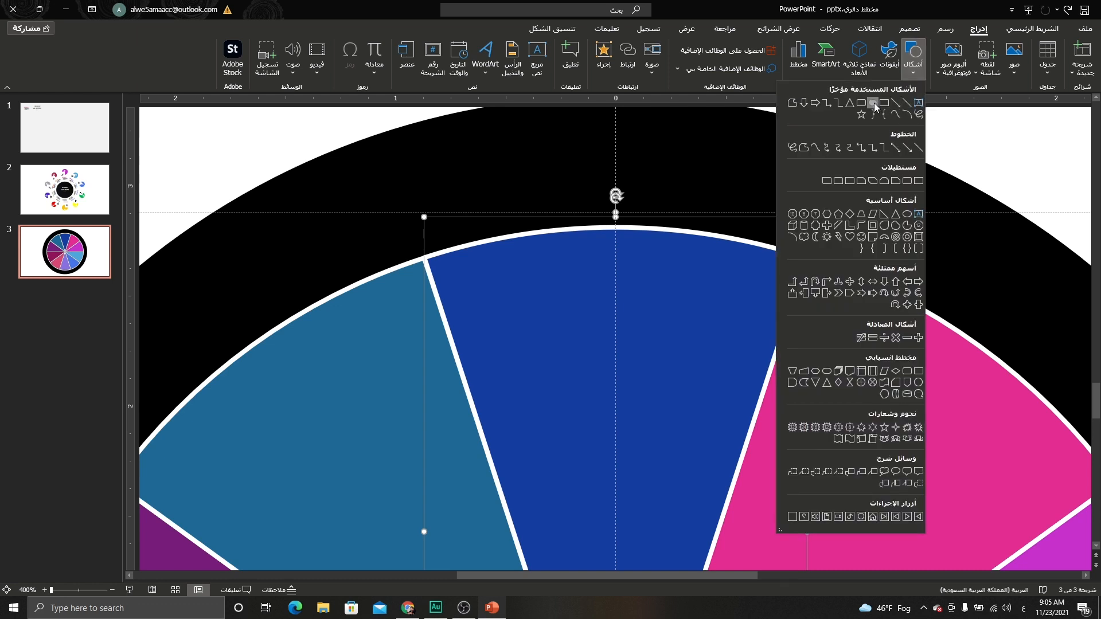
left_click(873, 104)
mouse_move(519, 141)
left_mouse_down()
mouse_move(610, 253)
mouse_move(726, 348)
mouse_move(700, 319)
left_mouse_up()
left_click_drag(585, 222, 594, 218)
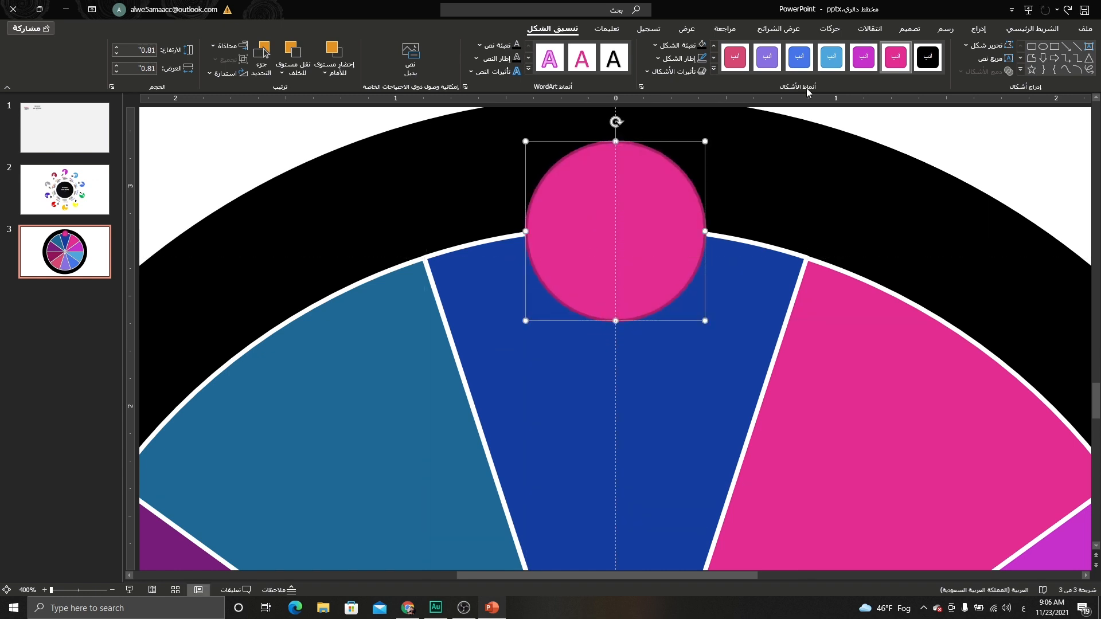
Centre the small circle horizontally on the slide and move it slightly down over the slice edge.
left_click(228, 46)
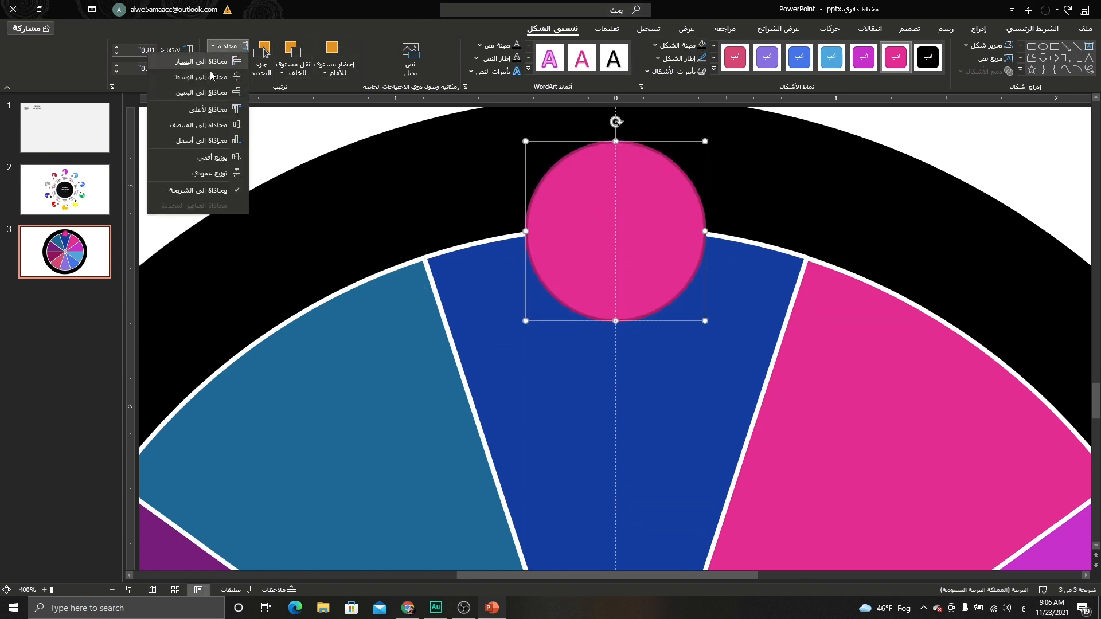
left_click(212, 76)
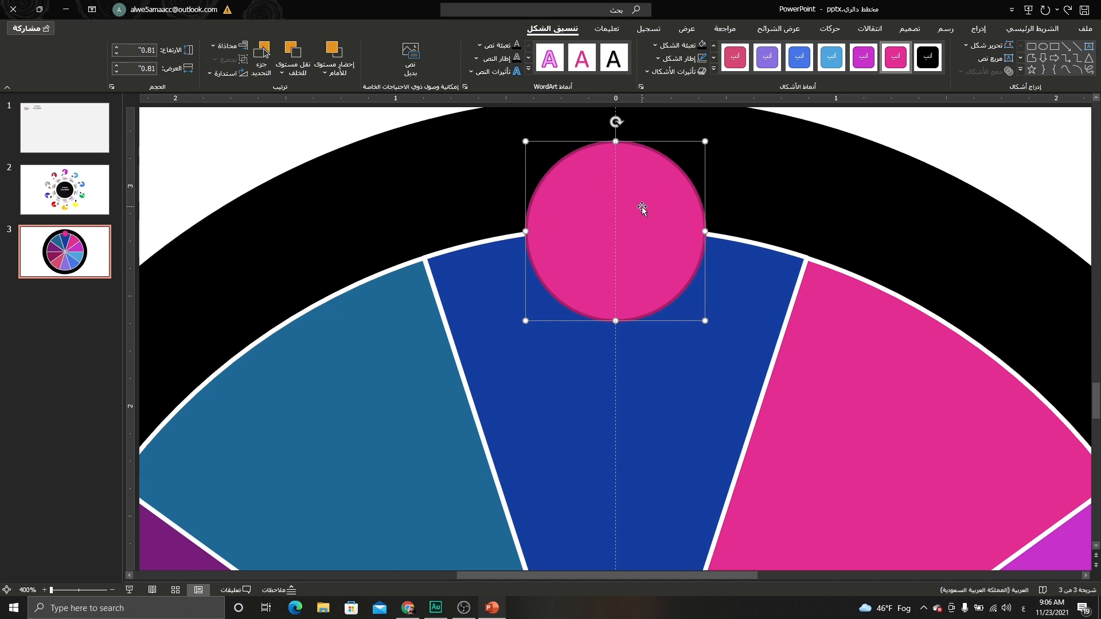
left_click_drag(644, 214, 647, 222)
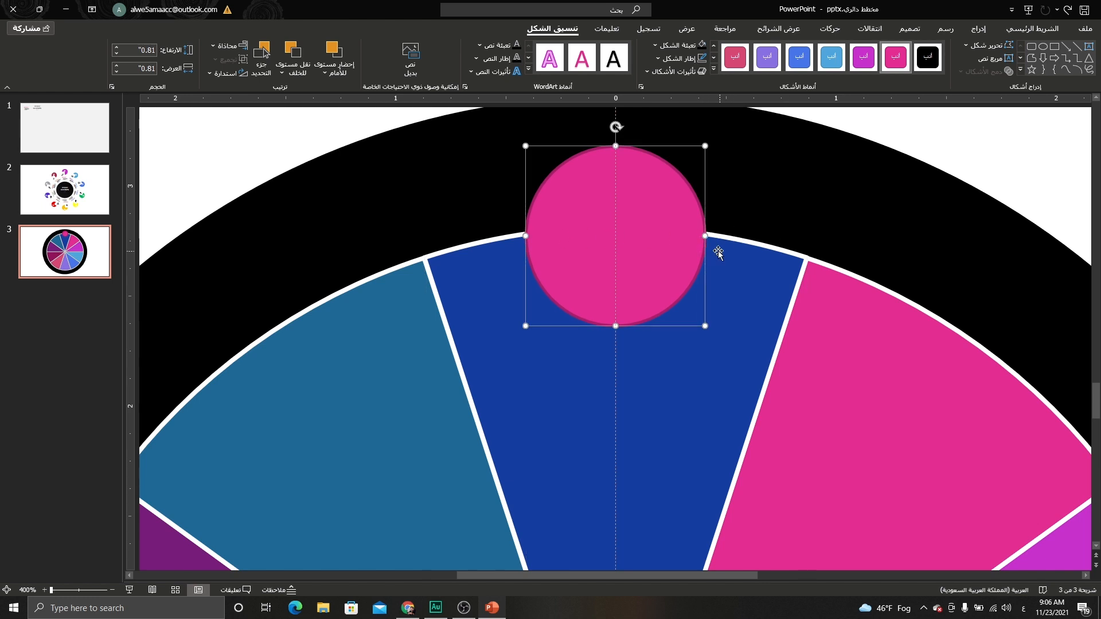
Remove the small circle's outline and fill it with the standard orange colour.
left_click(680, 59)
left_click(686, 184)
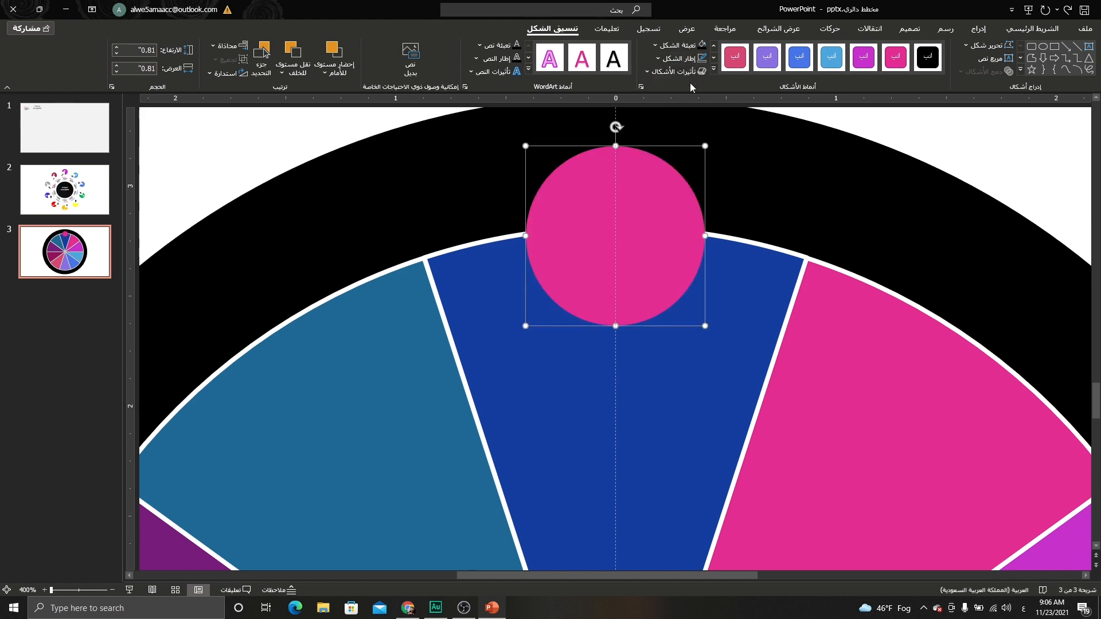
left_click(674, 46)
left_click(673, 152)
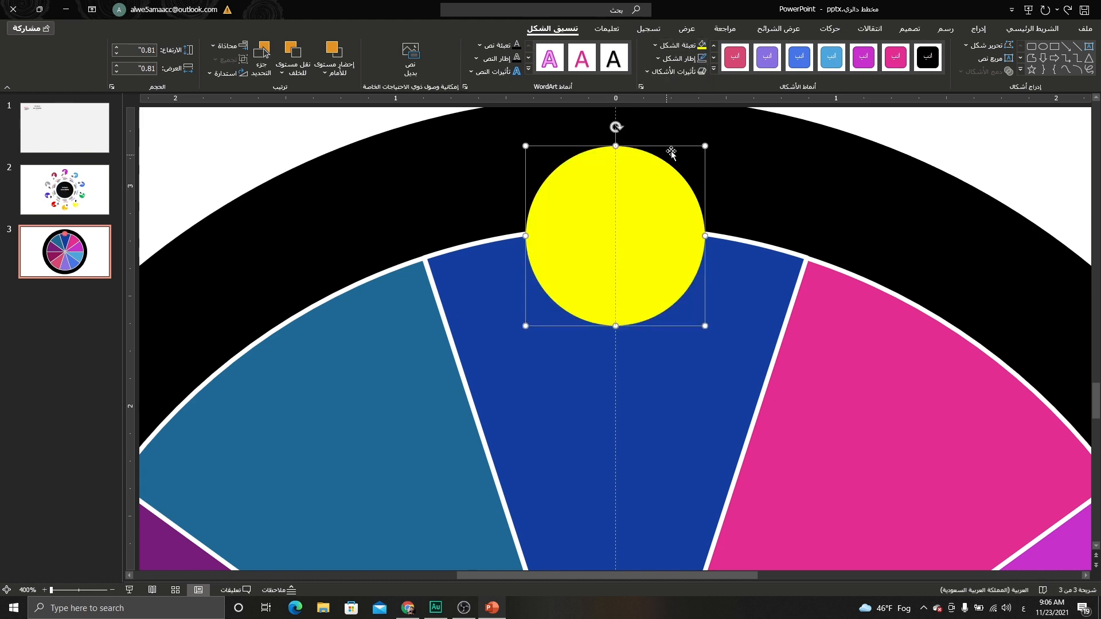
left_click(676, 45)
left_click(680, 152)
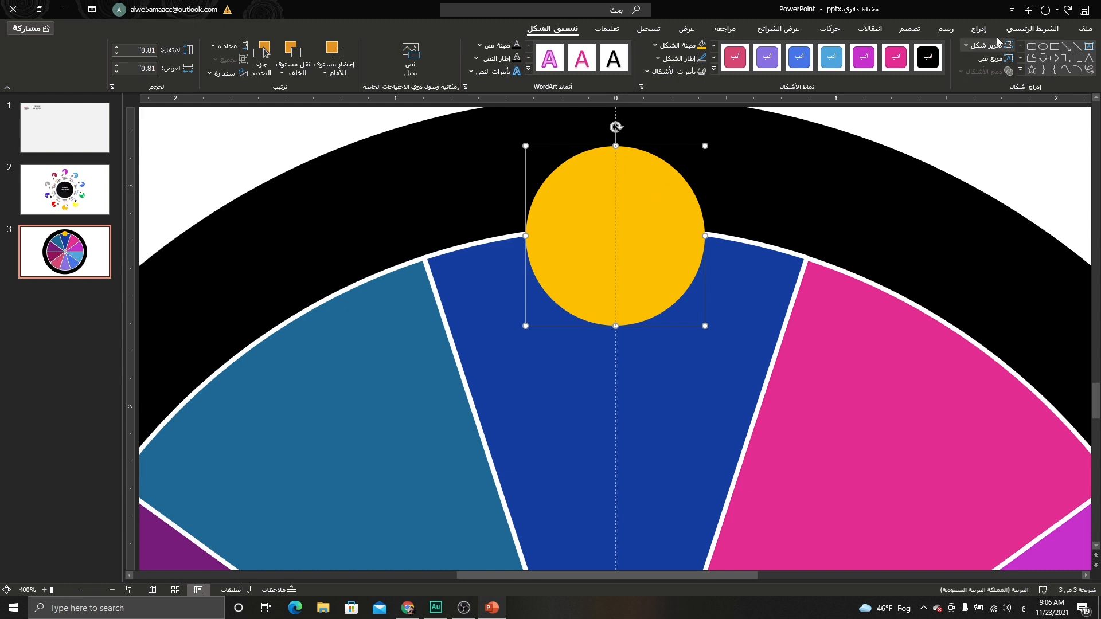
Draw a rectangle without outline, about 0.57 by 1.13 inches, over the orange circle's left half up to the vertical guide.
left_click(978, 29)
left_click(912, 63)
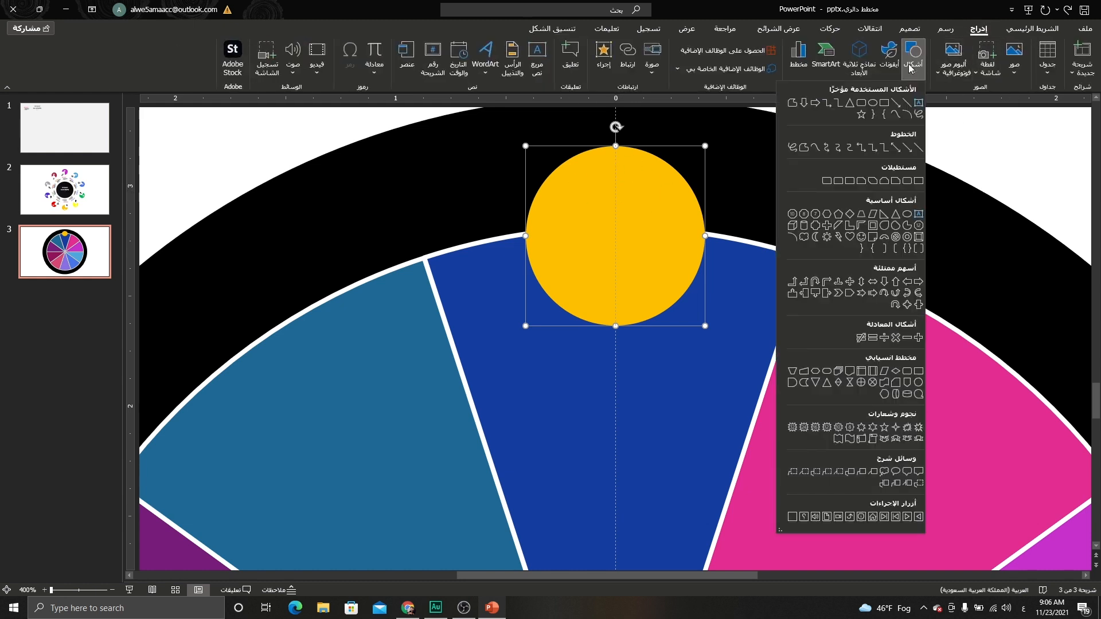
left_click(881, 102)
mouse_move(486, 120)
left_mouse_down()
mouse_move(556, 209)
mouse_move(603, 370)
mouse_move(614, 367)
left_mouse_up()
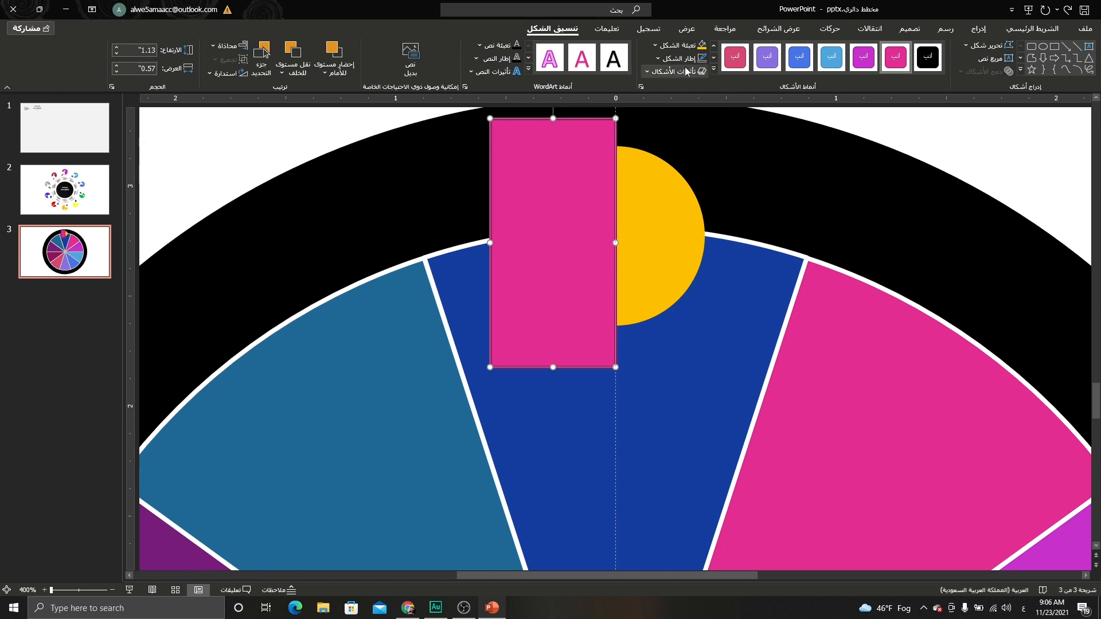
left_click(678, 46)
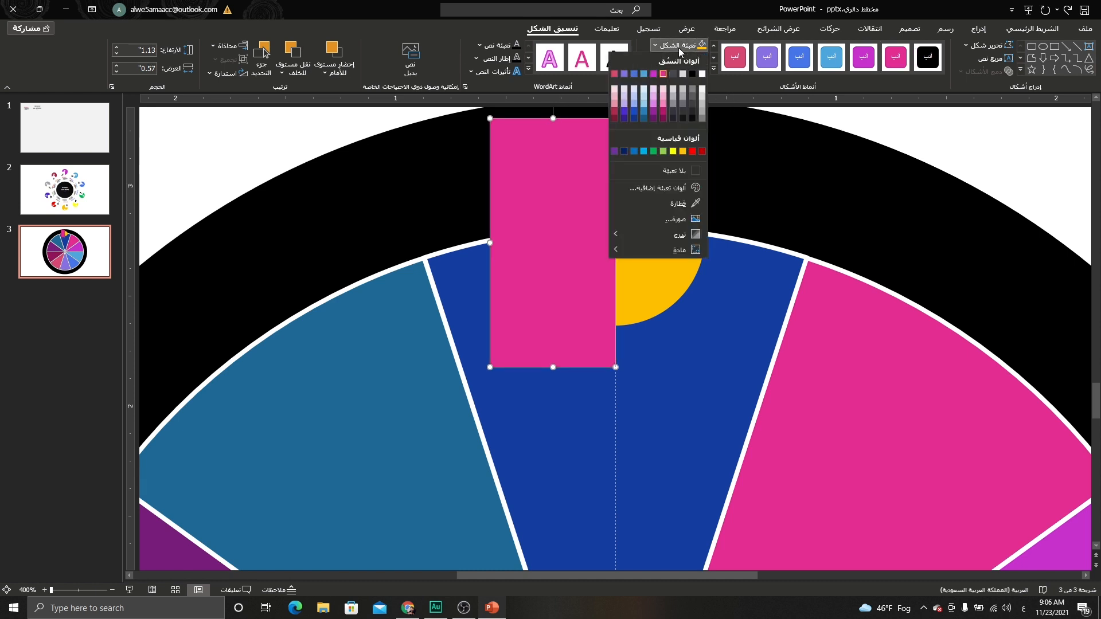
left_click(636, 176)
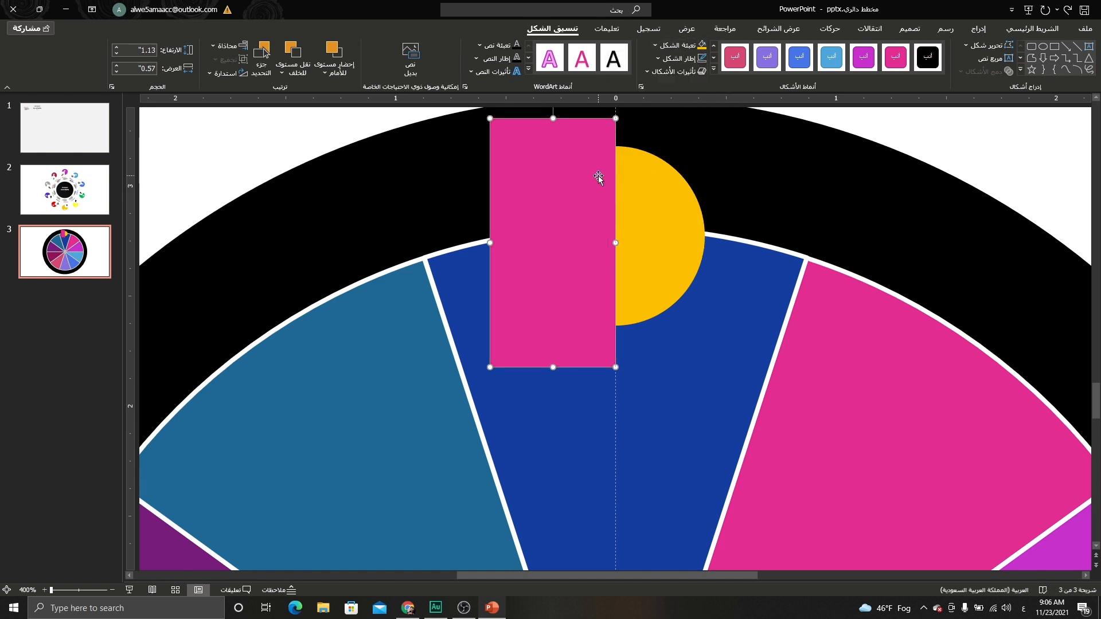
Subtract the rectangle from the orange circle to leave a half circle.
left_click(643, 186)
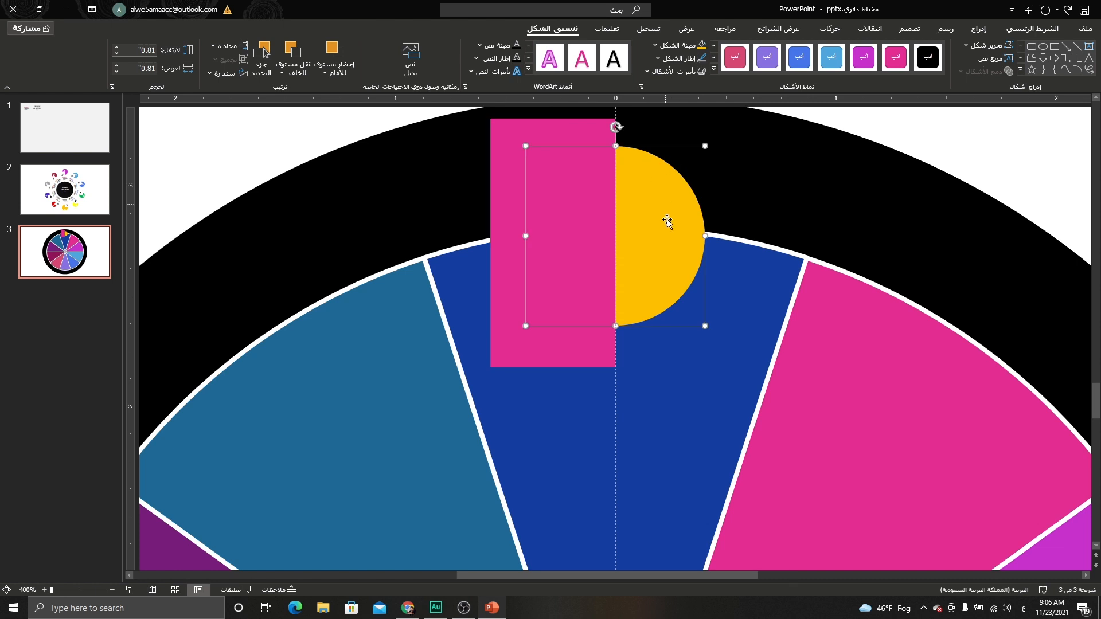
left_click(512, 170, "shift")
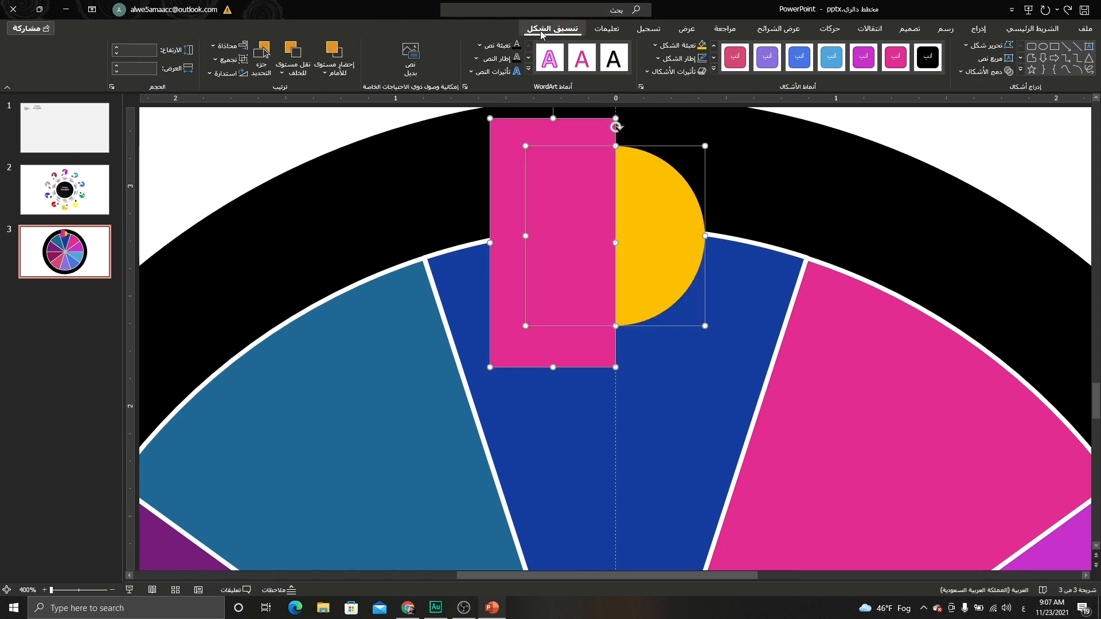
left_click(983, 71)
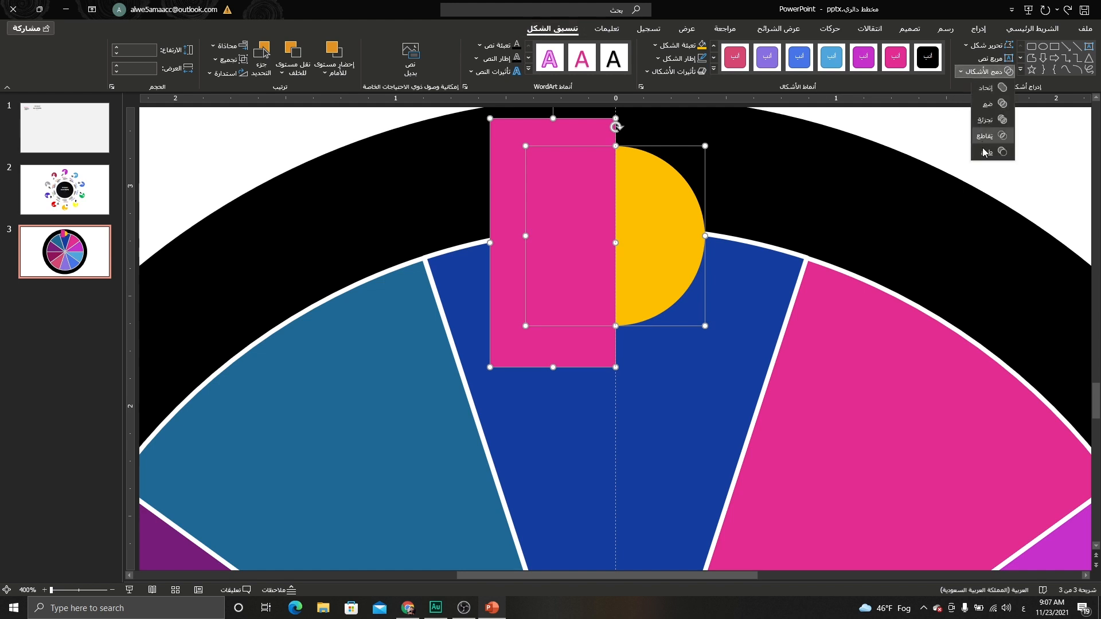
left_click(987, 152)
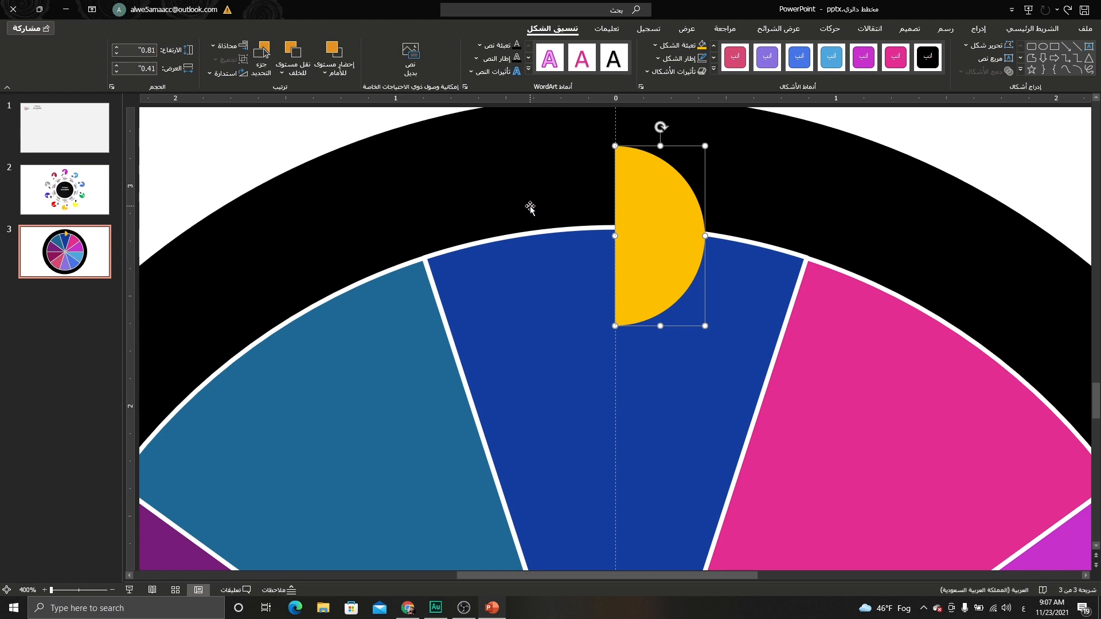
Paste a copy of the full orange circle and place it exactly over the half circle.
key("ctrl+v")
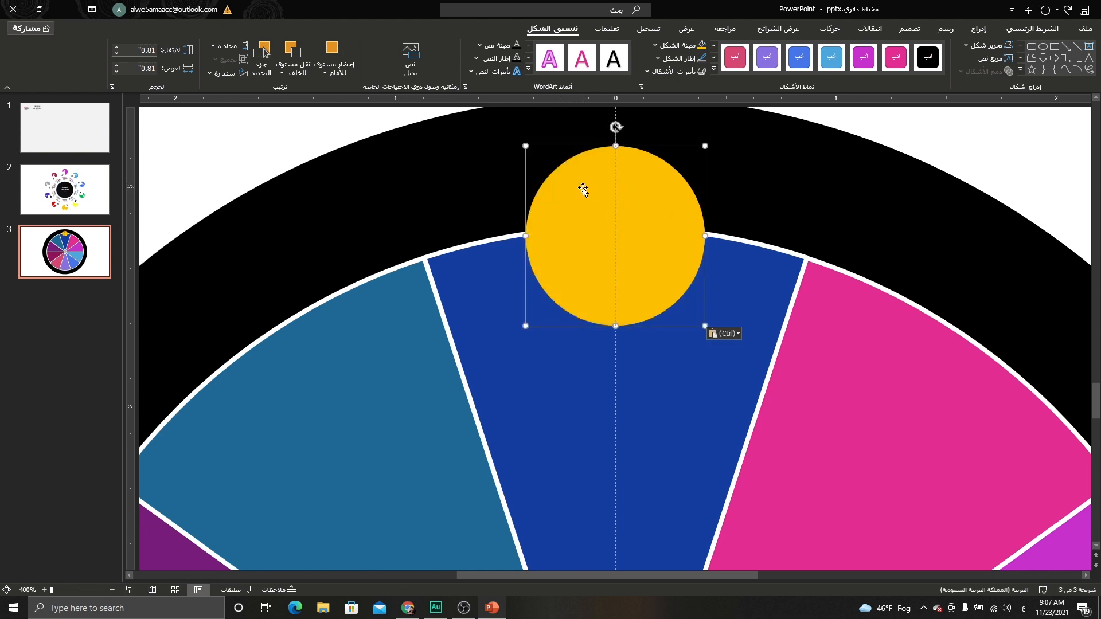
left_click_drag(583, 190, 442, 182)
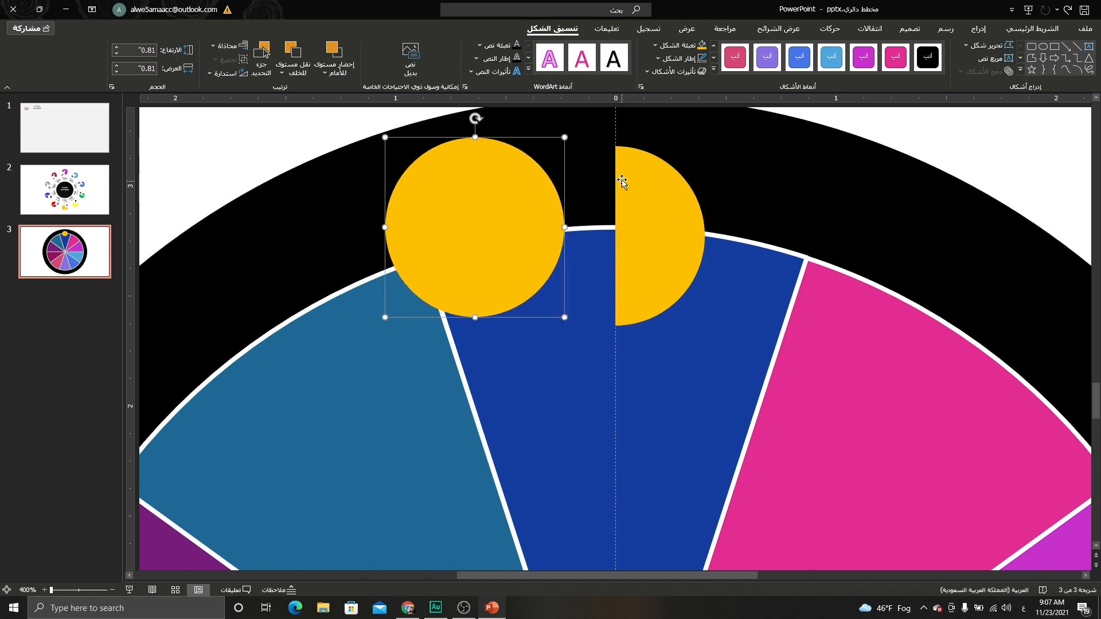
left_click_drag(522, 189, 630, 189)
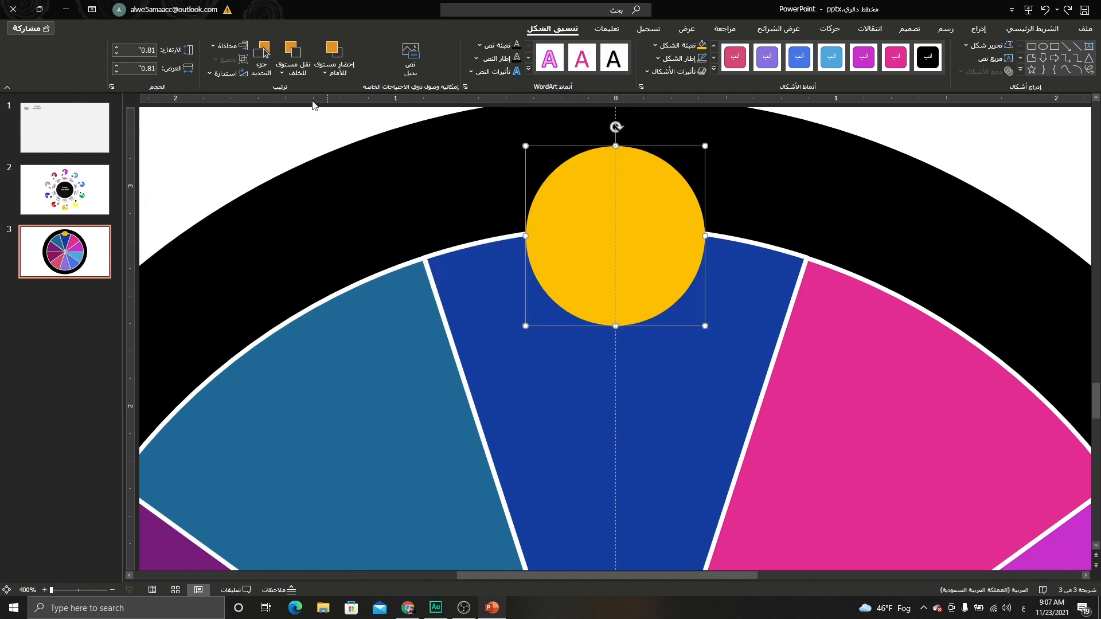
Send the full orange circle backward behind the pie slices and group it with the half circle.
left_click(298, 52)
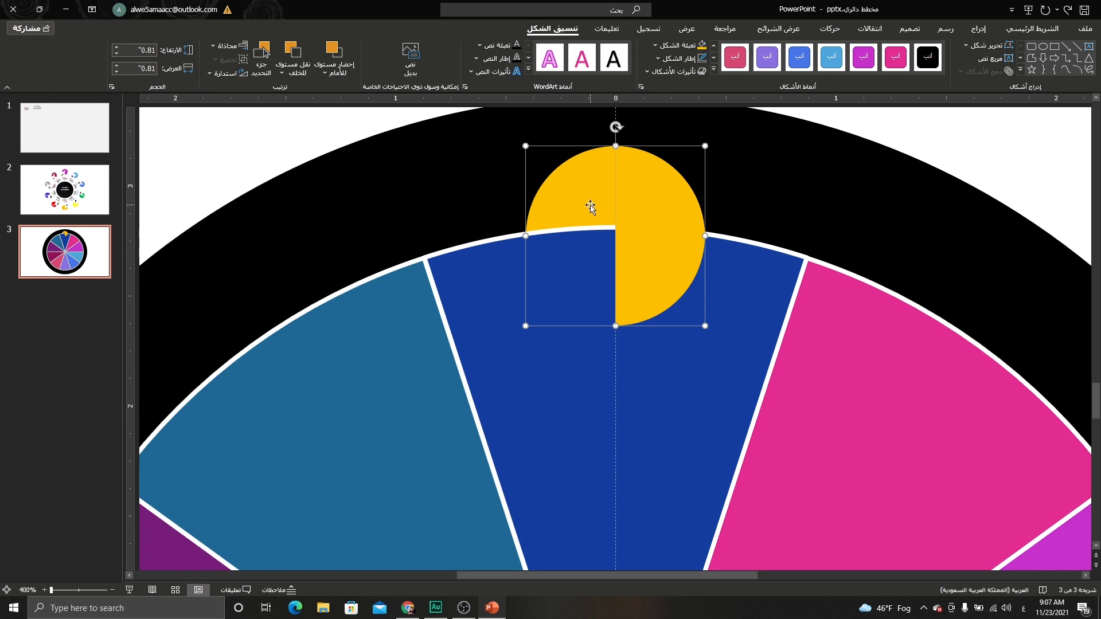
left_click(655, 203, "shift")
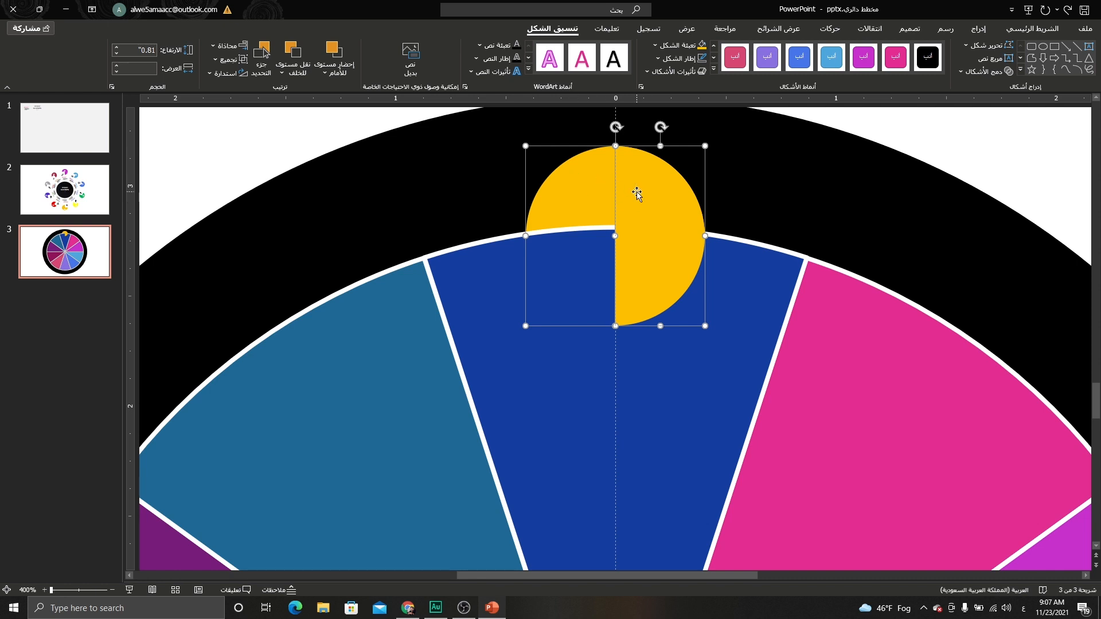
key("ctrl+g")
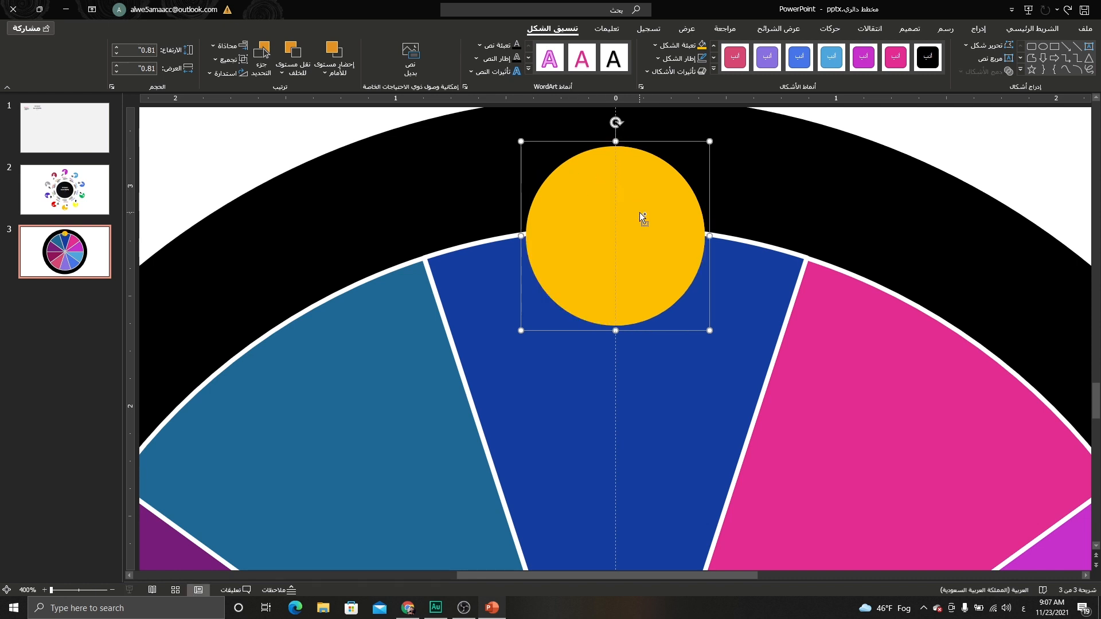
scroll(639, 212, "down", 5)
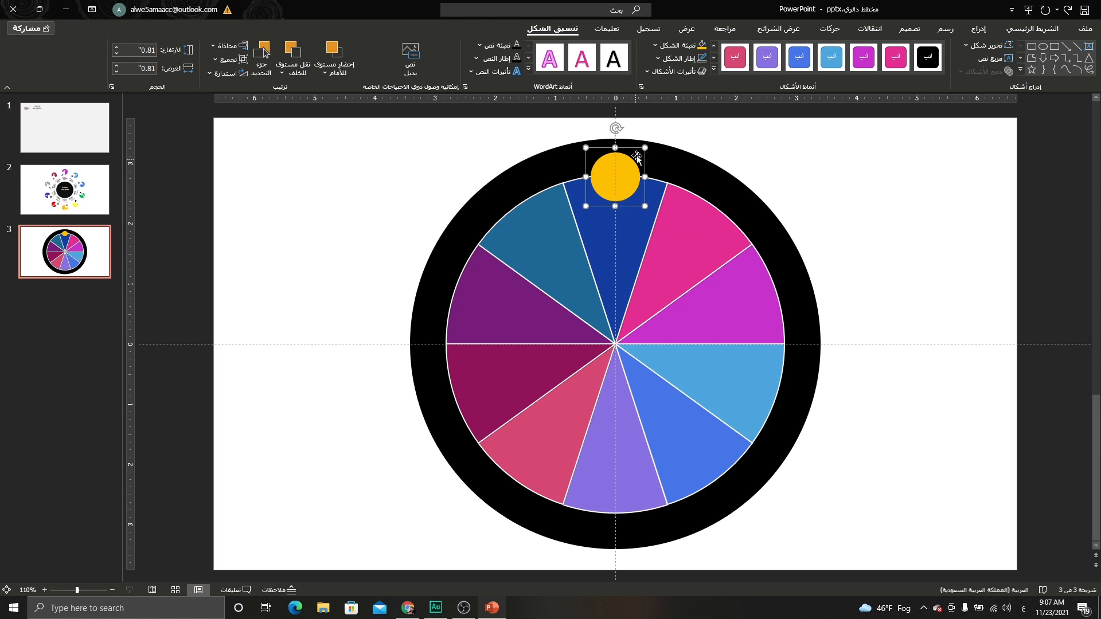
Group the orange circle with the pie wheel and set the group's rotation to 36°.
left_click(684, 257, "shift")
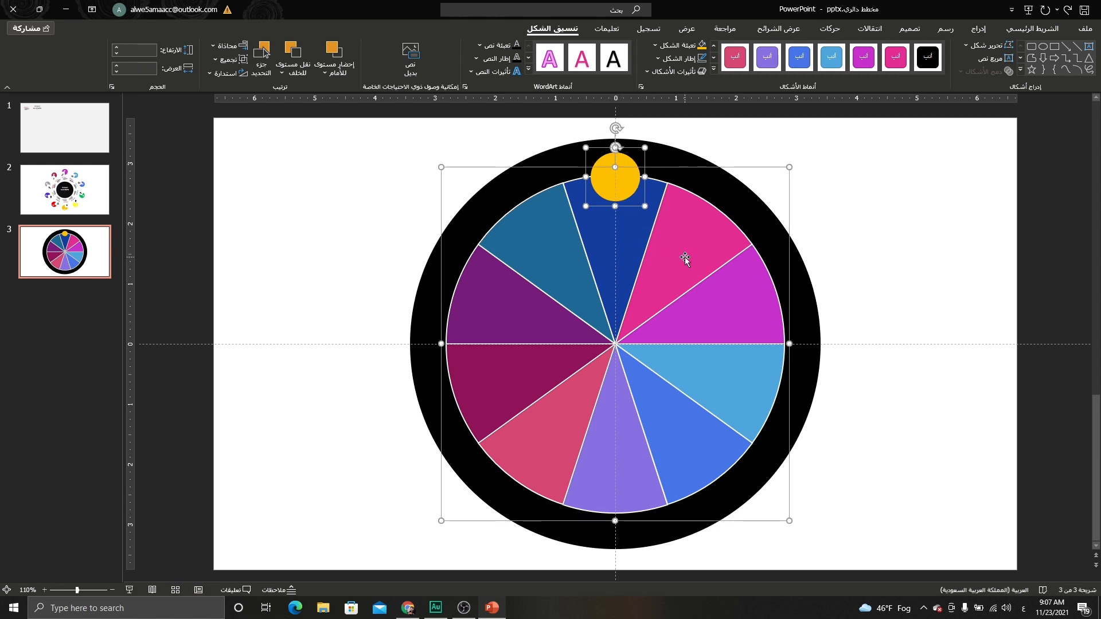
left_click(685, 257)
right_click(694, 200)
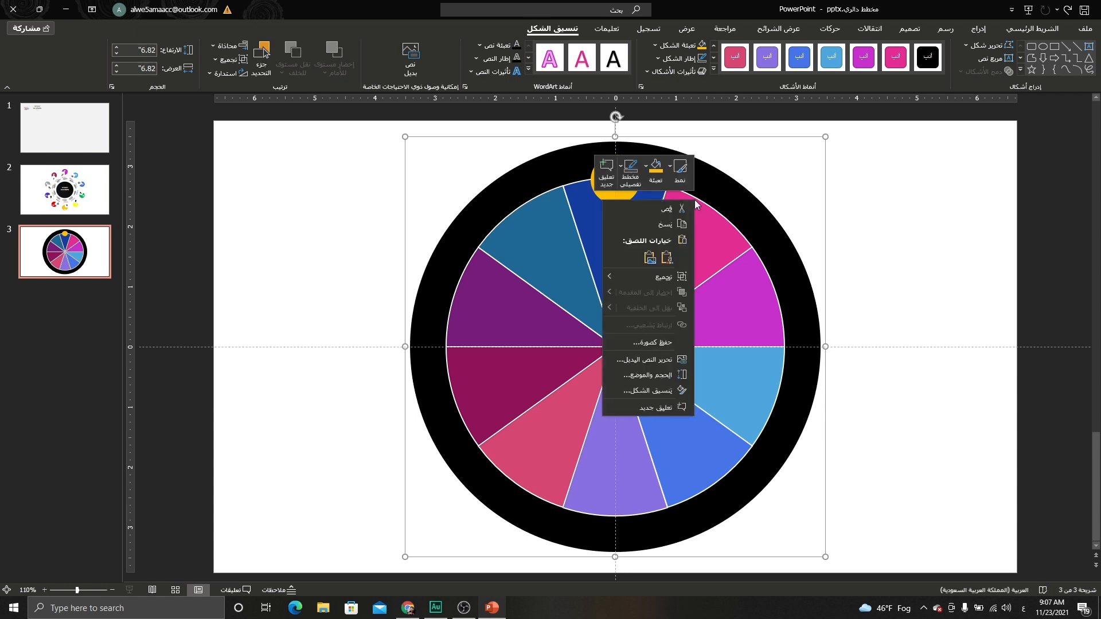
left_click(656, 389)
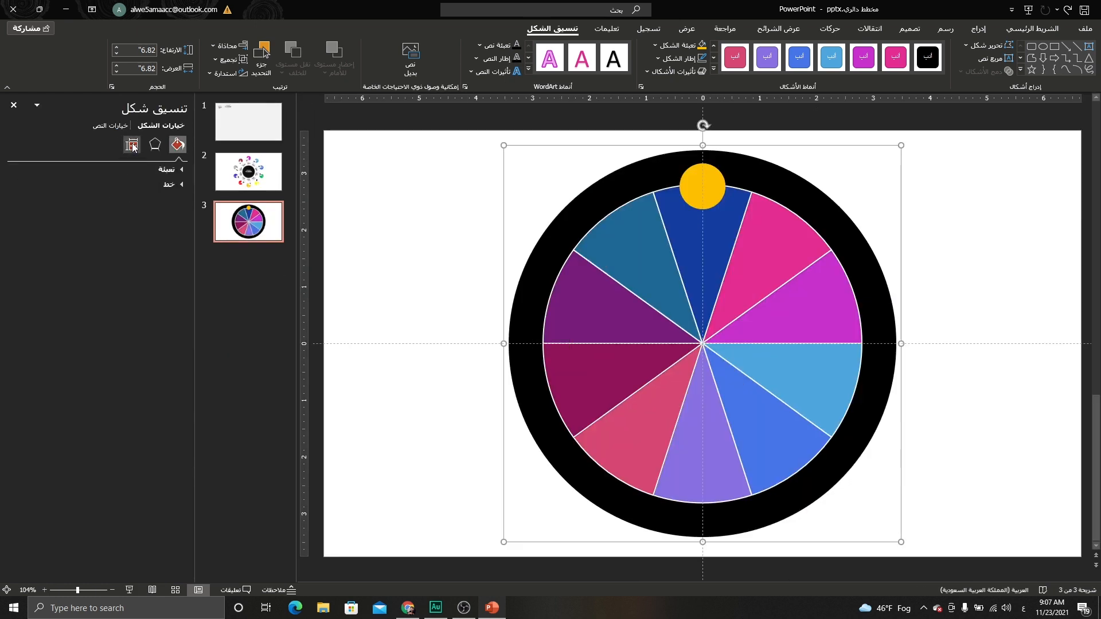
left_click(132, 145)
left_click(183, 169)
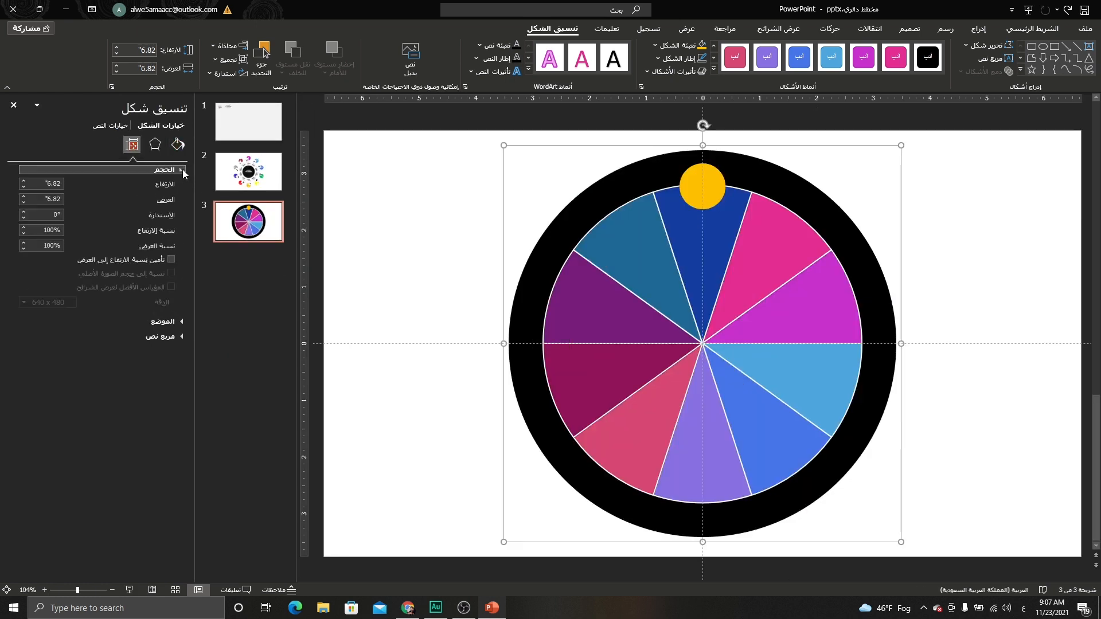
left_click(56, 215)
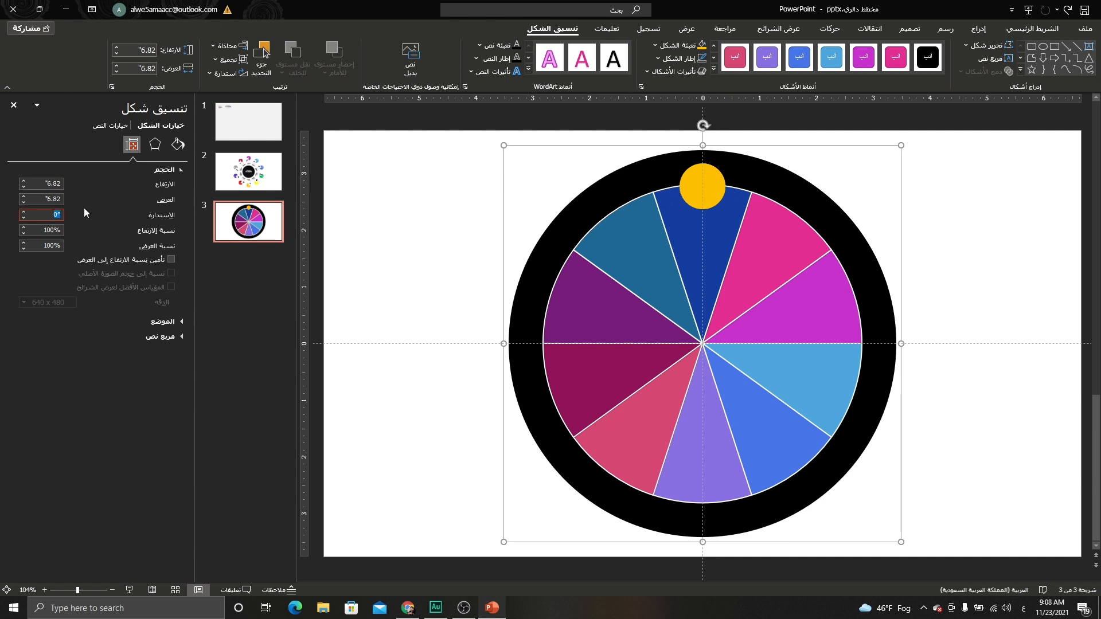
type("36")
key("Return")
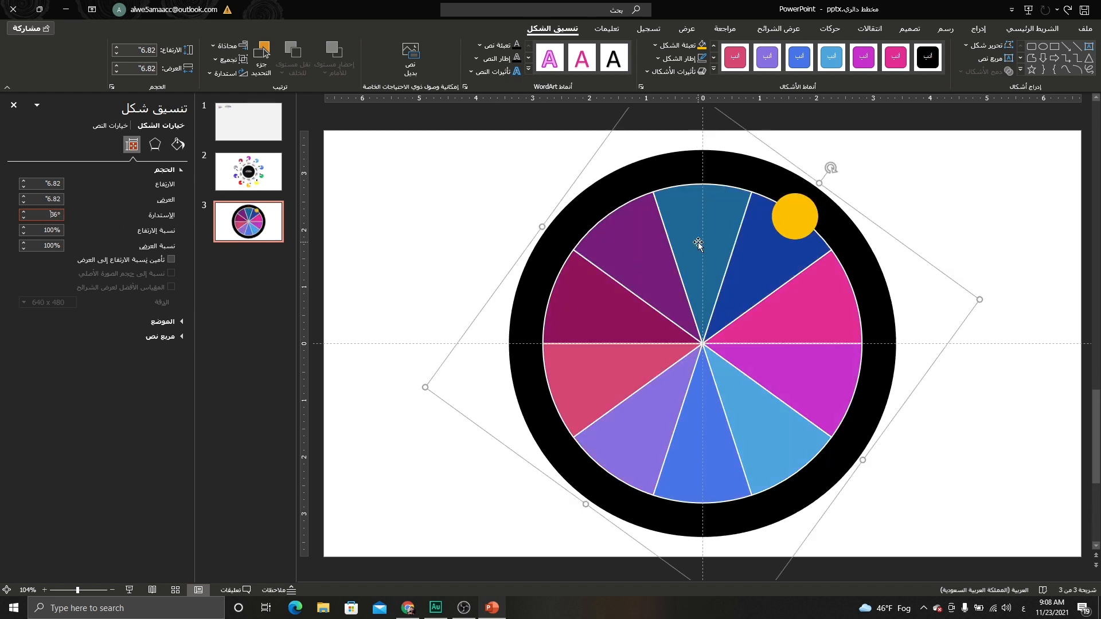
left_click(688, 211)
left_click(898, 162)
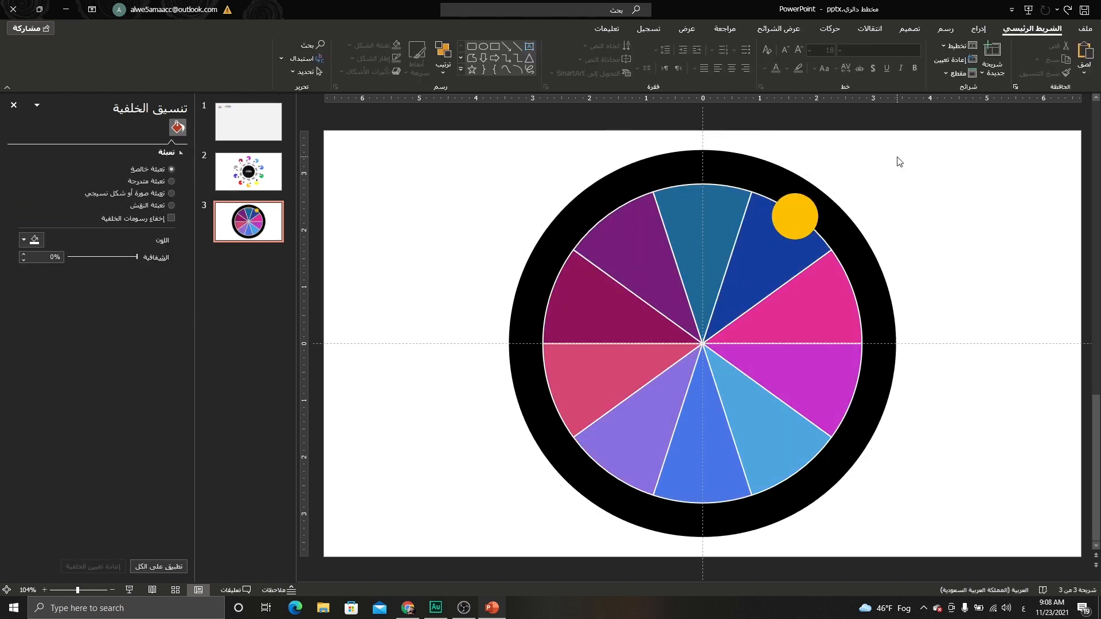
Paste a second orange circle on the teal slice, group it with the wheel and set the rotation to 36°.
key("ctrl+v")
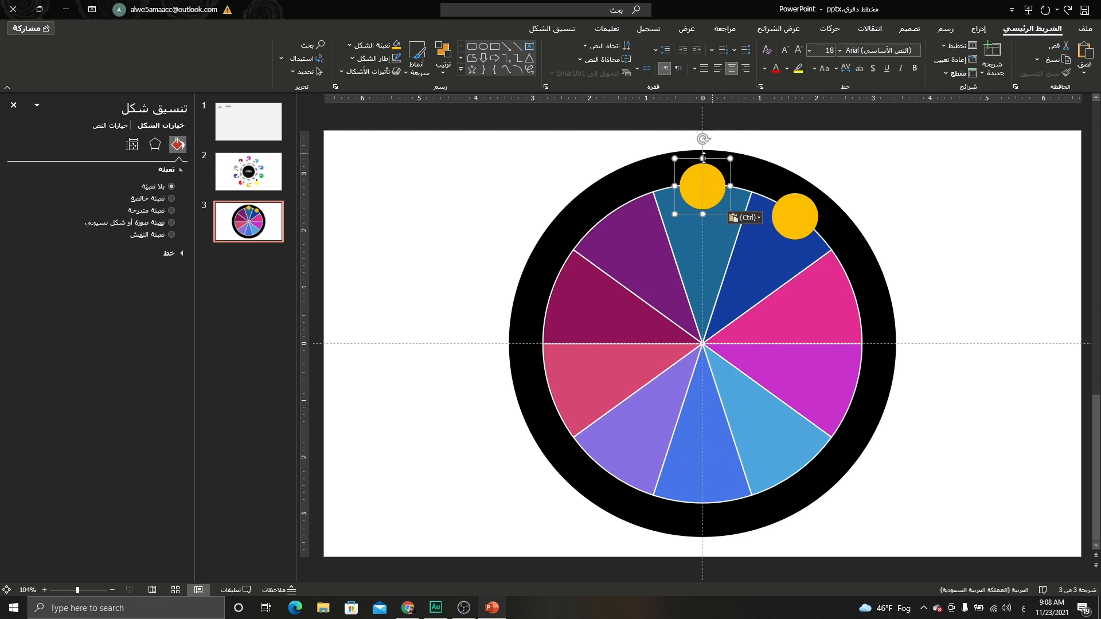
left_click(768, 264, "shift")
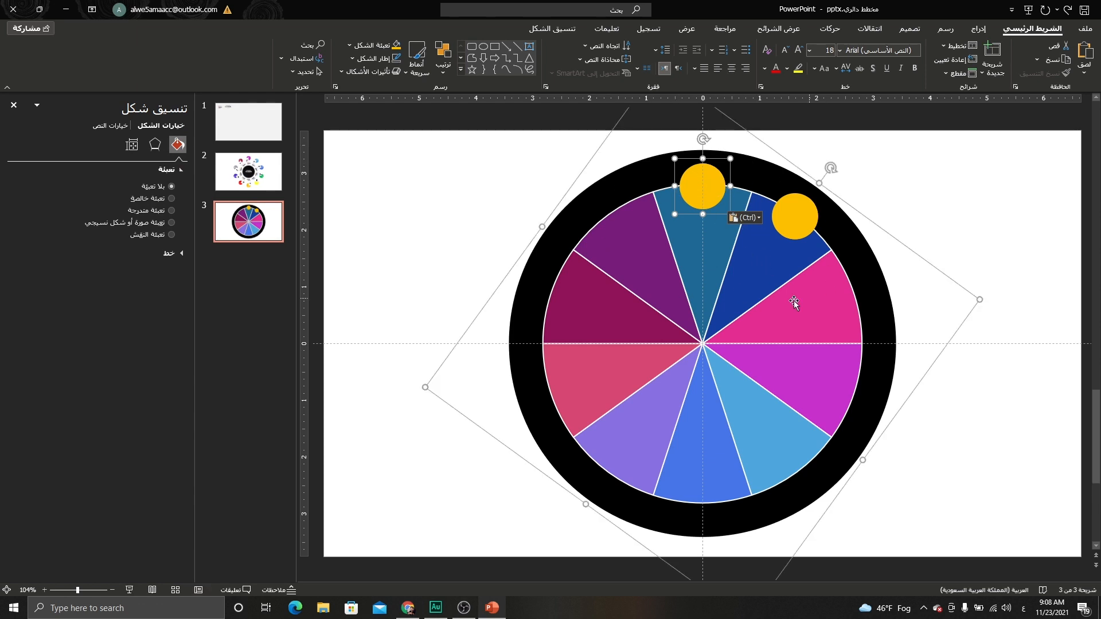
left_click(878, 288)
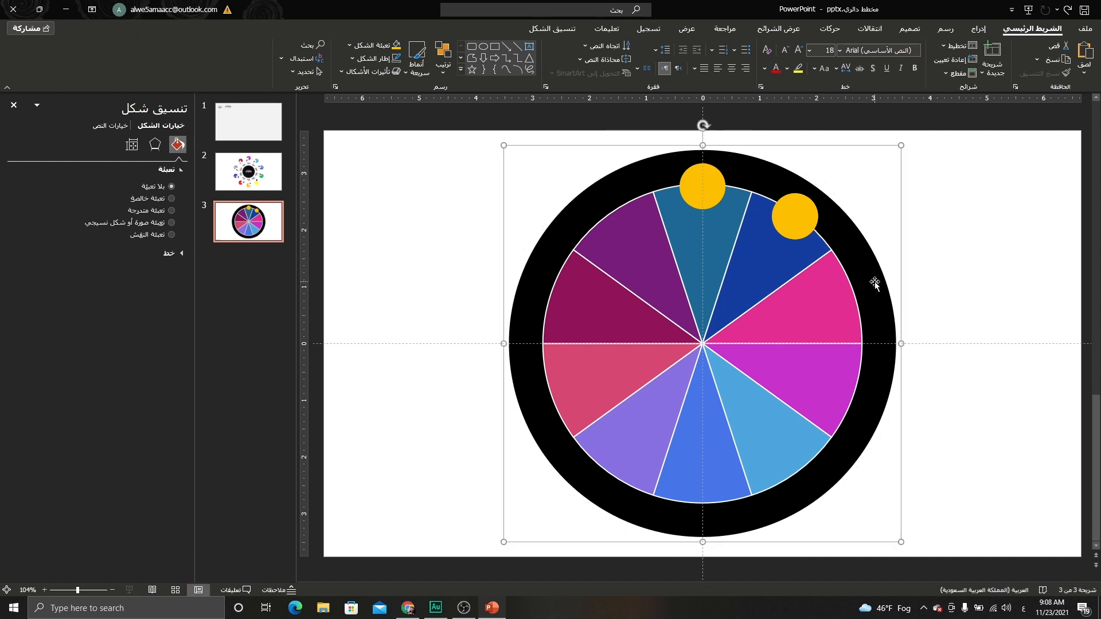
left_click(132, 144)
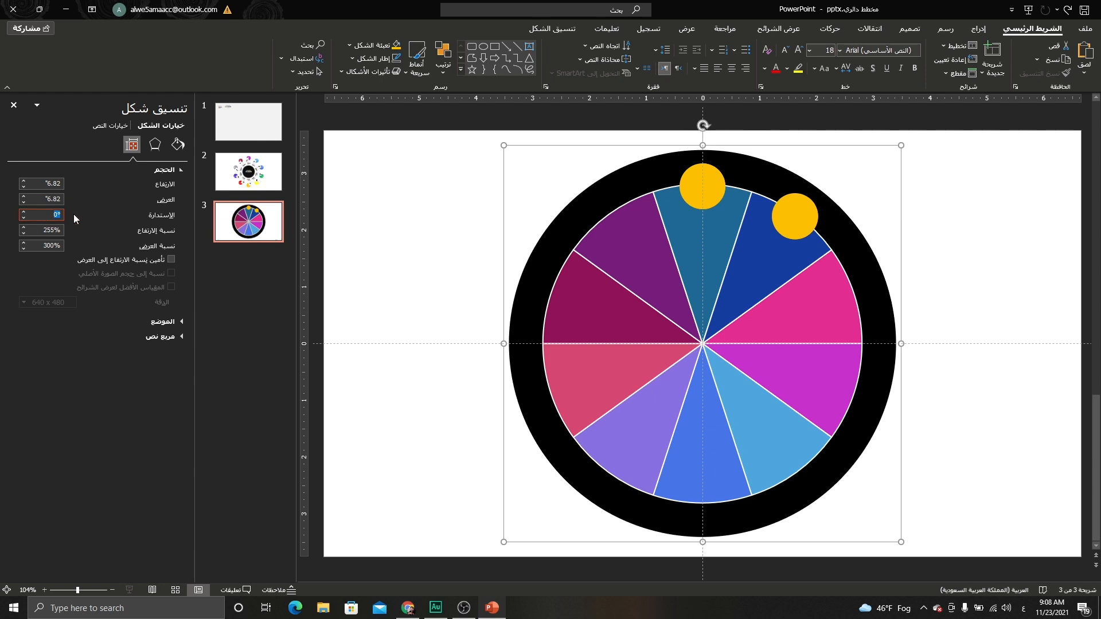
type("36")
key("Return")
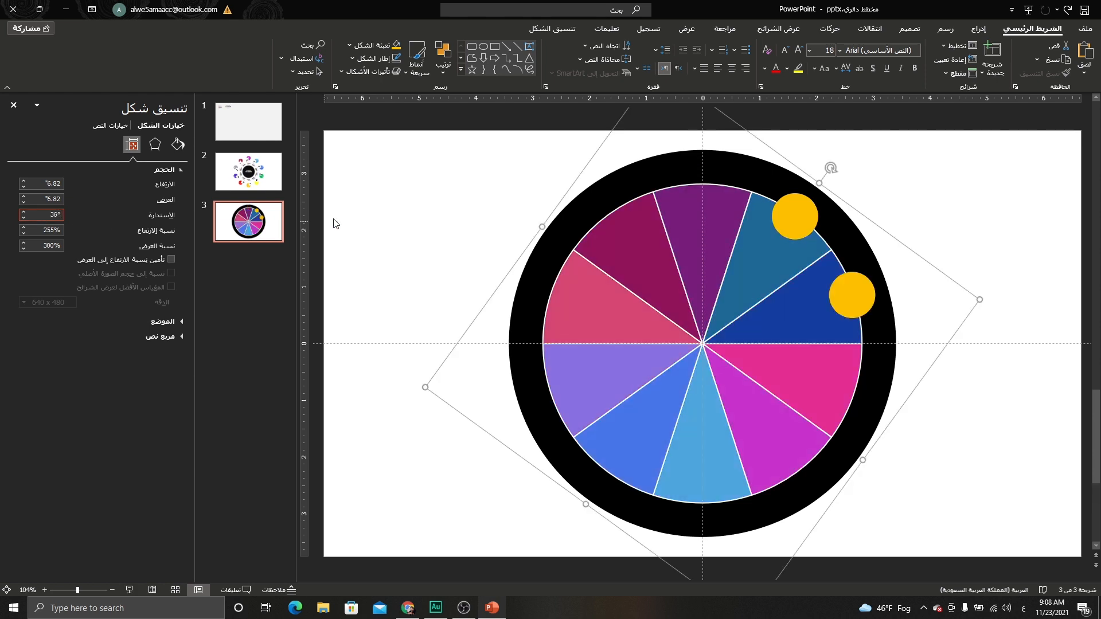
left_click(449, 214)
Paste a third orange circle on the dark purple slice, group it with the wheel and set the rotation to 36°.
key("ctrl+v")
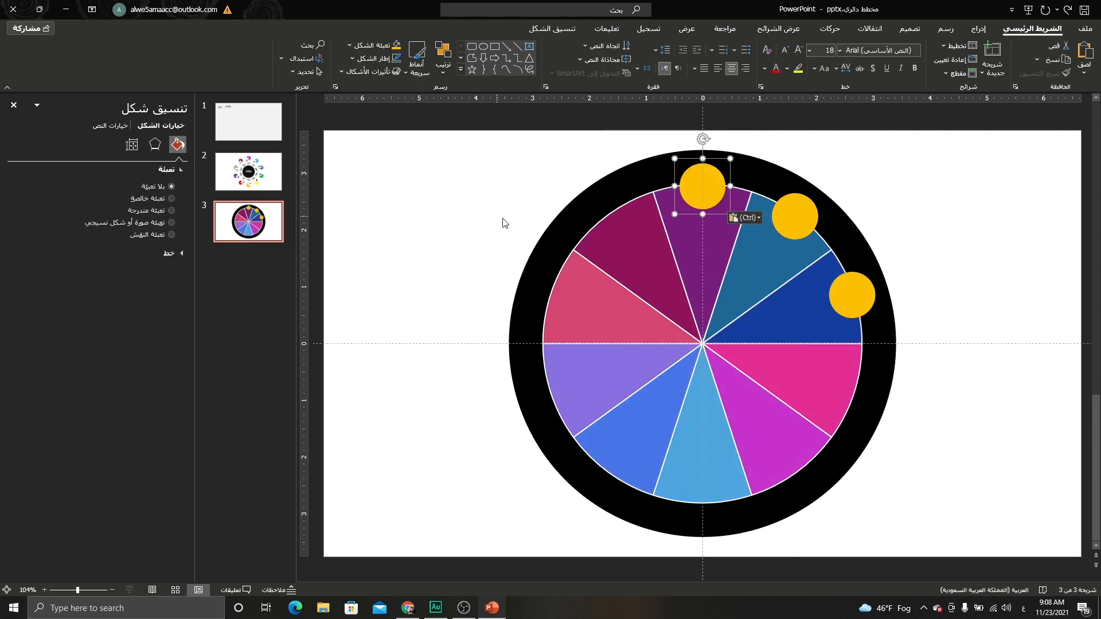
left_click(700, 252, "shift")
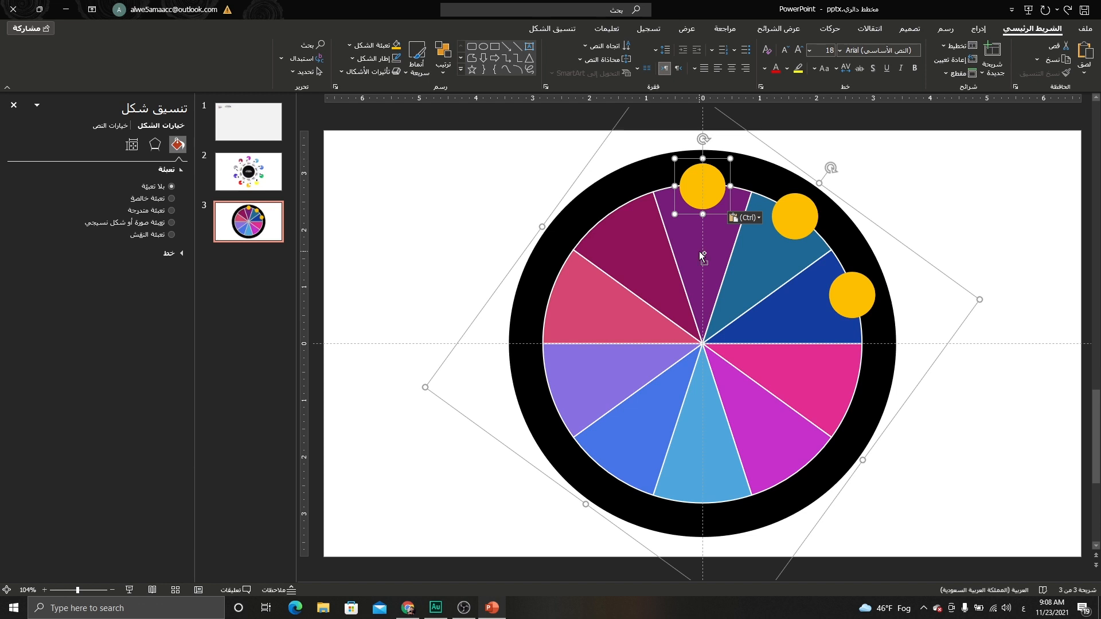
key("ctrl+g")
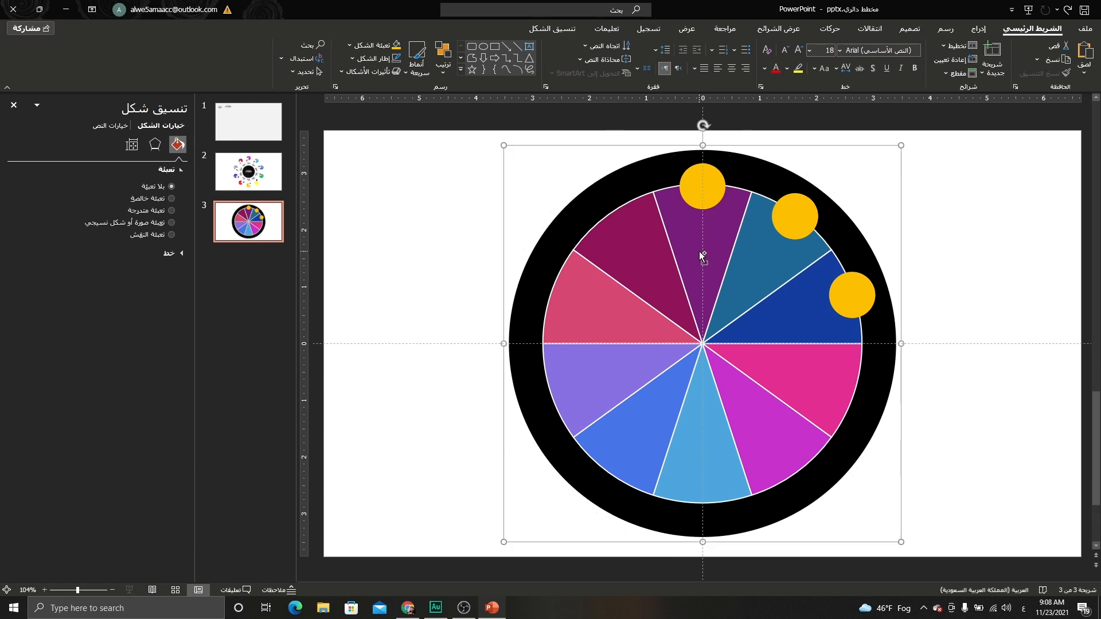
left_click(127, 144)
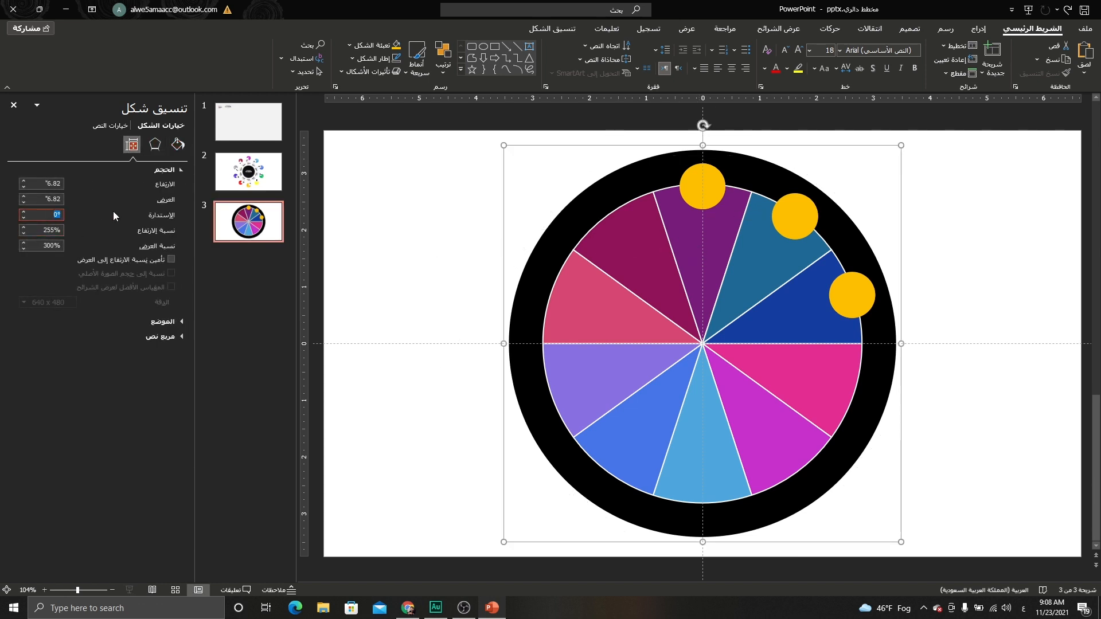
type("36")
key("Return")
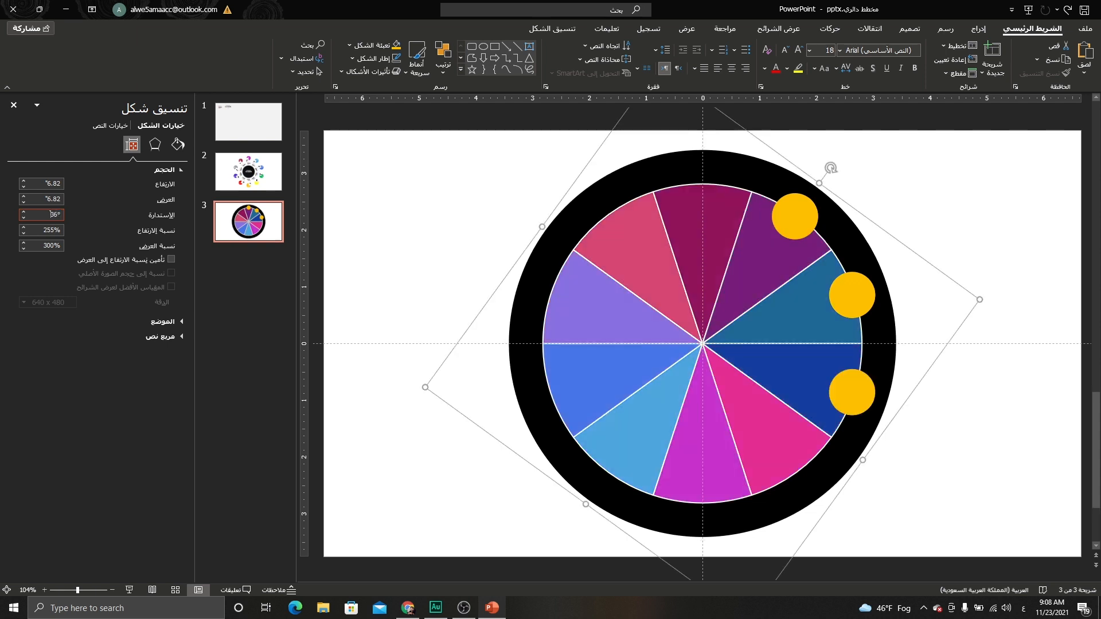
left_click(455, 192)
Paste a fourth orange circle on the burgundy slice, group it with the wheel and set the rotation to 36°.
key("ctrl+v")
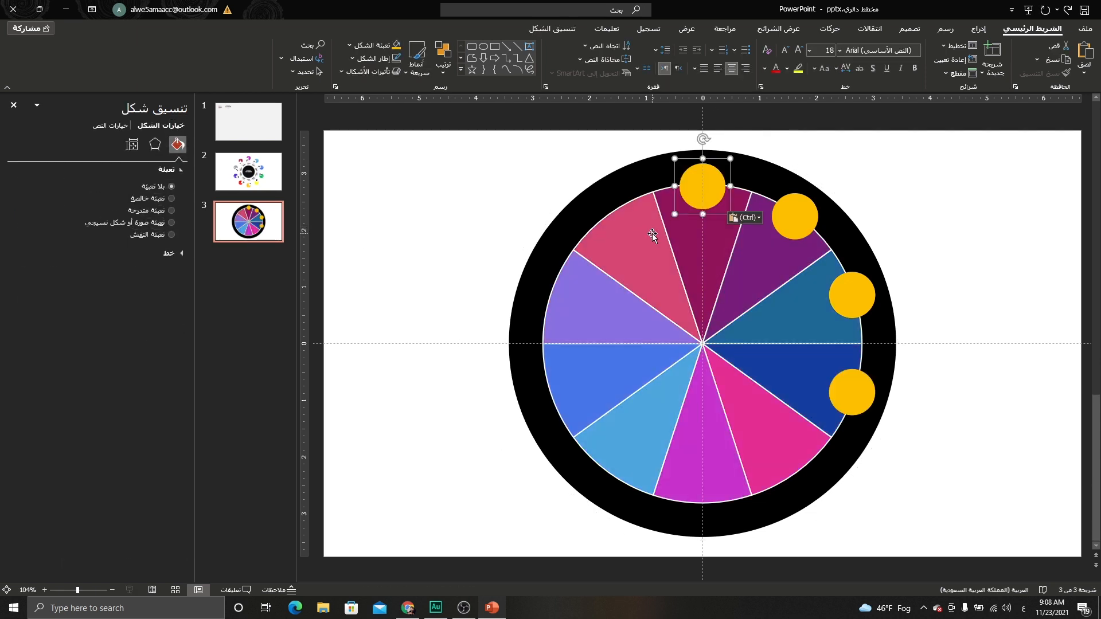
left_click(652, 233, "shift")
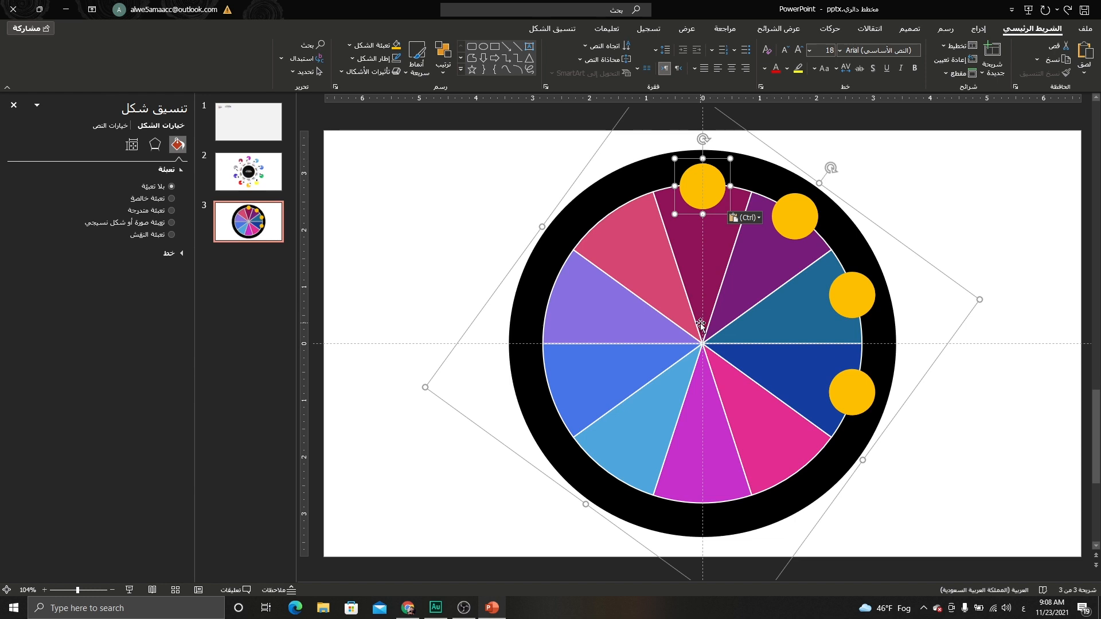
key("ctrl+g")
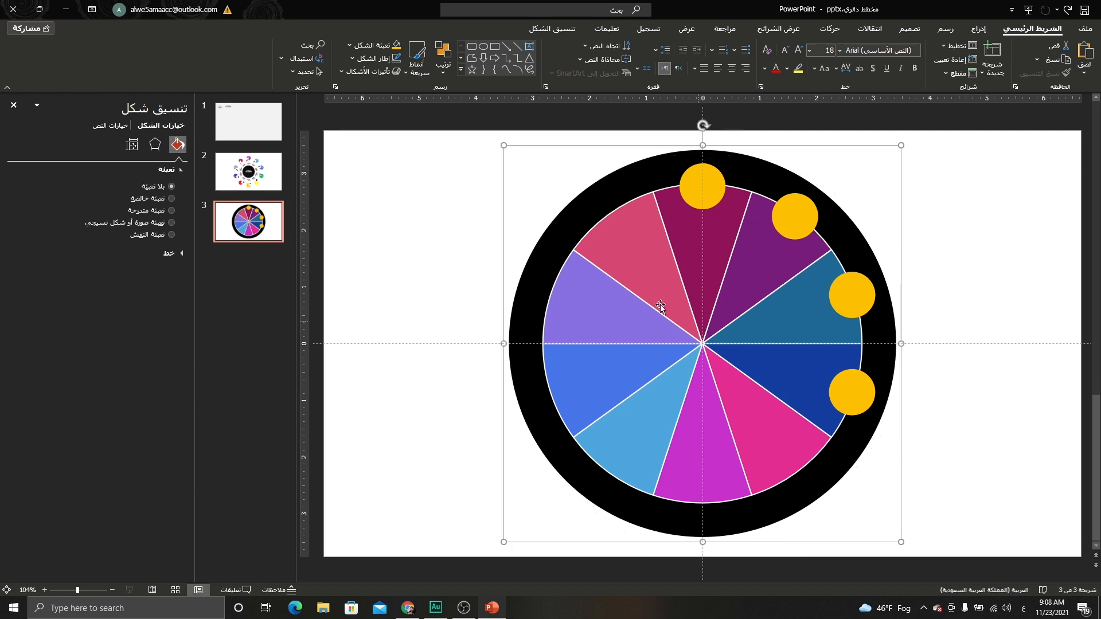
left_click(132, 145)
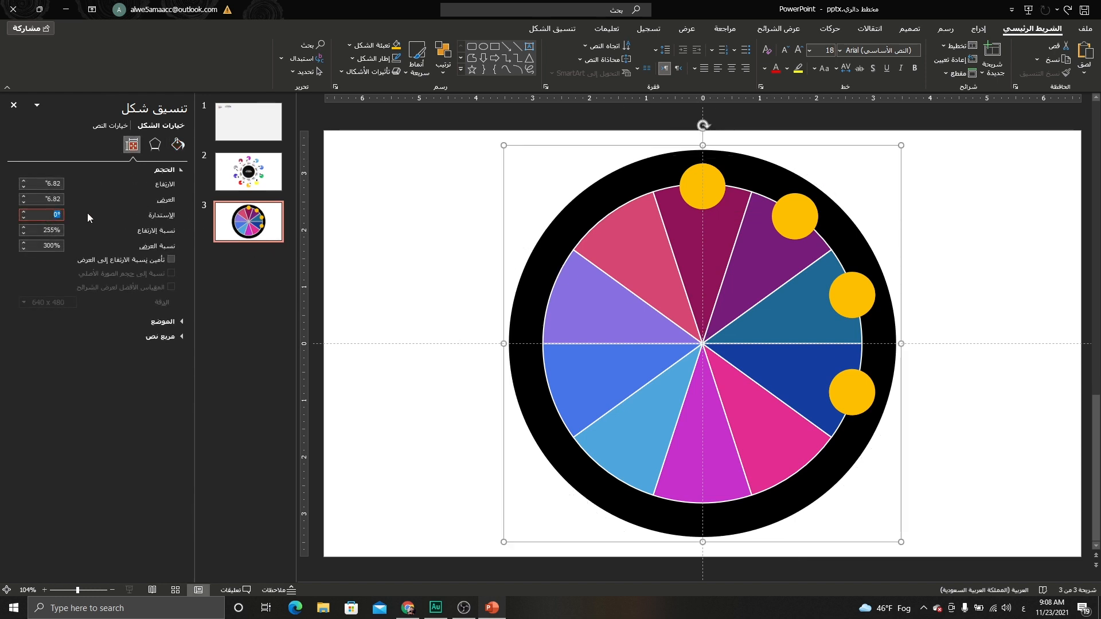
type("36")
key("Return")
left_click(428, 191)
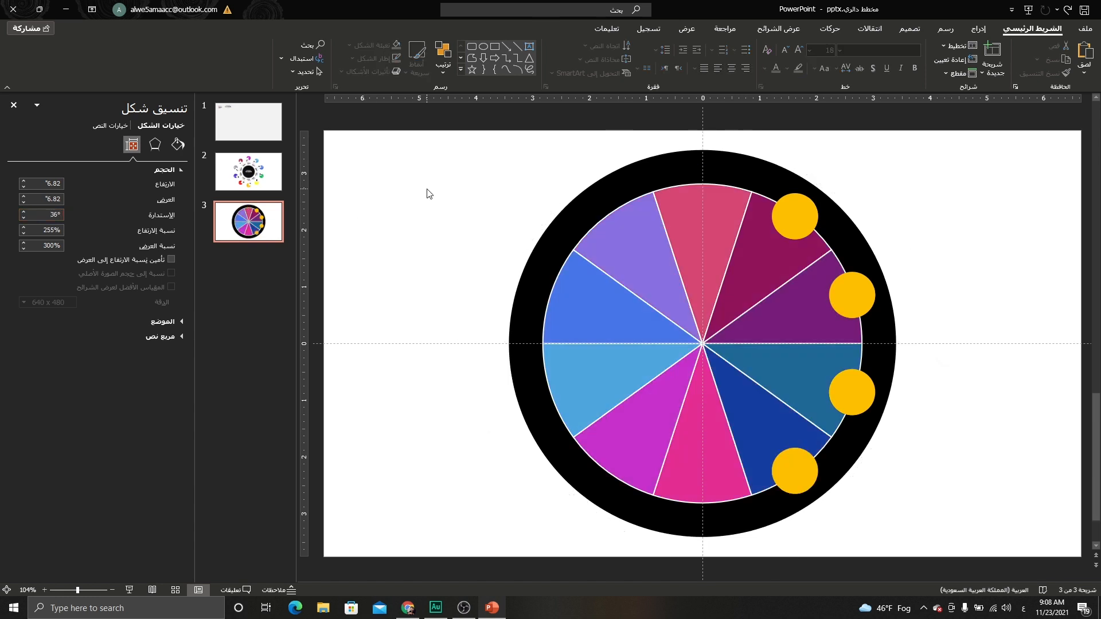
Paste a fifth orange circle on the coral red slice, group it with the wheel and set the rotation to 36°.
key("ctrl+v")
left_click(635, 273, "shift")
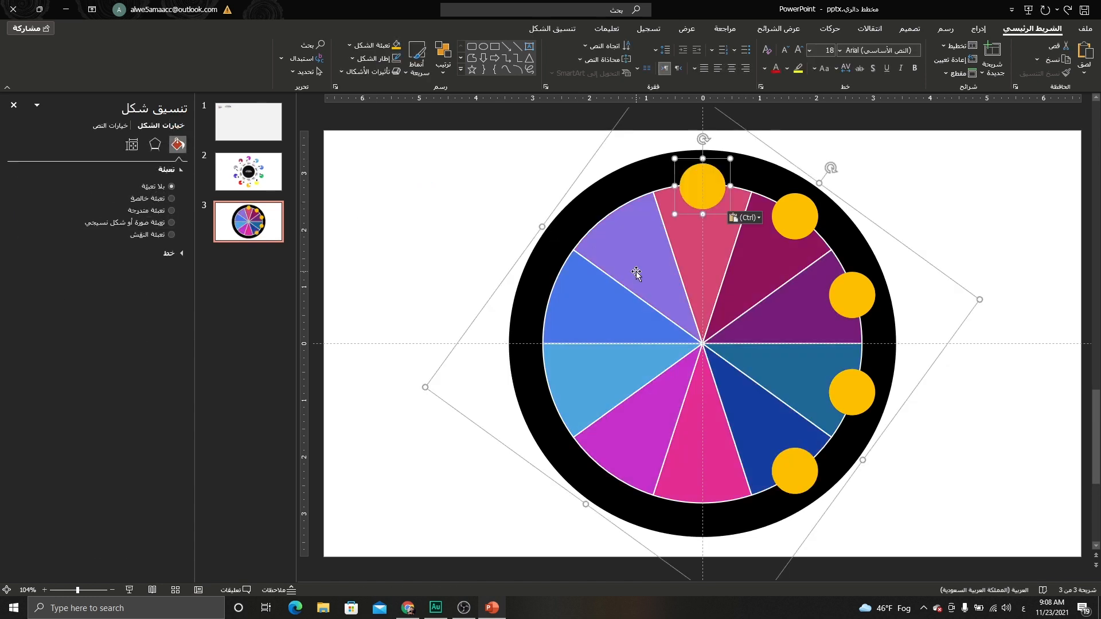
key("ctrl+g")
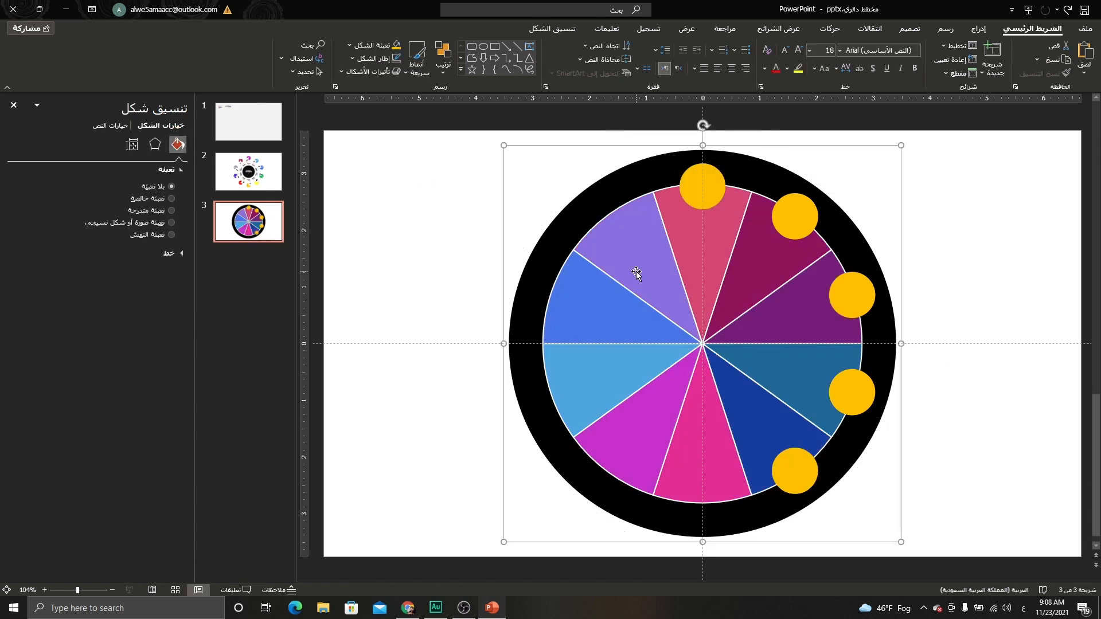
left_click(132, 144)
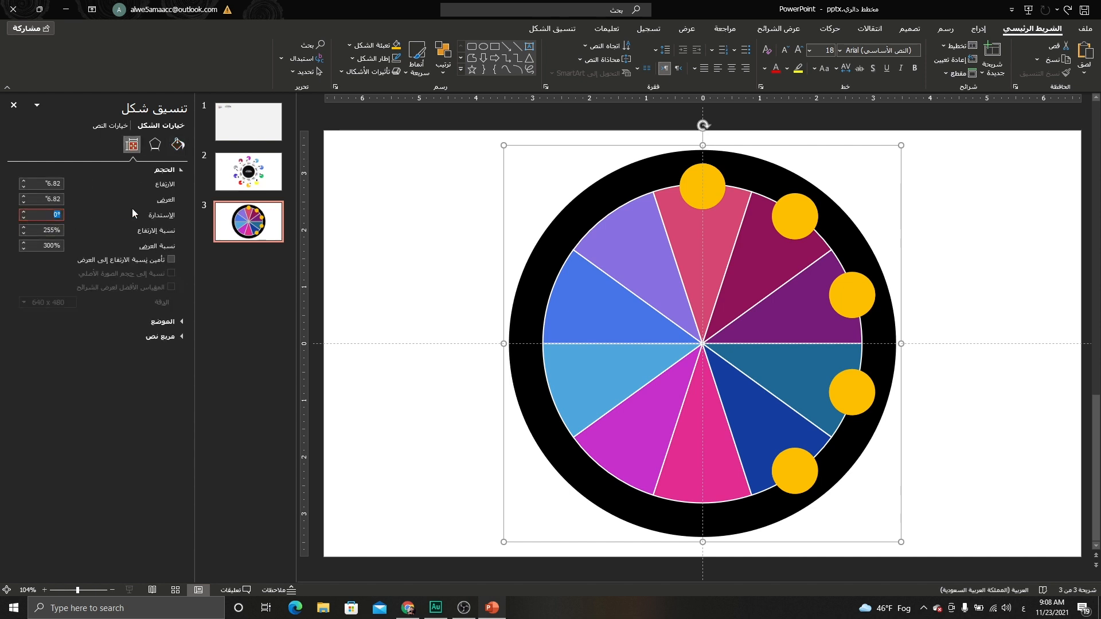
type("36")
key("Return")
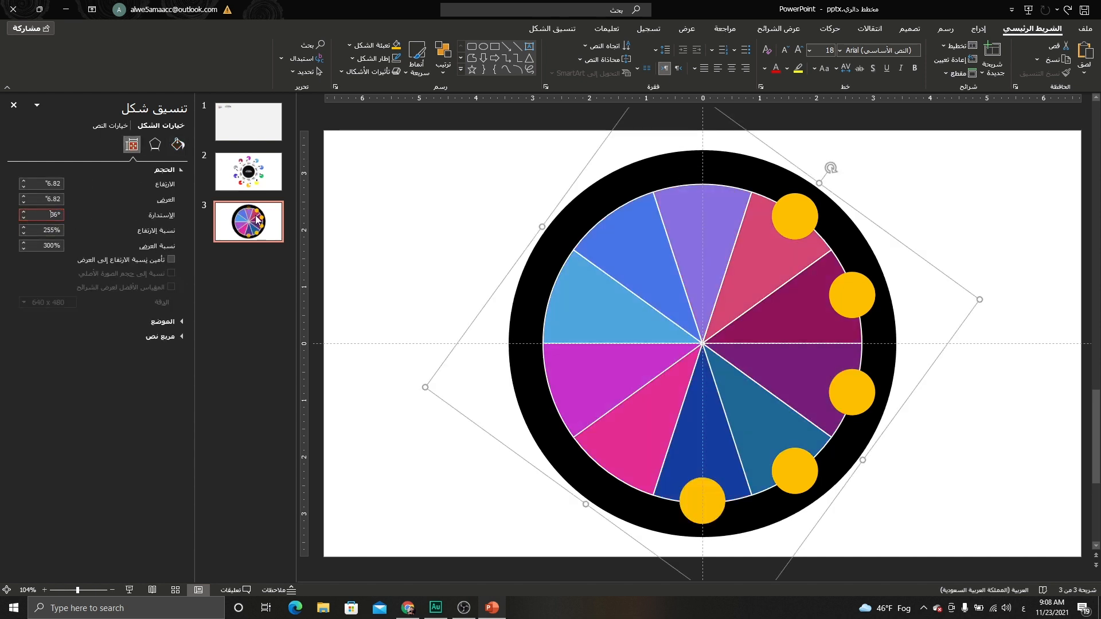
left_click(514, 193)
Paste a sixth orange circle on the light purple slice, group it with the wheel and set the rotation to 36°.
key("ctrl+v")
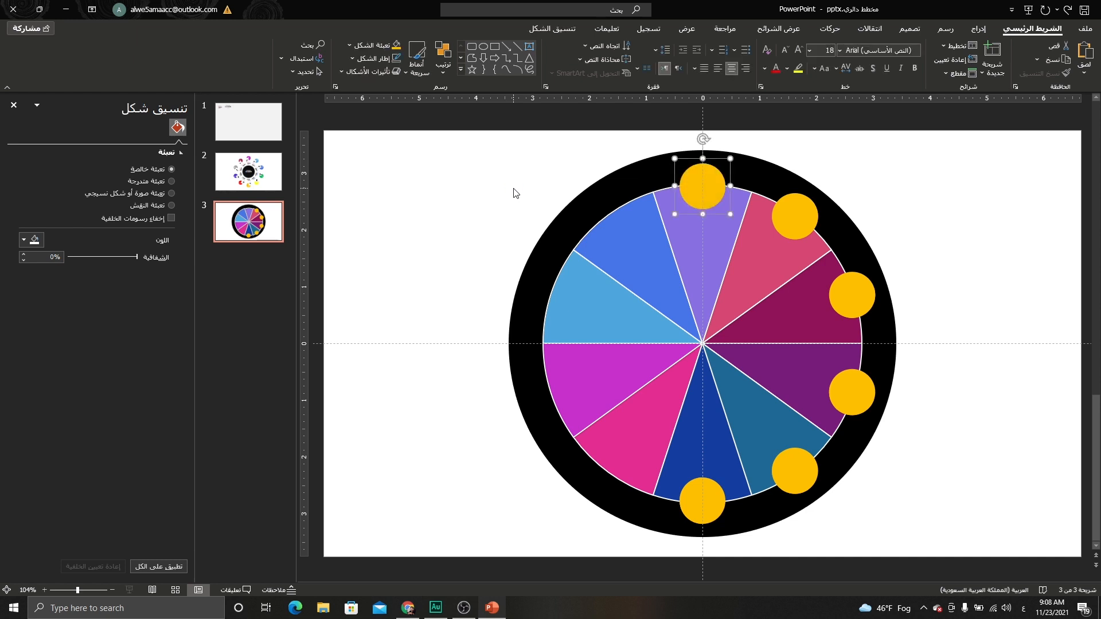
left_click(641, 246, "shift")
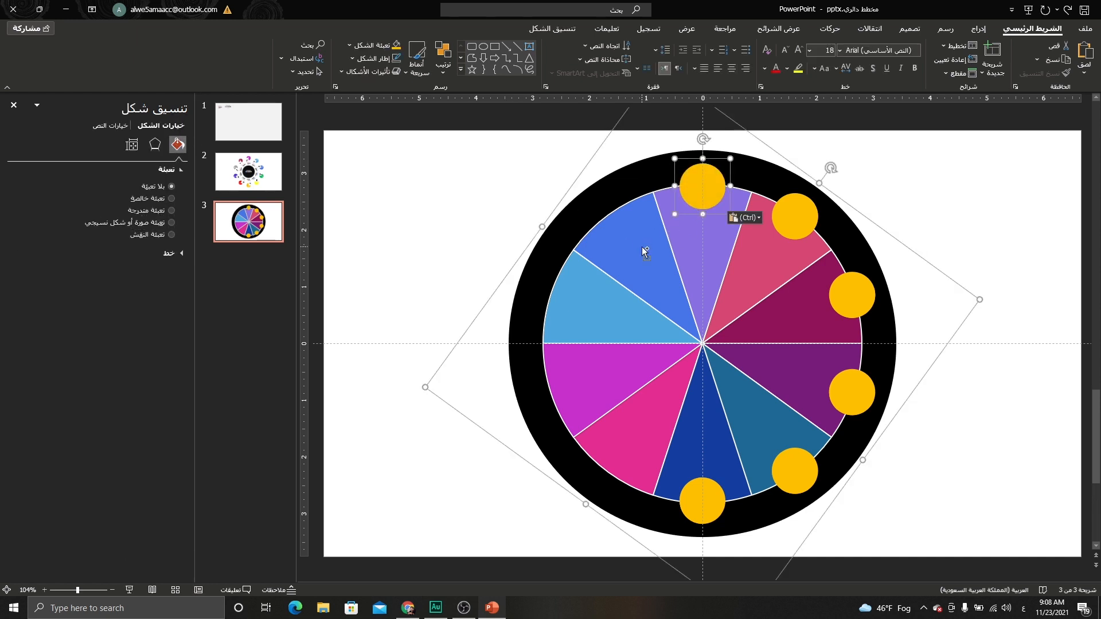
key("ctrl+g")
left_click(136, 150)
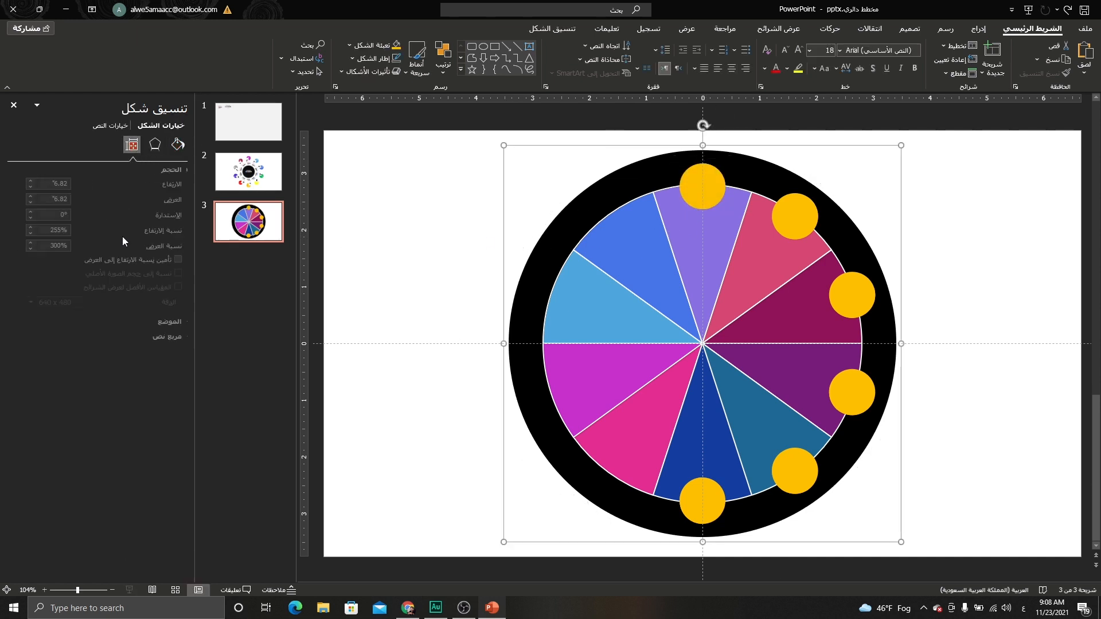
type("36")
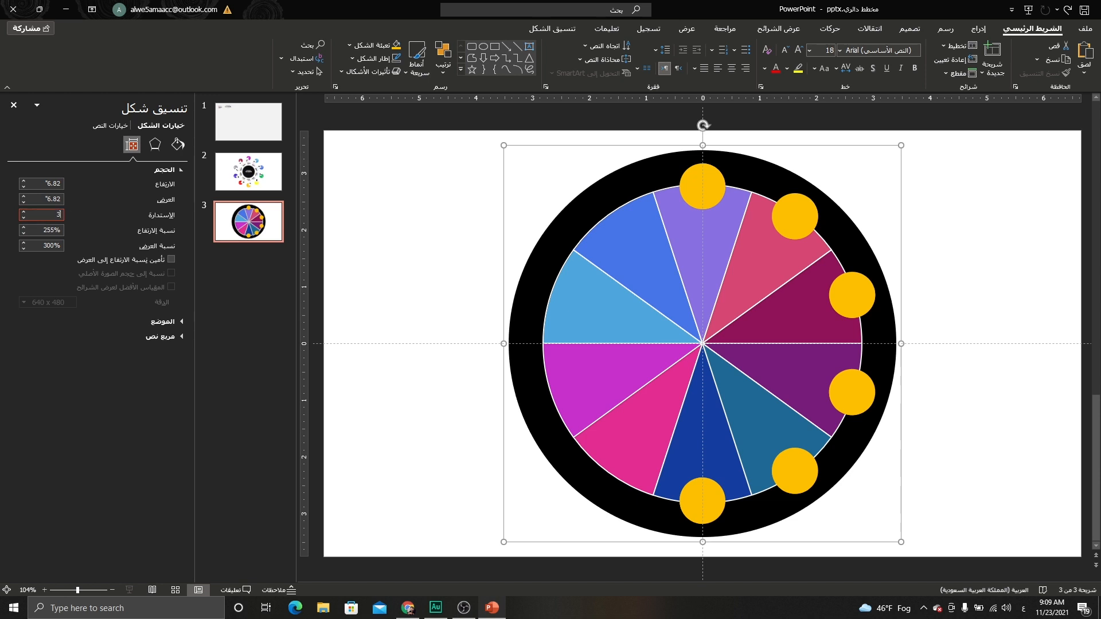
key("Return")
left_click(478, 222)
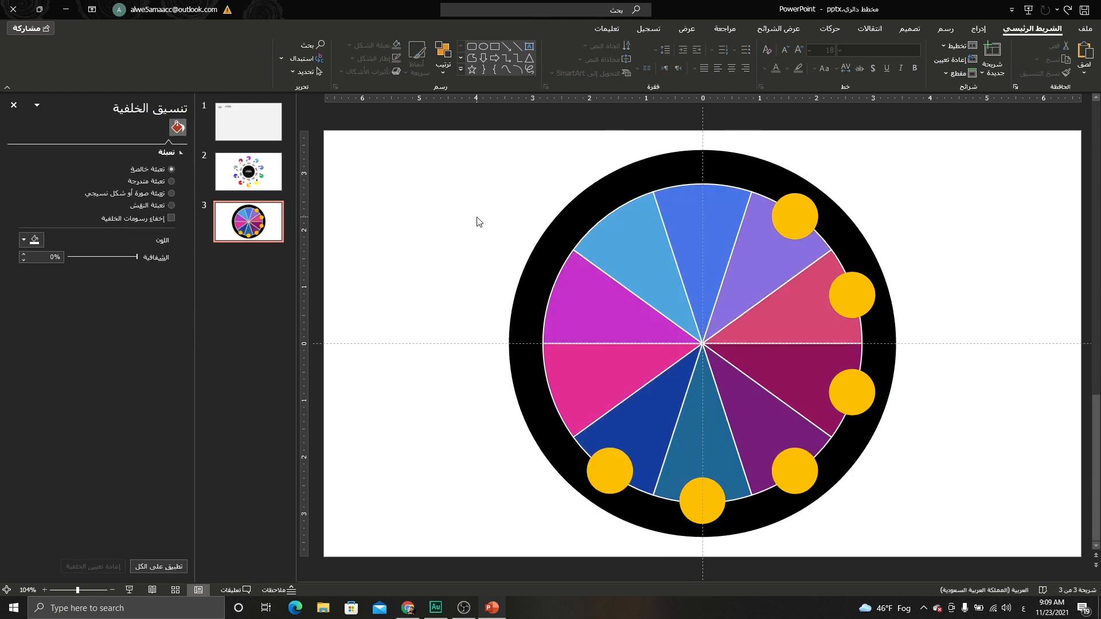
Paste a seventh orange circle on the medium blue slice, group it with the wheel and set the rotation to 36°.
key("ctrl+v")
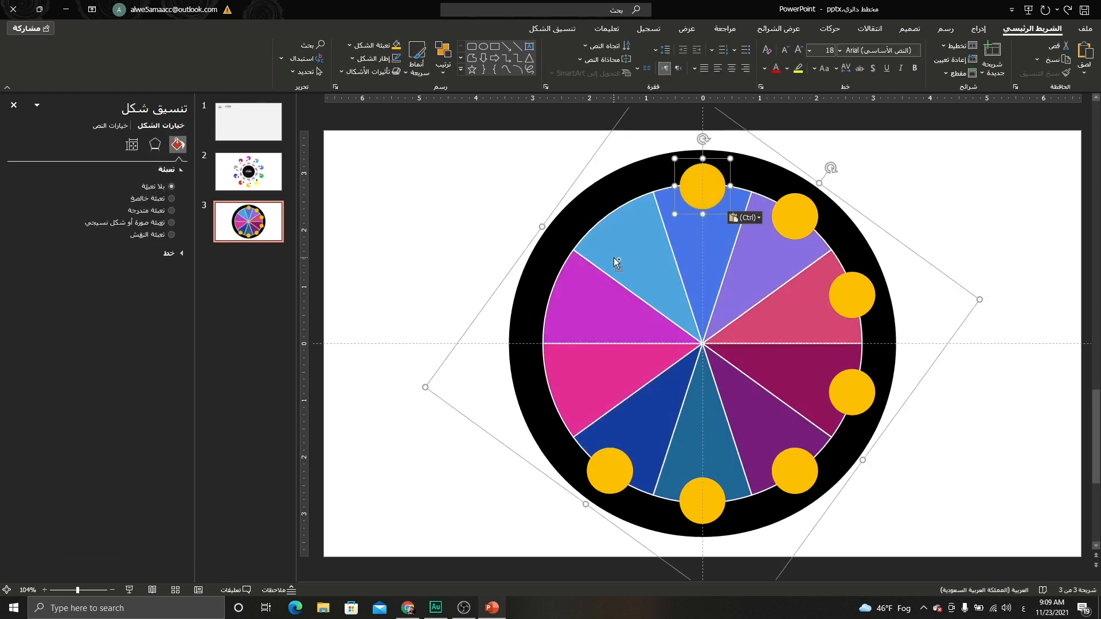
left_click(613, 257)
left_click(130, 150)
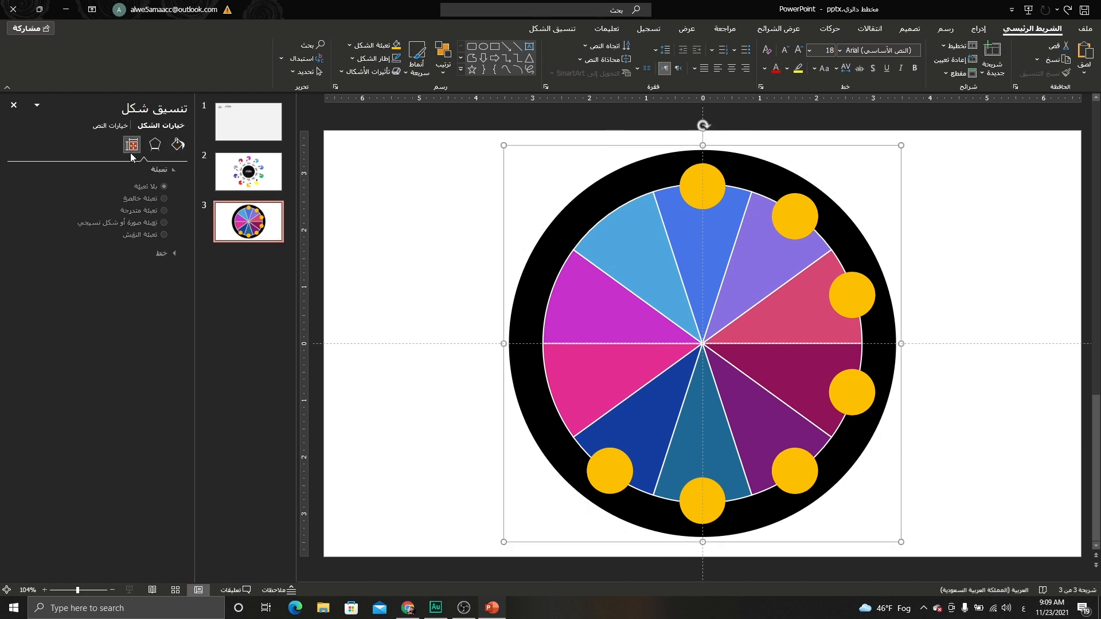
type("3")
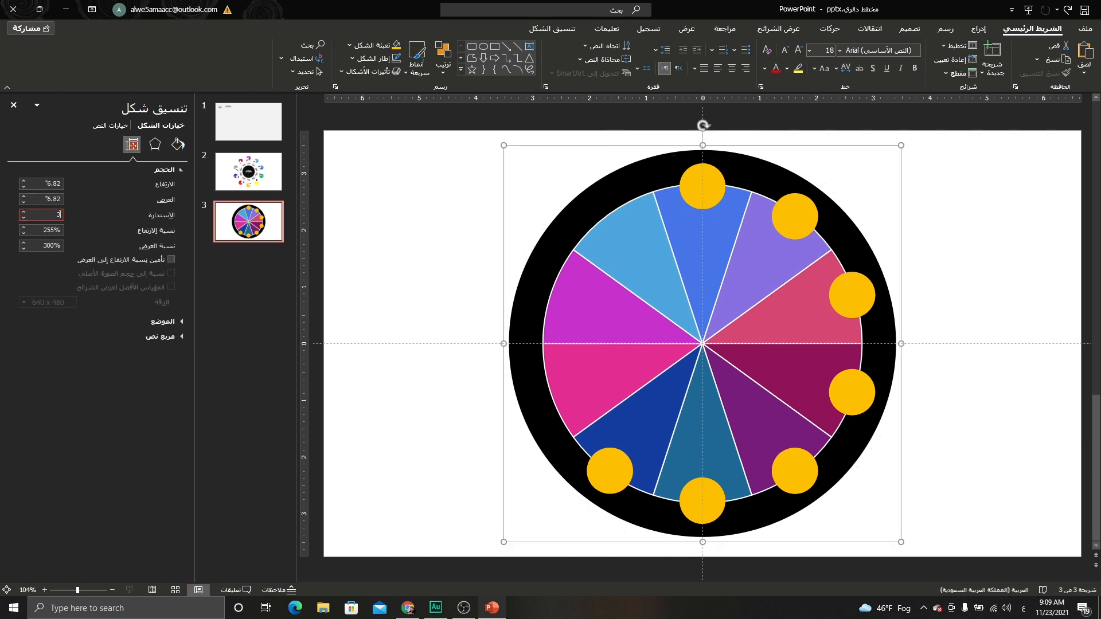
type("0")
key("Return")
left_click(422, 189)
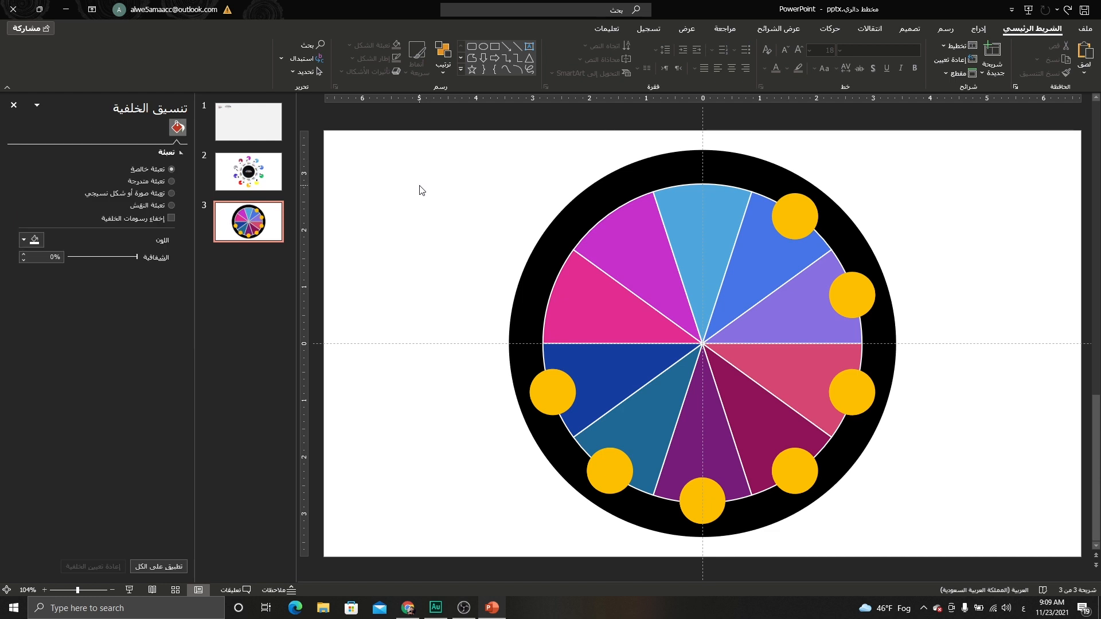
Paste an eighth orange circle on the light blue slice, group it with the wheel and set the rotation to 36°.
key("ctrl+v")
left_click(655, 287, "shift")
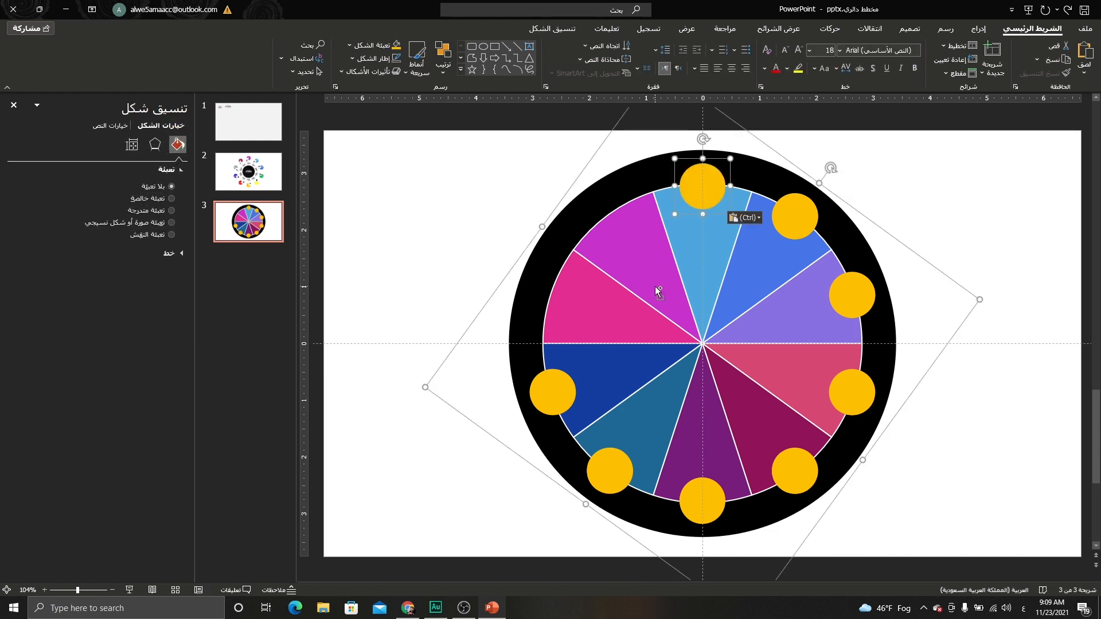
key("ctrl+g")
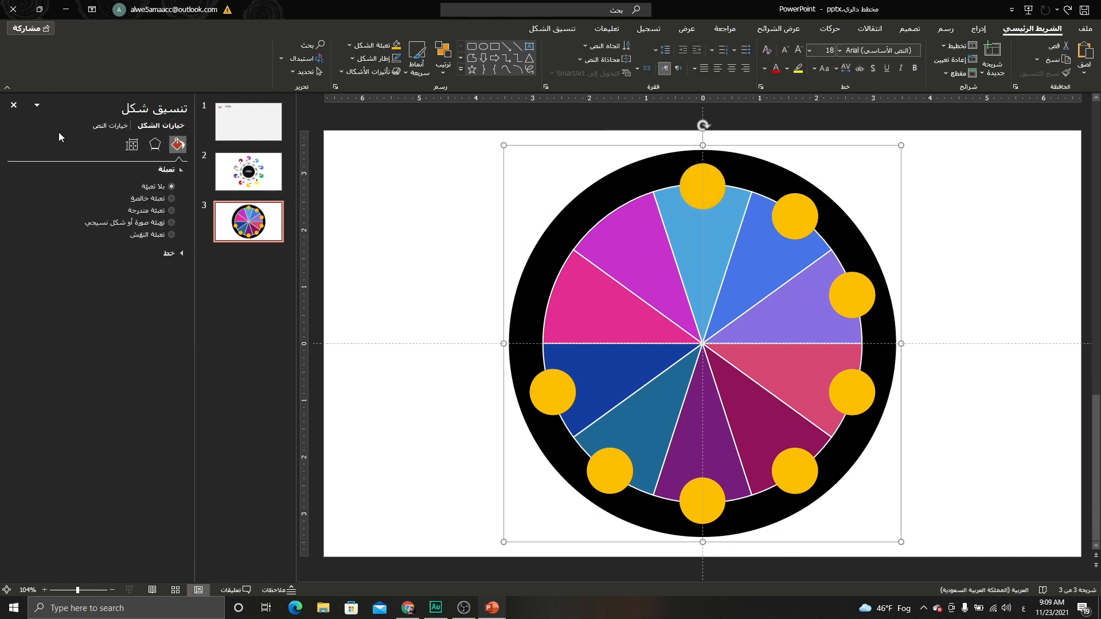
left_click(132, 144)
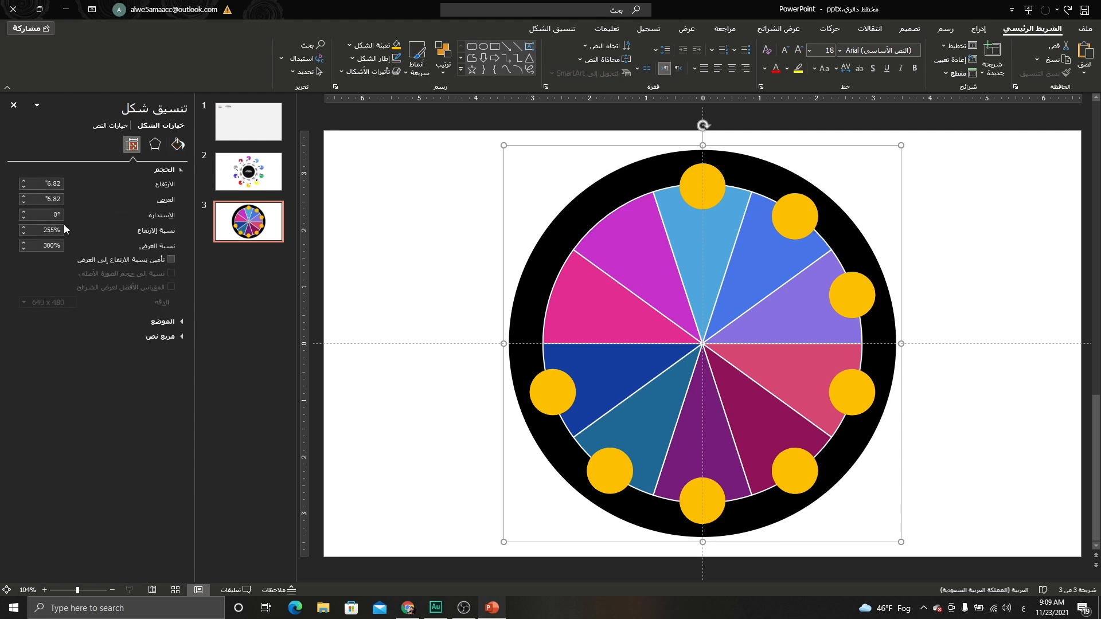
type("36")
key("Return")
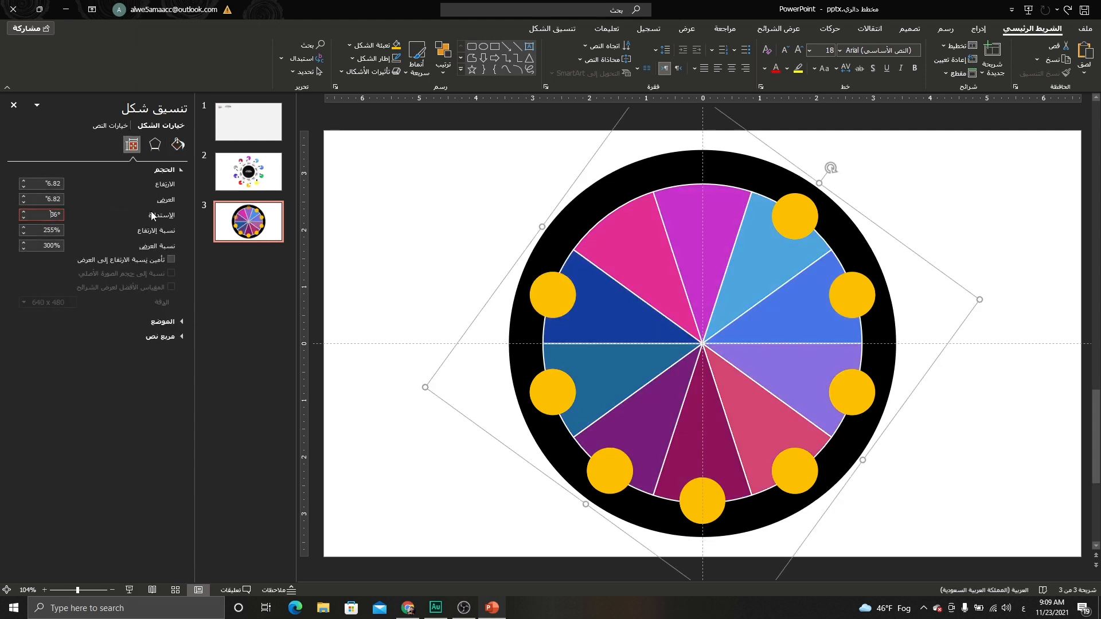
left_click(445, 184)
Paste a ninth orange circle on the magenta slice, group it with the wheel and set the rotation to 36°.
key("ctrl+v")
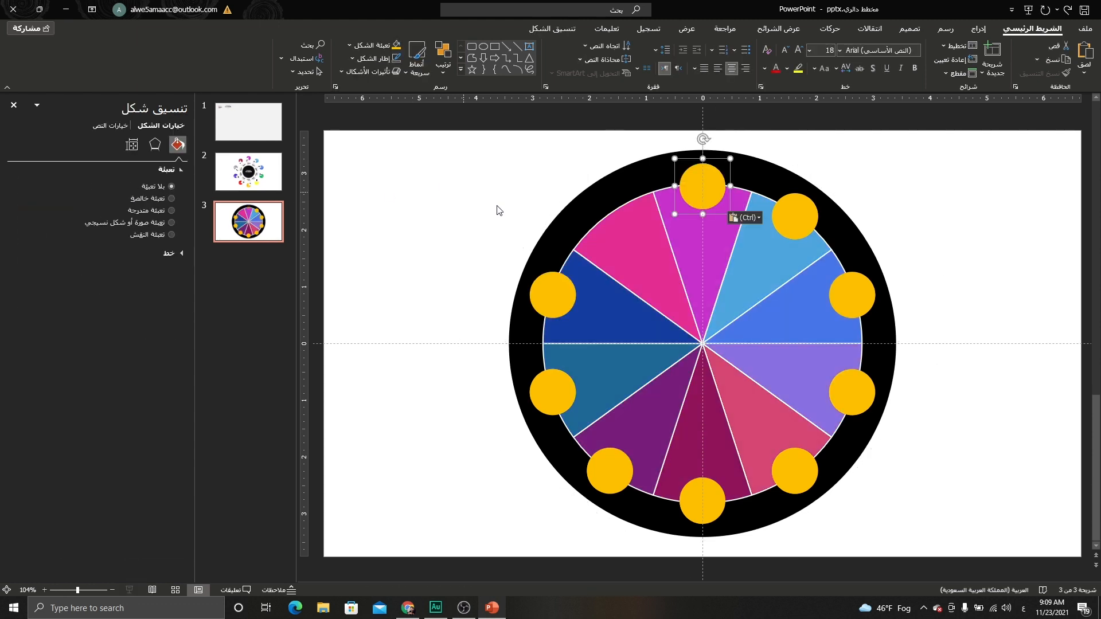
left_click(674, 259, "shift")
key("ctrl+g")
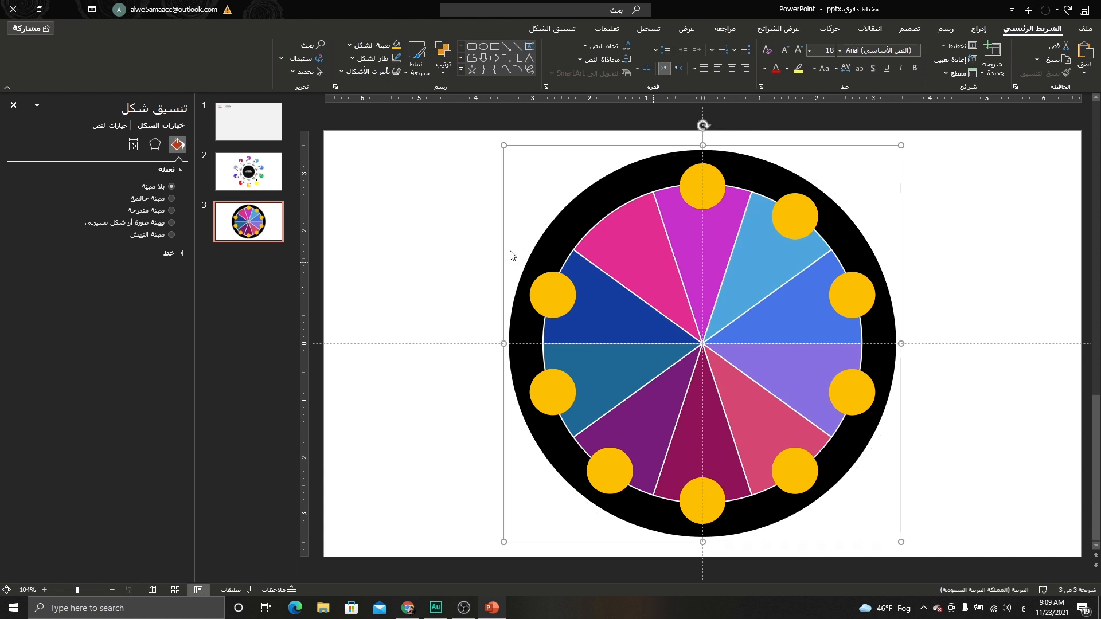
left_click(132, 144)
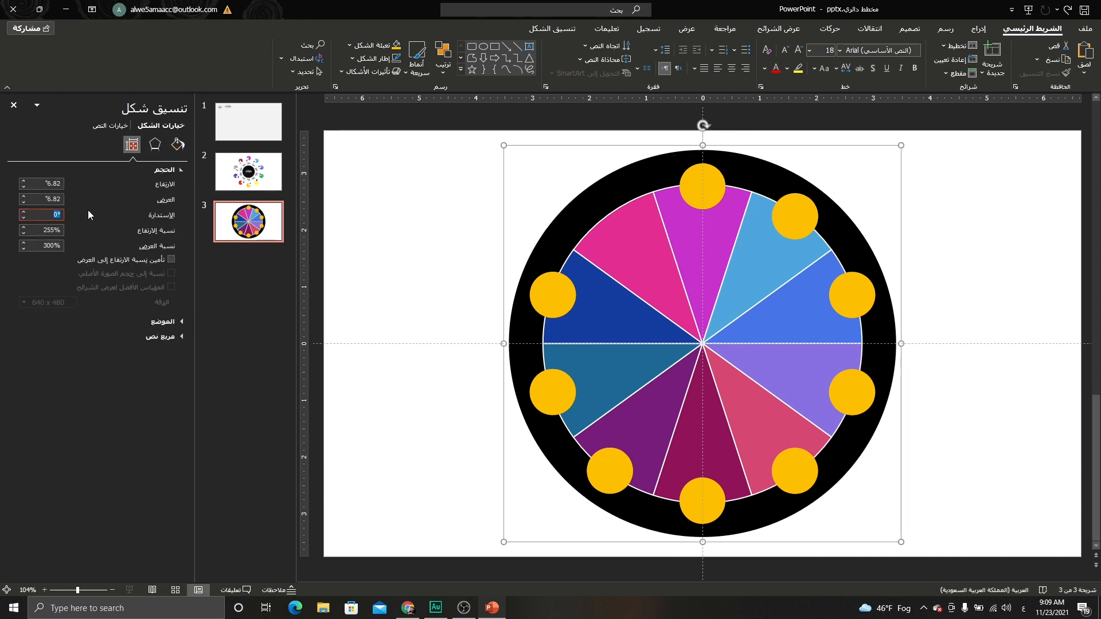
type("36")
key("Return")
left_click(407, 212)
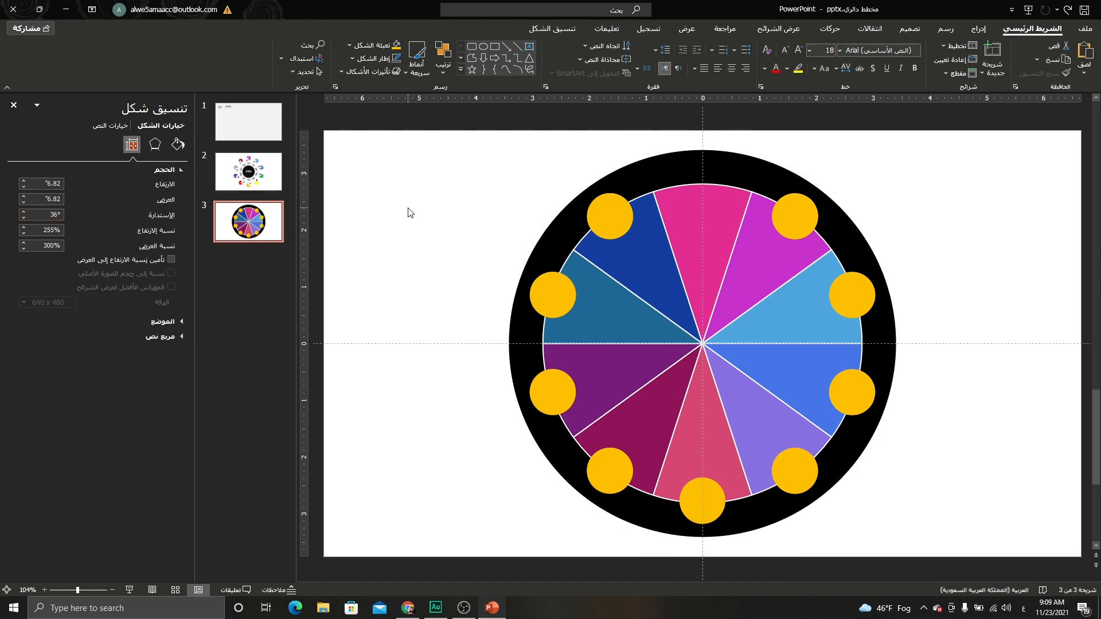
Paste a tenth orange circle on the hot pink slice, group it with the wheel and set the rotation to 36°.
key("ctrl+v")
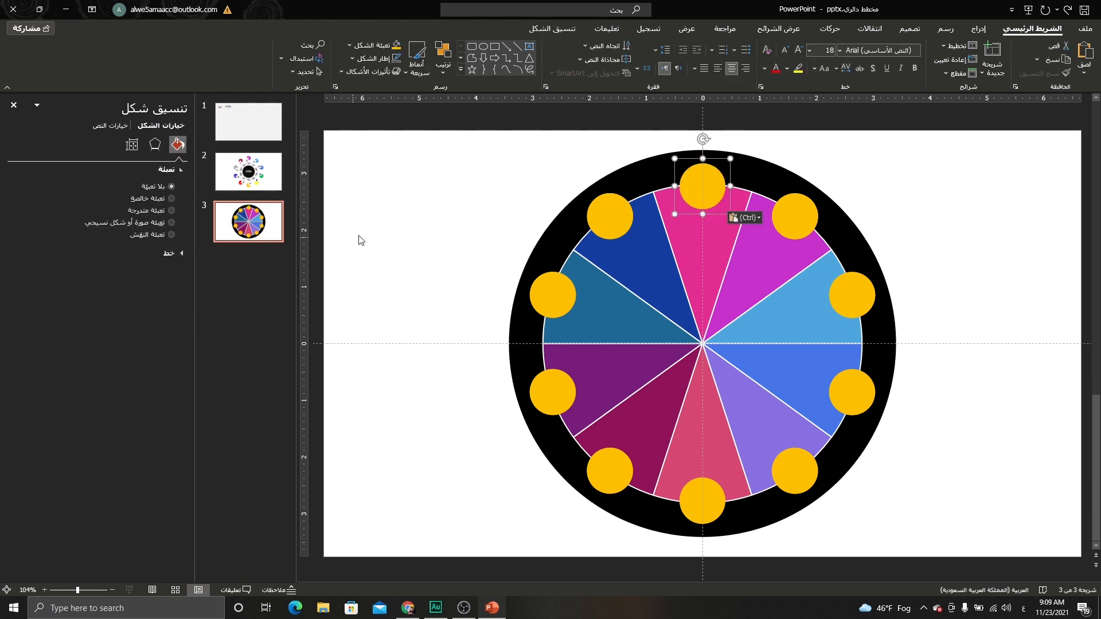
left_click(637, 263, "shift")
key("ctrl+g")
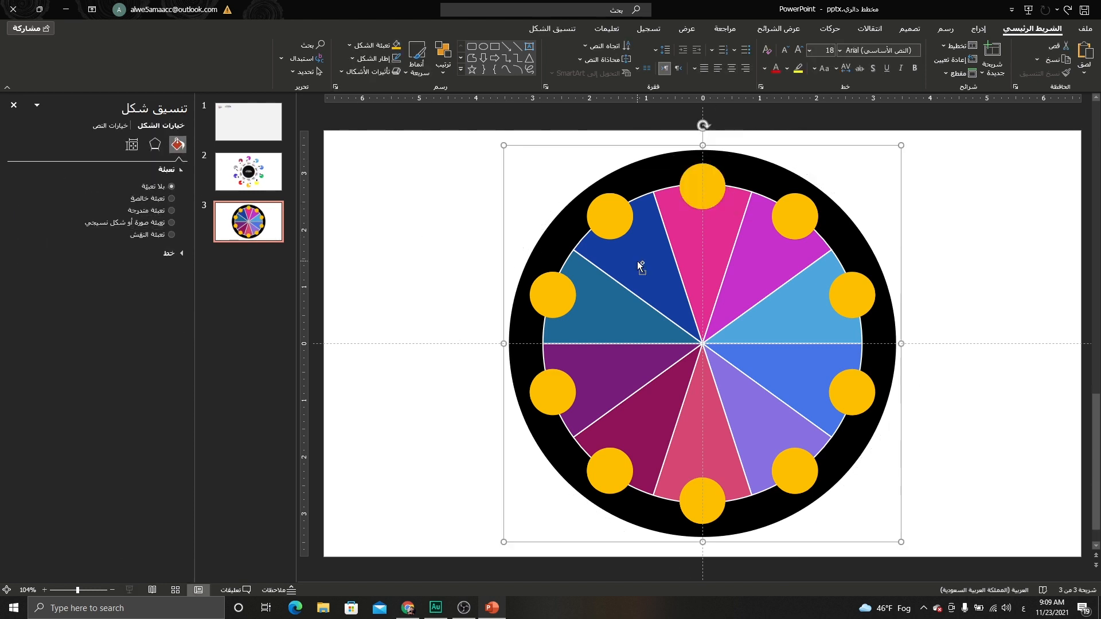
left_click(132, 144)
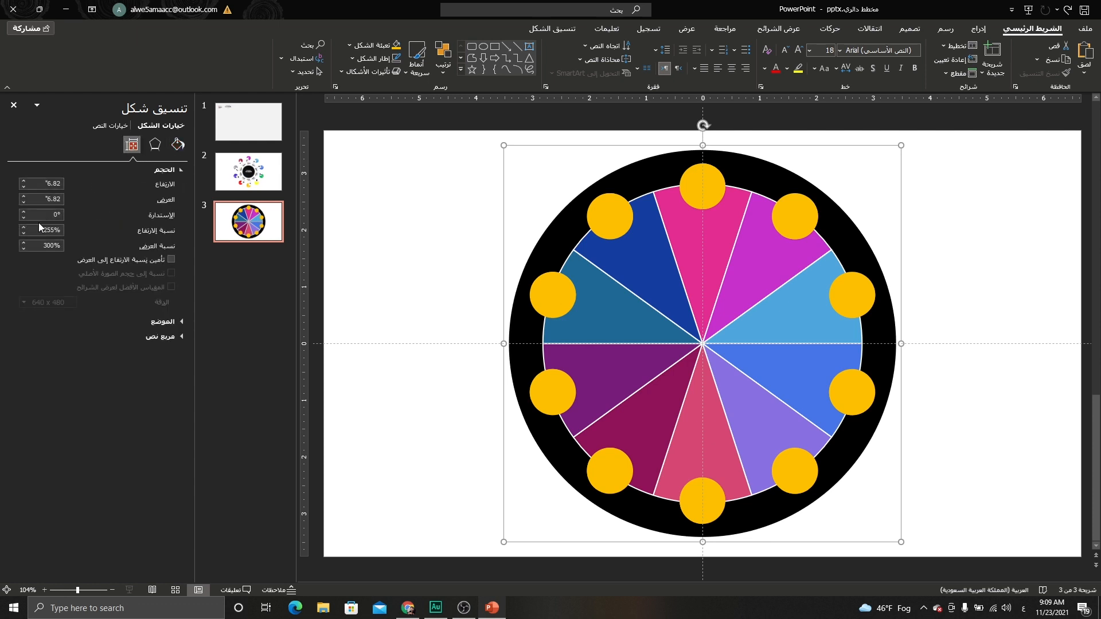
type("36")
key("Return")
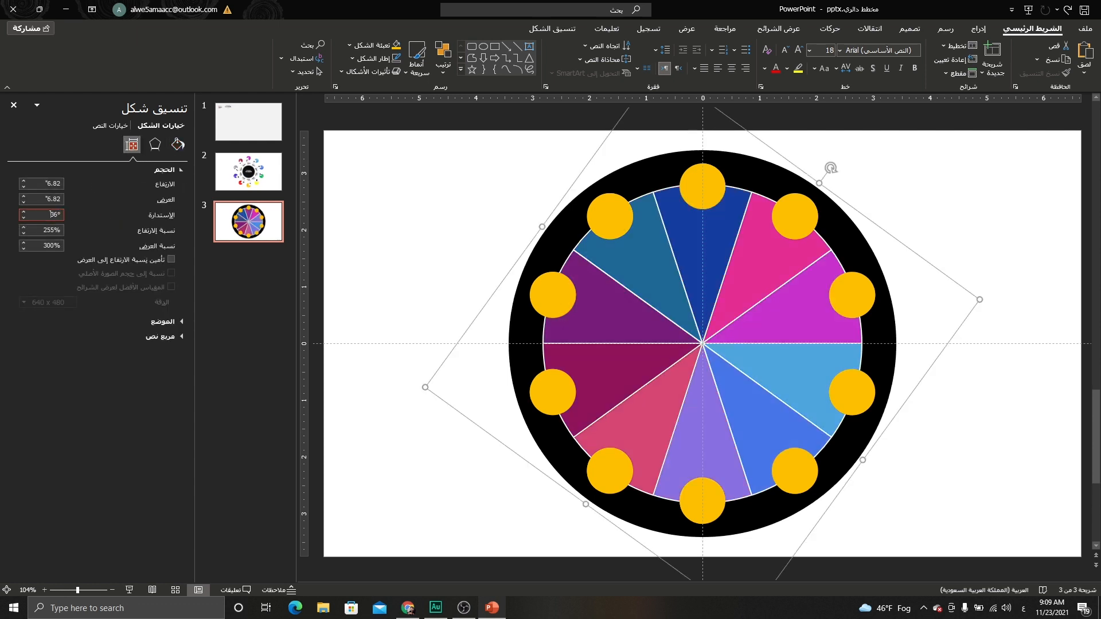
Ungroup the nested wheel into the separate pie, black circle and orange circles.
left_click(14, 106)
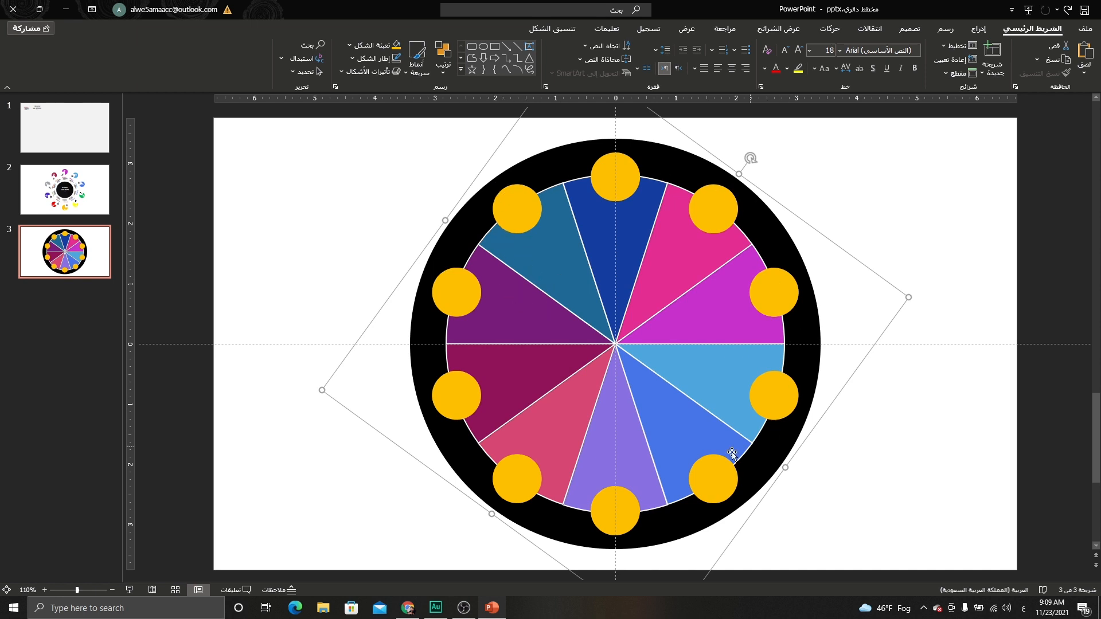
scroll(597, 343, "down", 1)
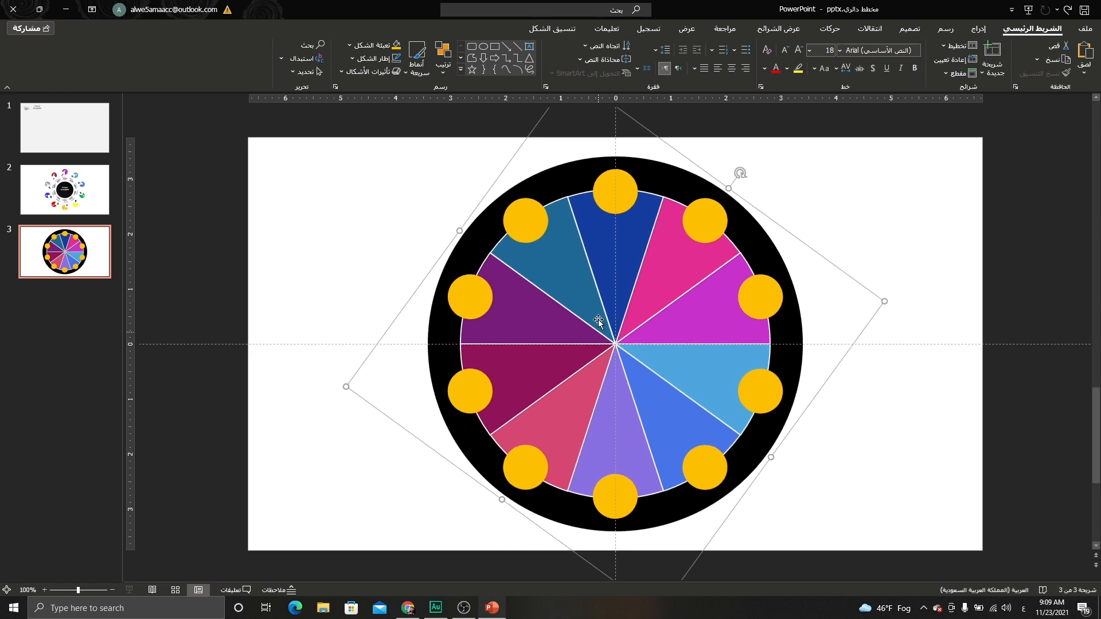
right_click(616, 233)
mouse_move(587, 309)
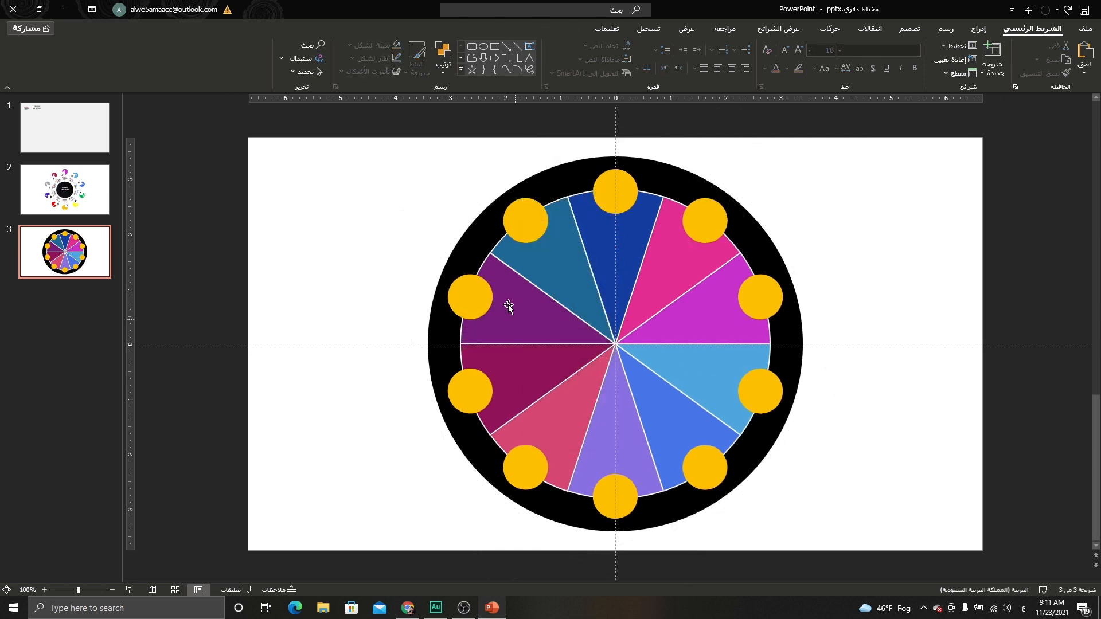
Send all ten orange circles together with the large black circle to the back, behind the pie slices.
left_click(599, 198)
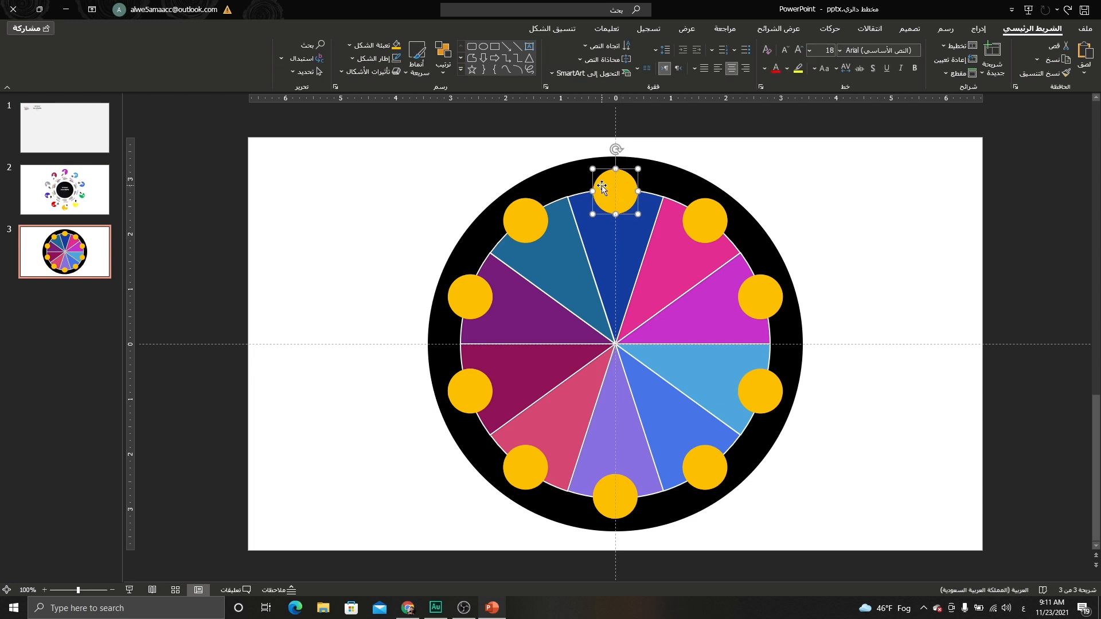
left_click(702, 205, "shift")
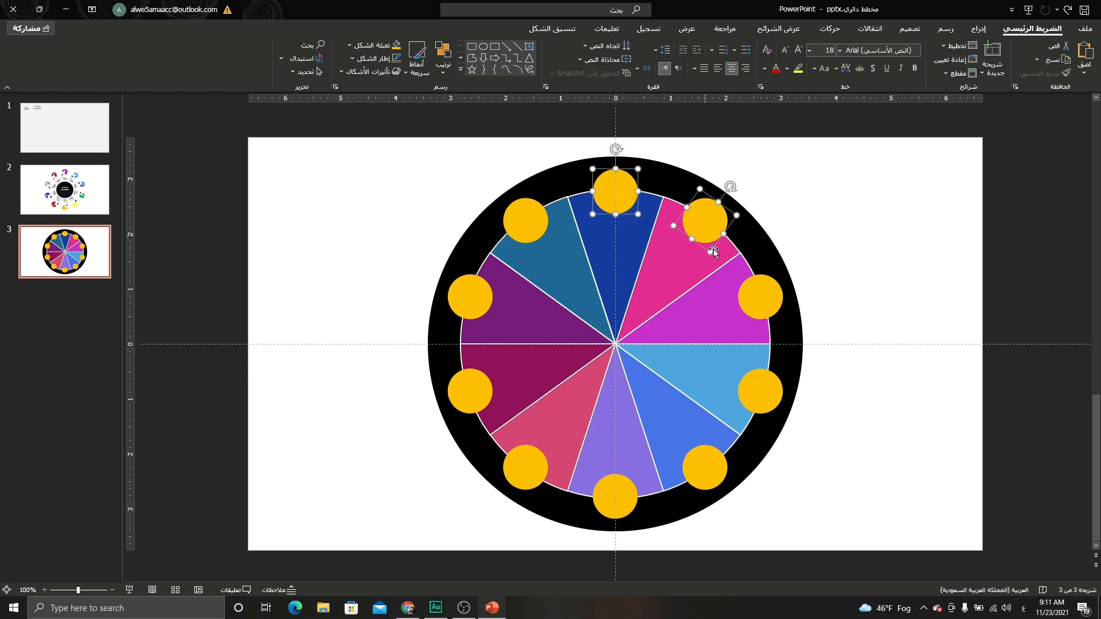
left_click(751, 285, "shift")
left_click(758, 377, "shift")
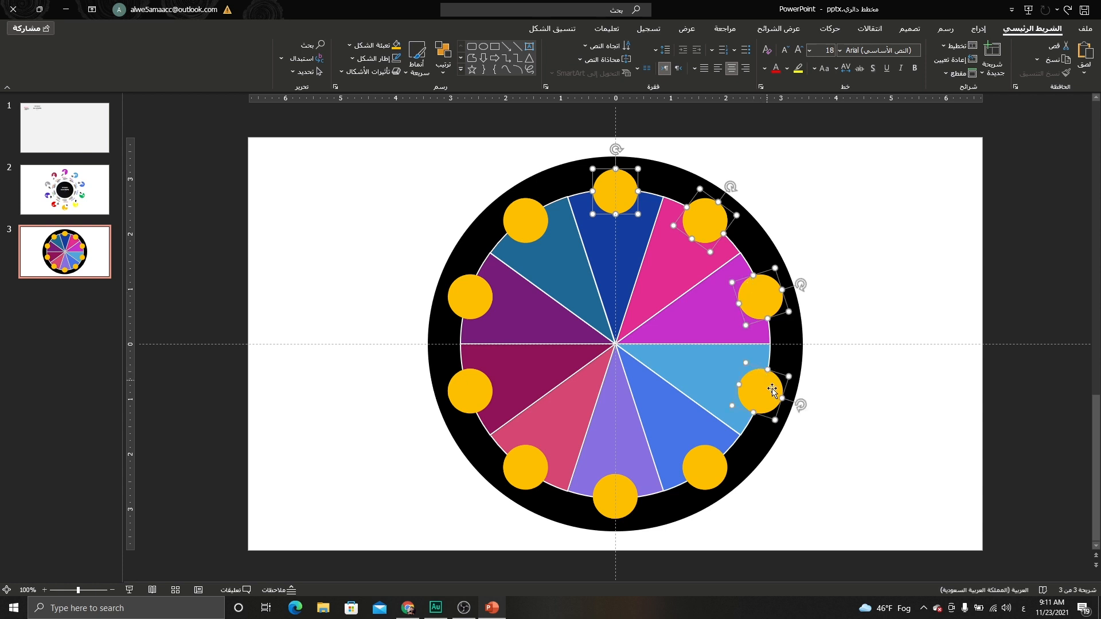
left_click(721, 454, "shift")
left_click(596, 496, "shift")
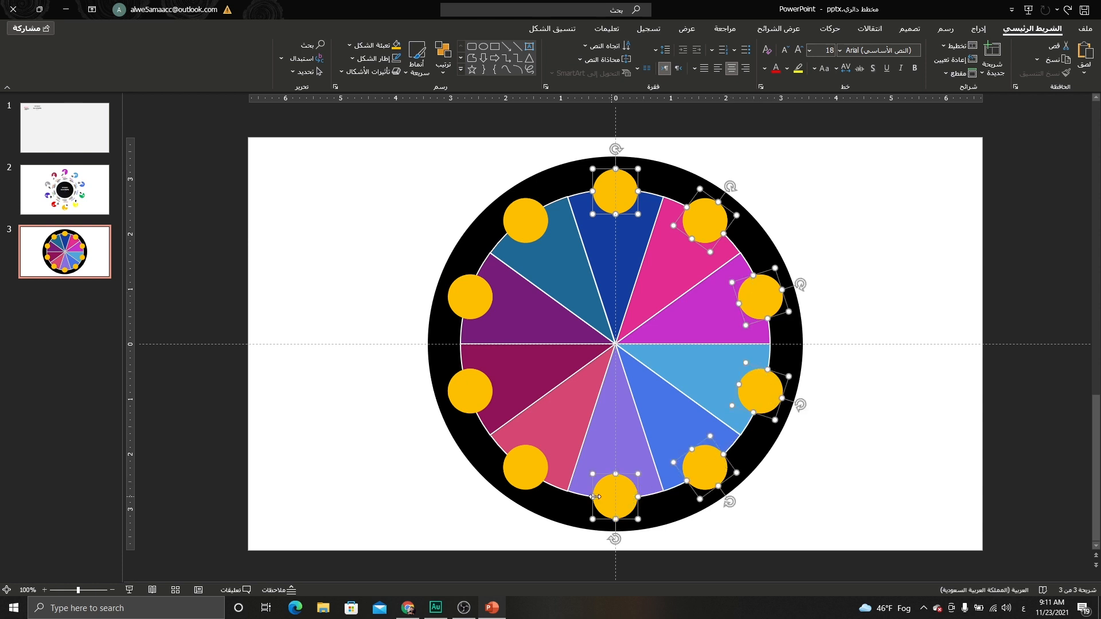
left_click(523, 483, "shift")
left_click(465, 410, "shift")
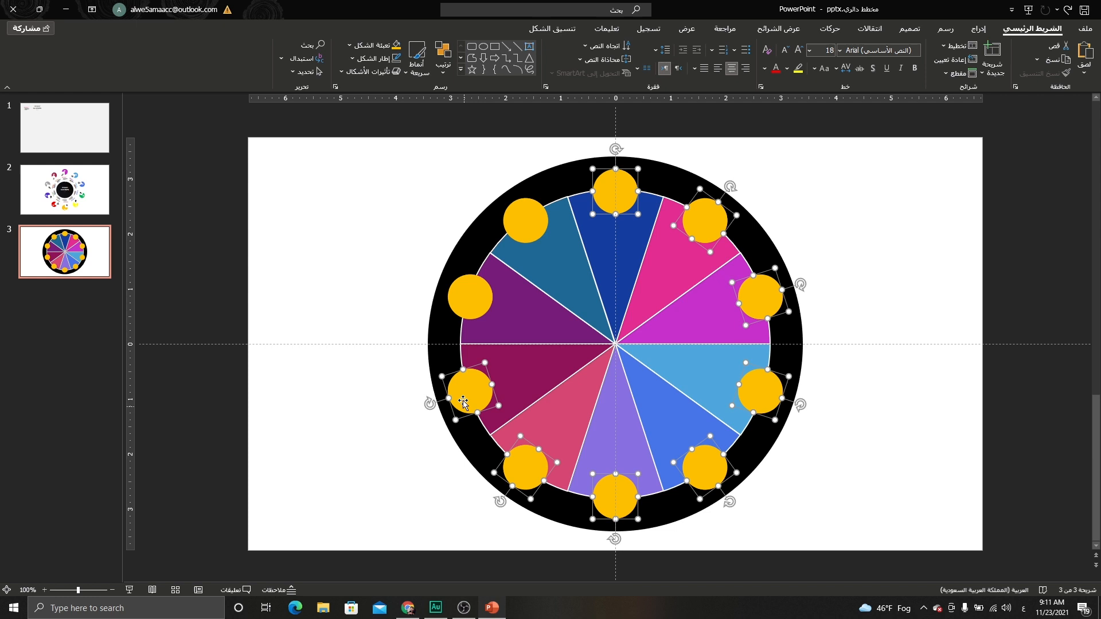
left_click(470, 310, "shift")
left_click(523, 236, "shift")
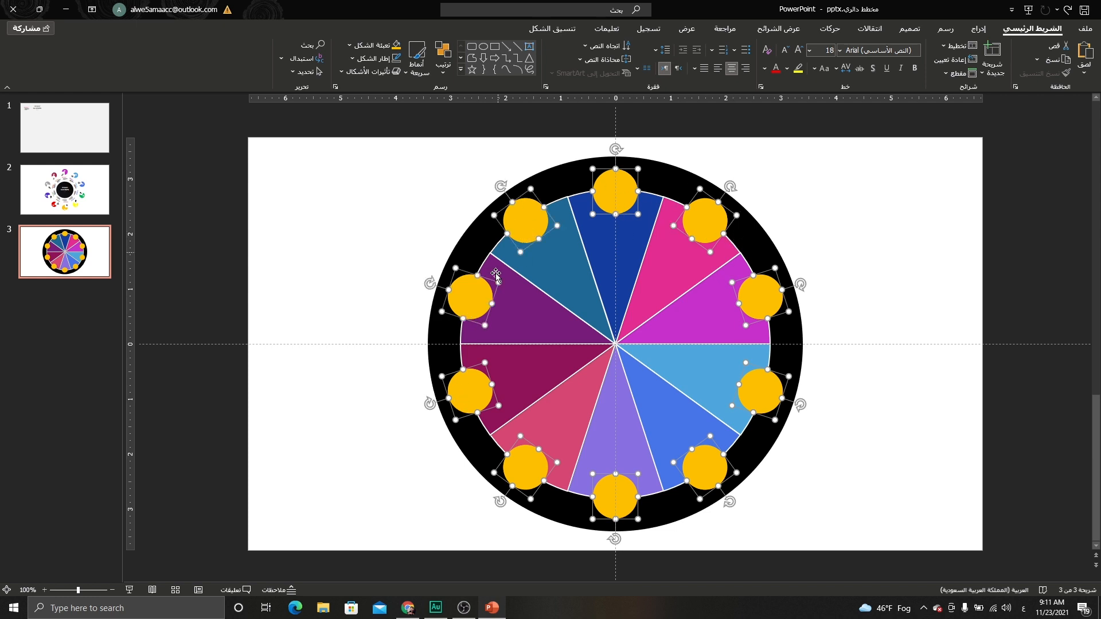
left_click(470, 240, "shift")
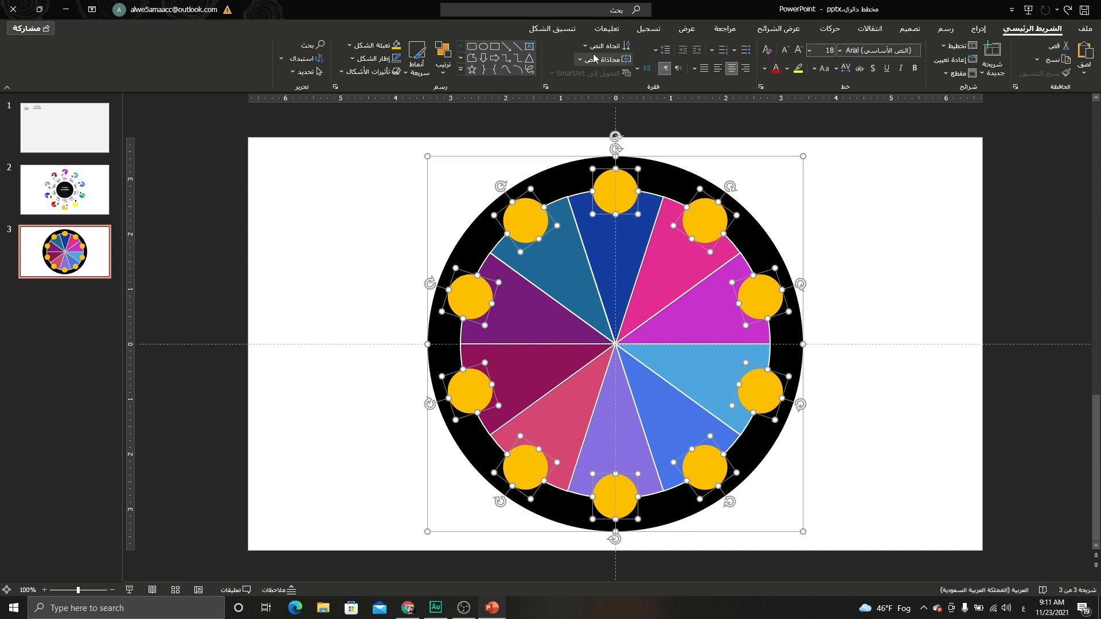
left_click(560, 31)
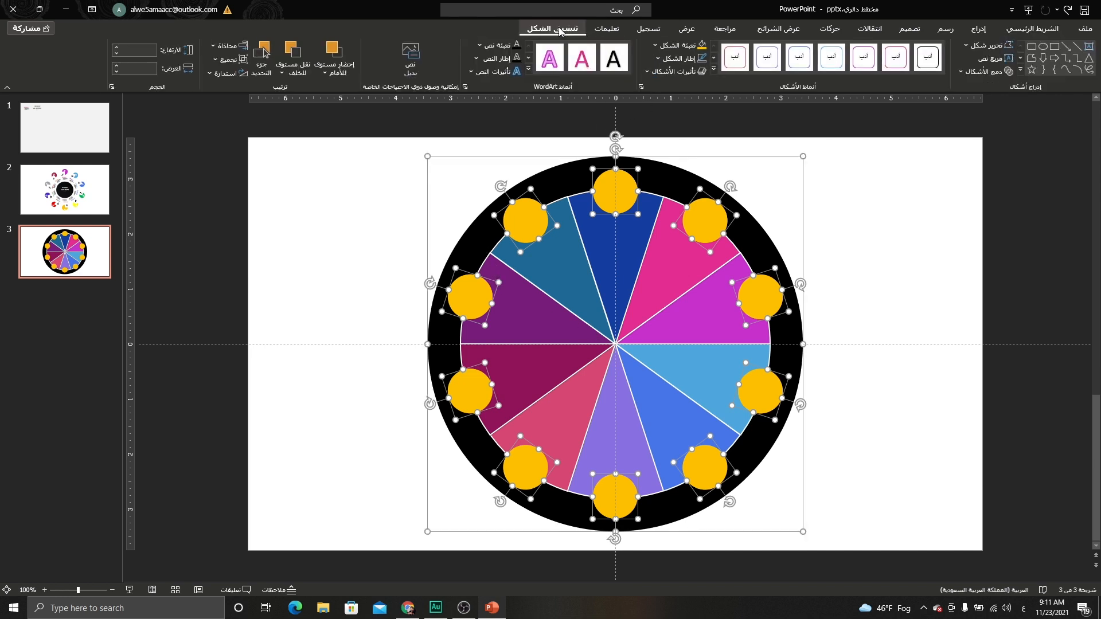
left_click(293, 69)
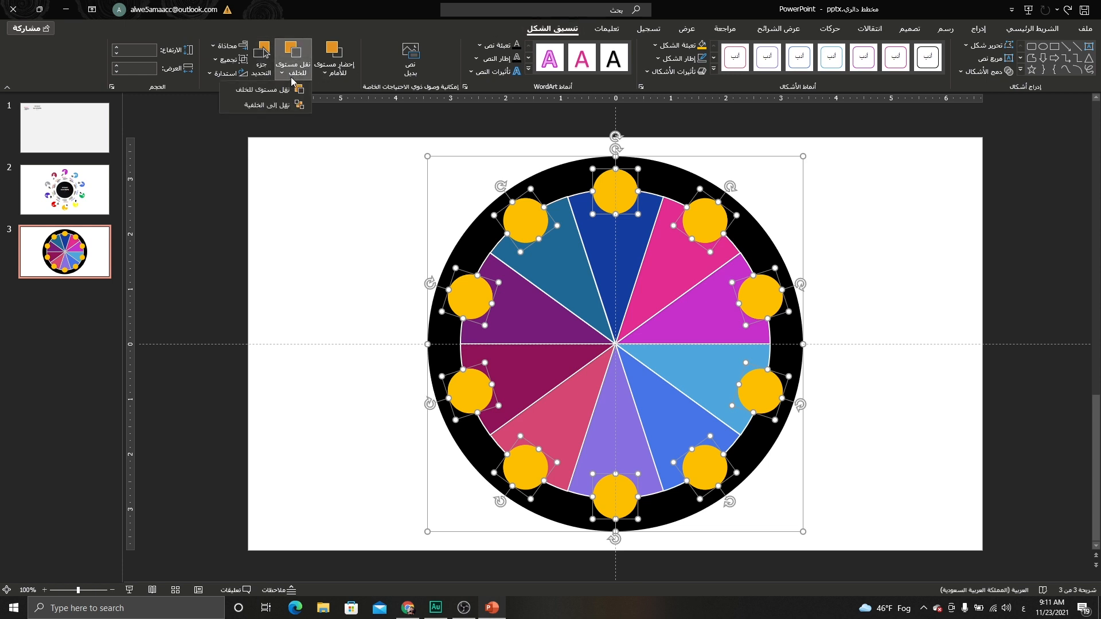
left_click(284, 107)
left_click(378, 202)
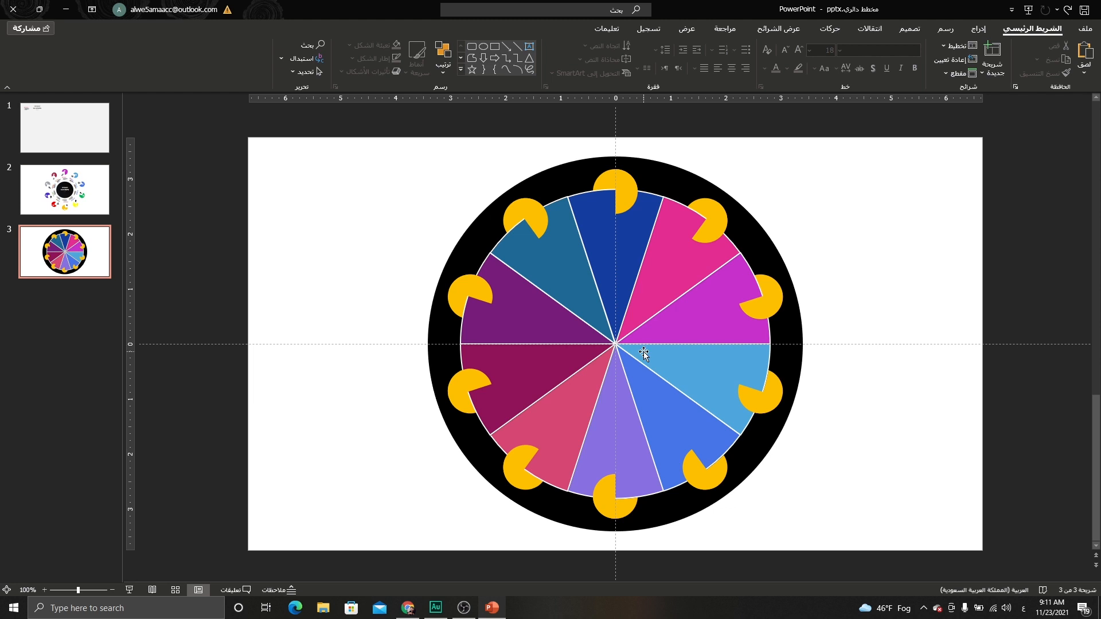
Select all ten slices inside the pie group and remove their outlines.
left_click(588, 261)
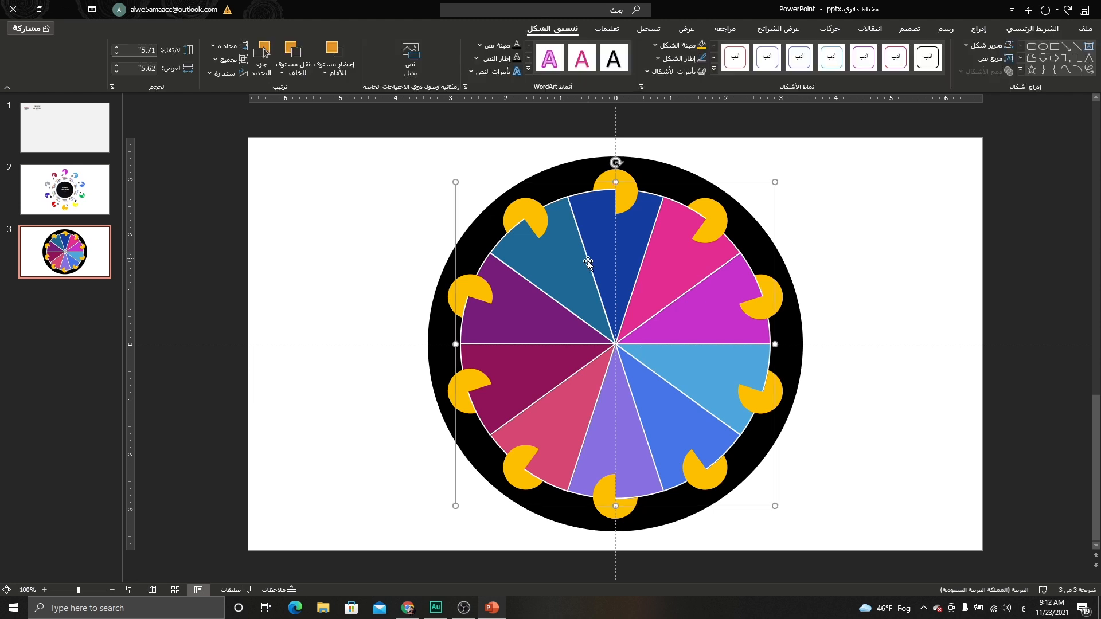
left_click(548, 274)
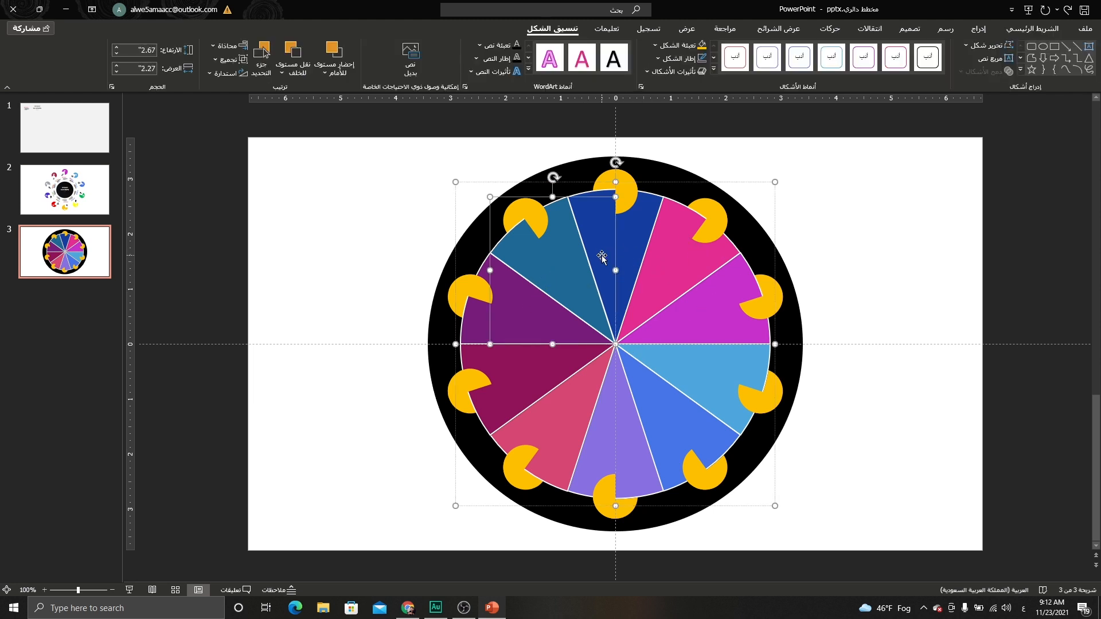
left_click(636, 258, "shift")
left_click(688, 240, "shift")
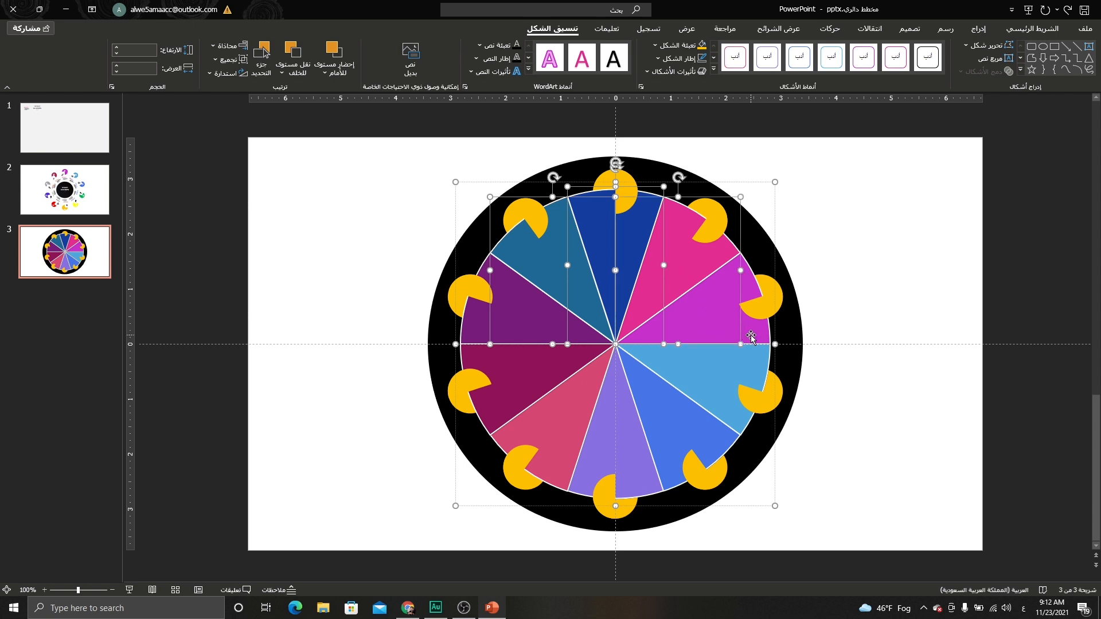
left_click(745, 334, "shift")
left_click(716, 380, "shift")
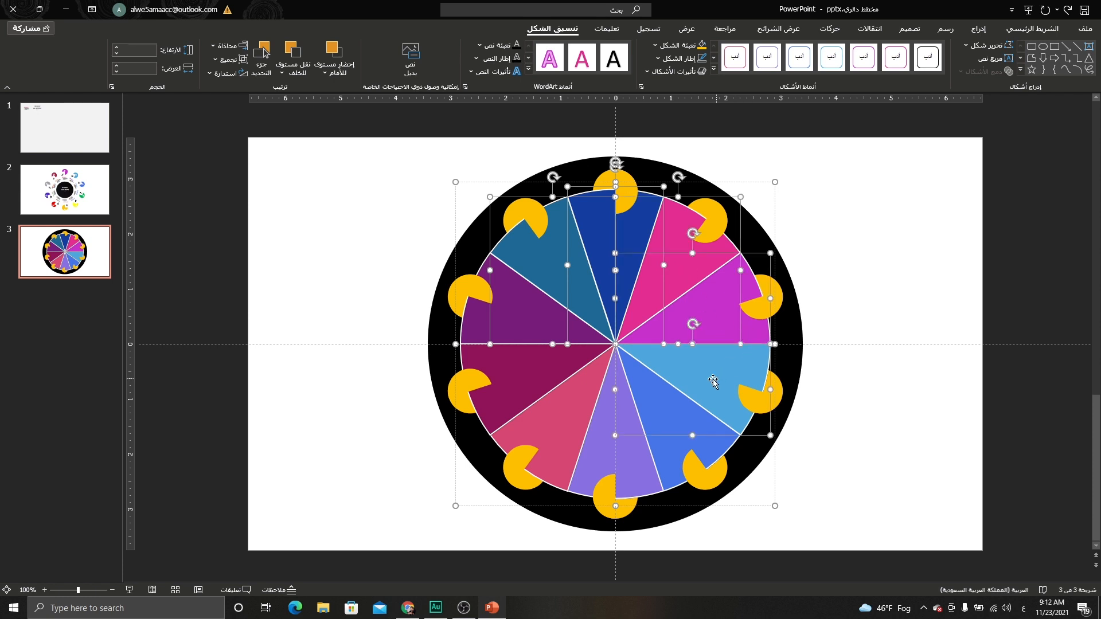
left_click(663, 459, "shift")
left_click(605, 456, "shift")
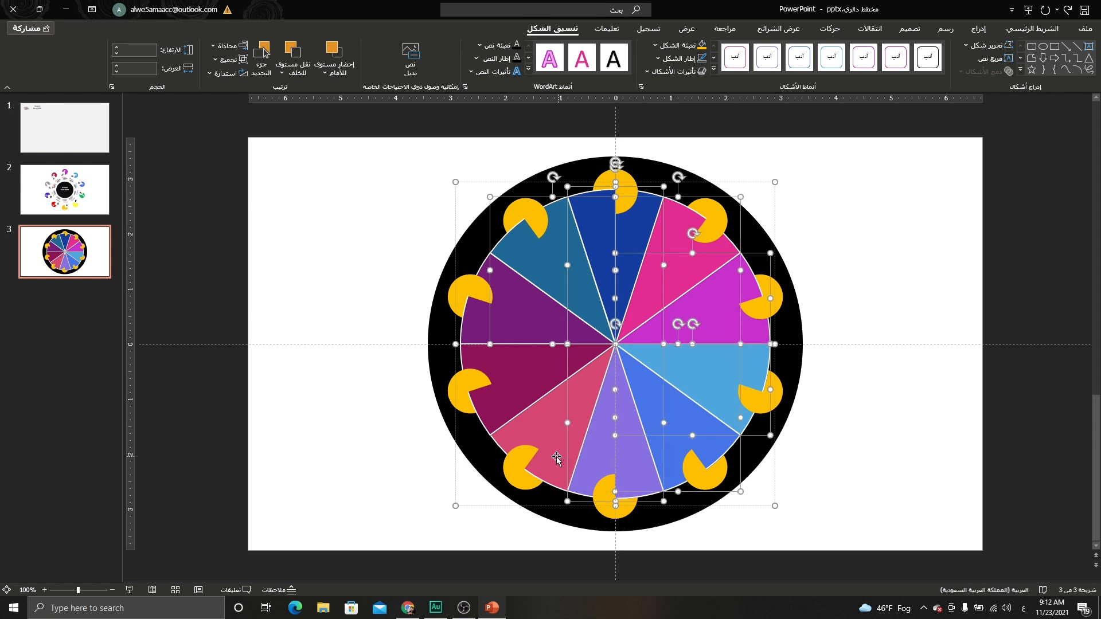
left_click(543, 437, "shift")
left_click(510, 387, "shift")
left_click(517, 310, "shift")
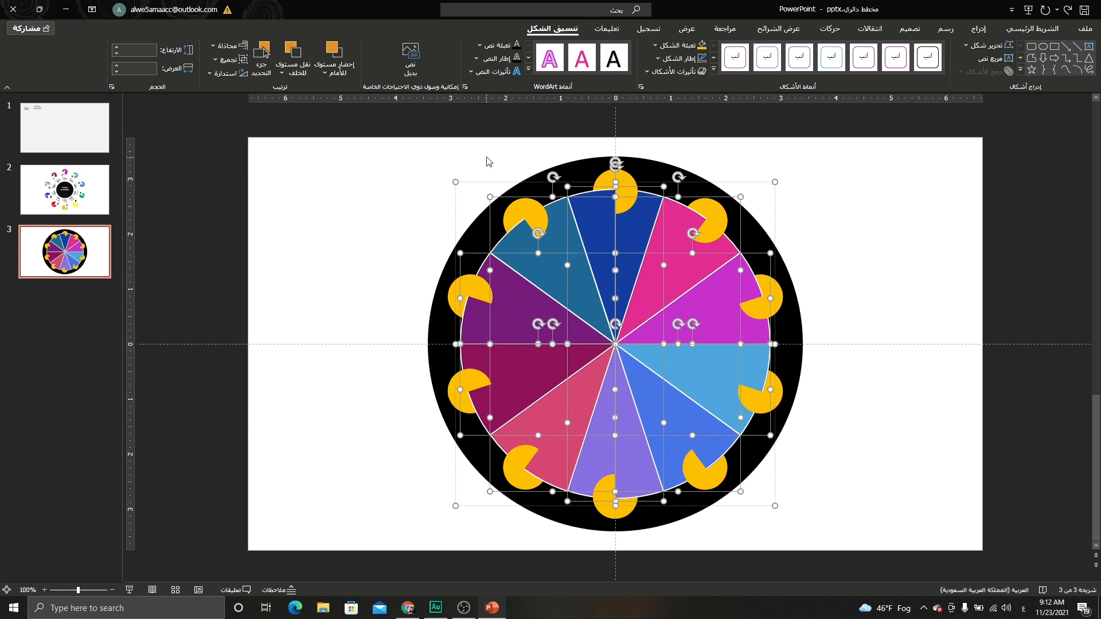
left_click(678, 58)
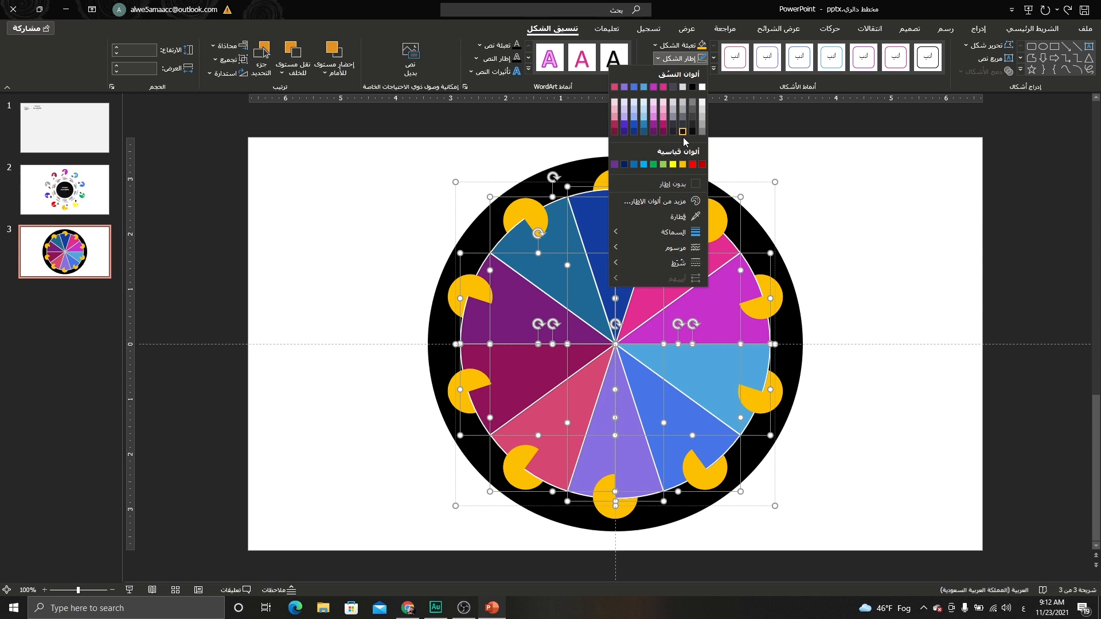
left_click(674, 184)
Fill the ten selected pie slices with white.
left_click(681, 45)
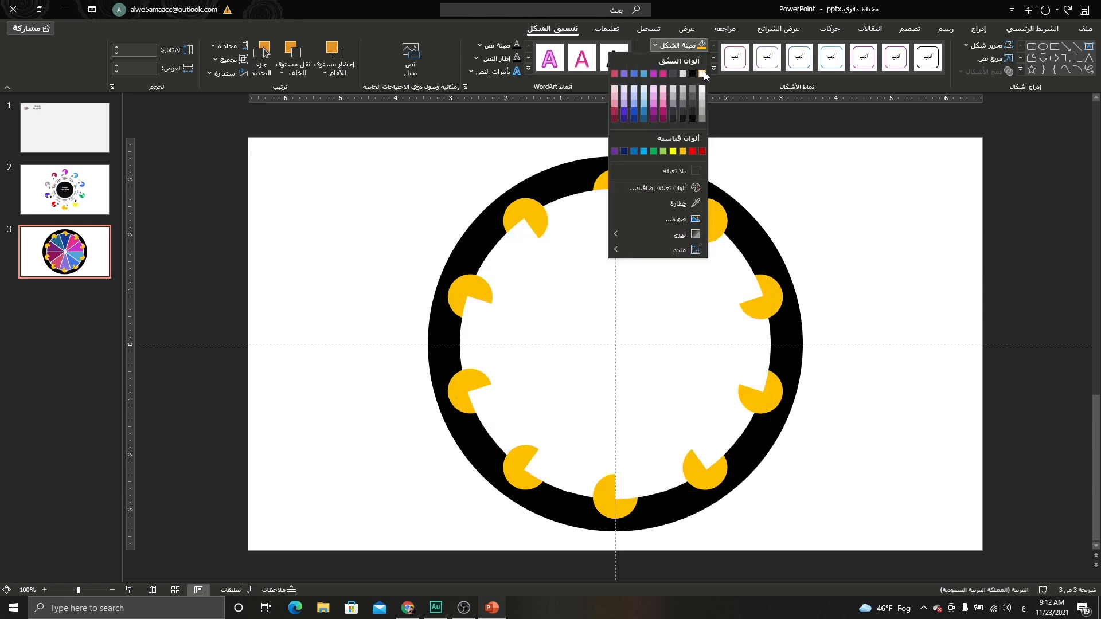
left_click(703, 74)
left_click(802, 165)
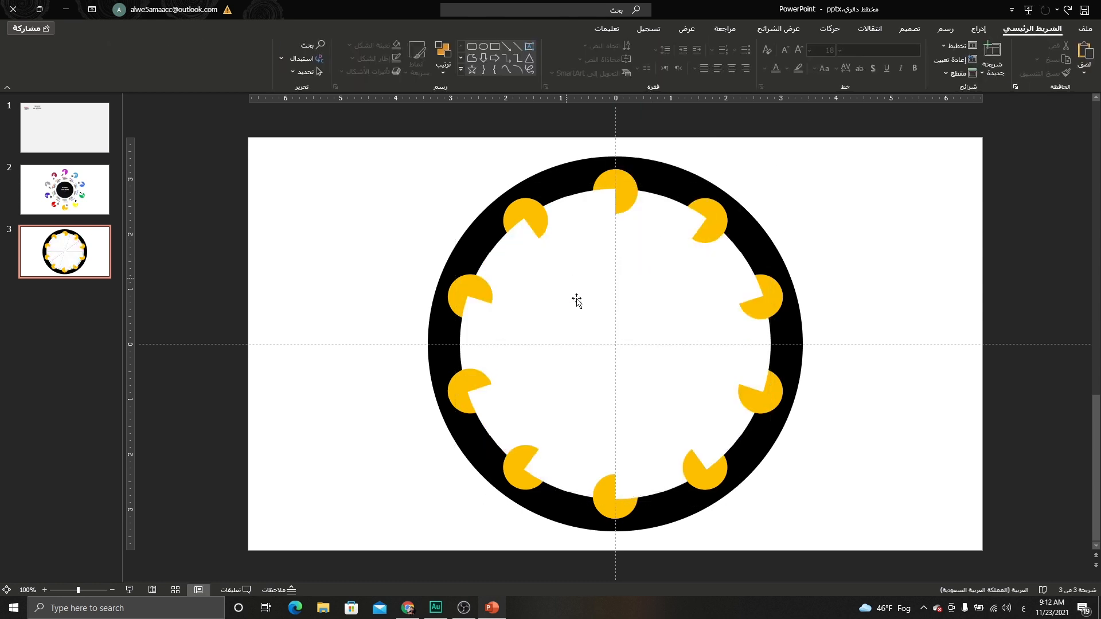
Open the effects settings for the top pie slice and apply the inner top-right shadow preset to it.
left_click(631, 226)
left_click(632, 227)
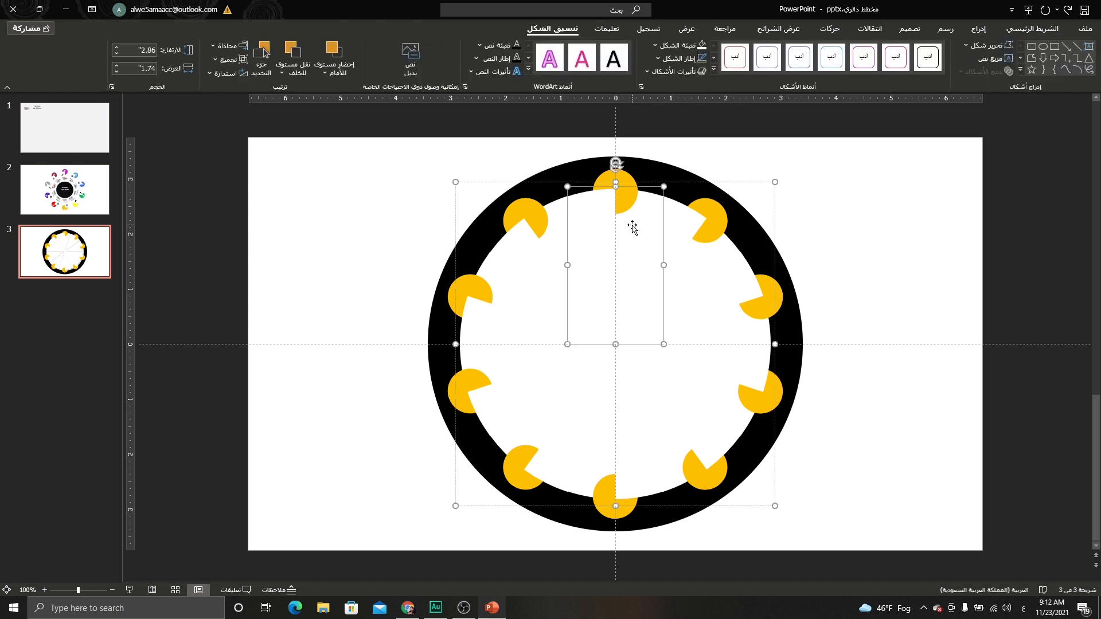
right_click(638, 229)
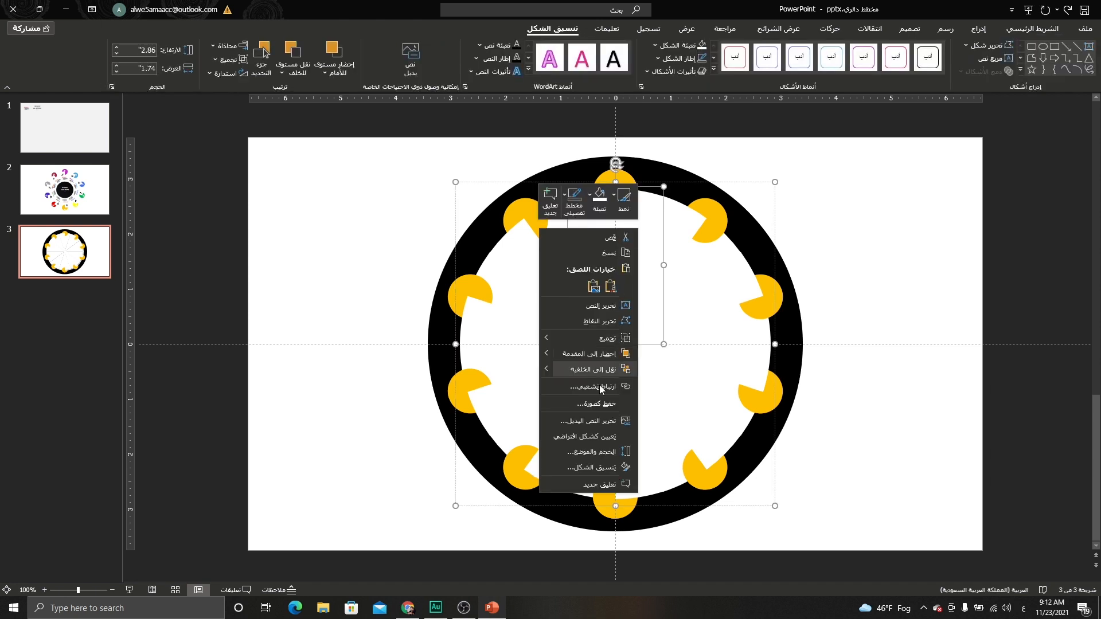
left_click(587, 465)
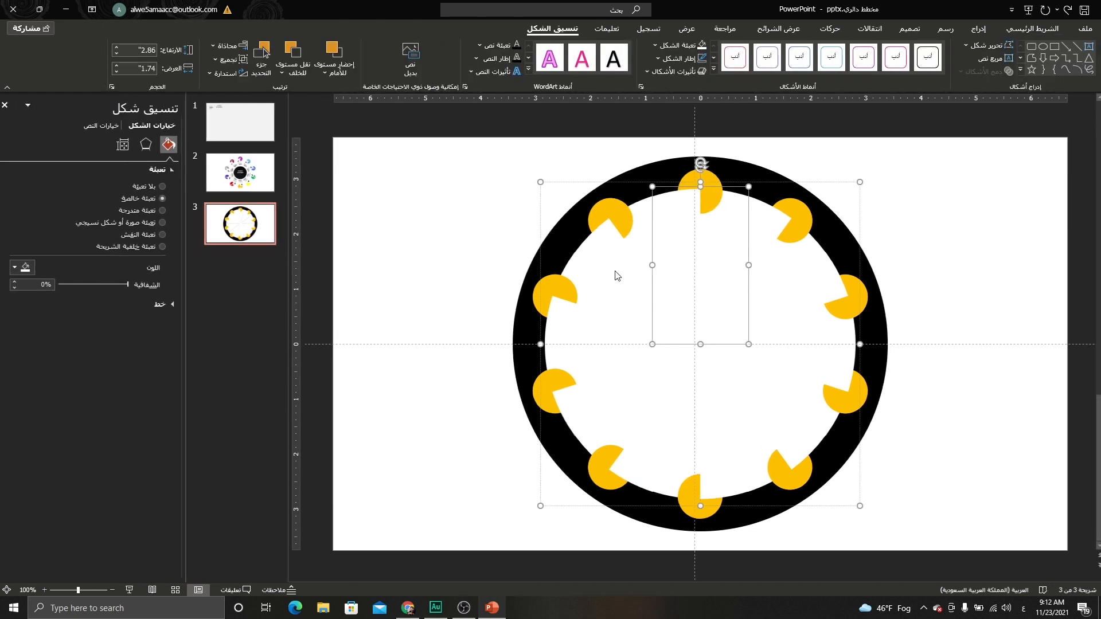
left_click(154, 146)
left_click(167, 169)
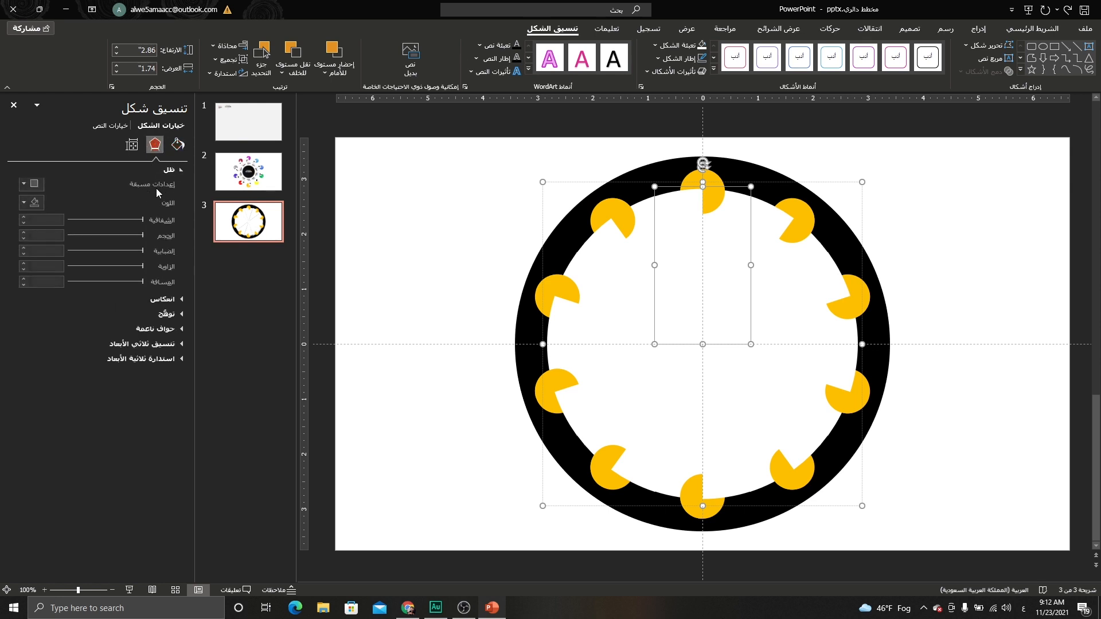
left_click(27, 186)
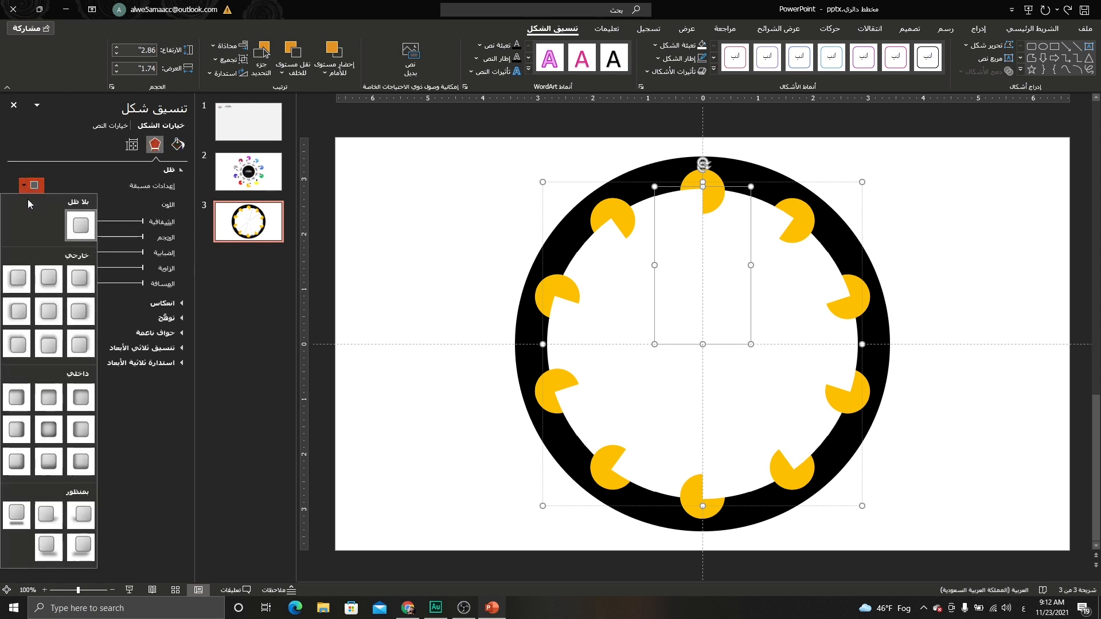
left_click(16, 398)
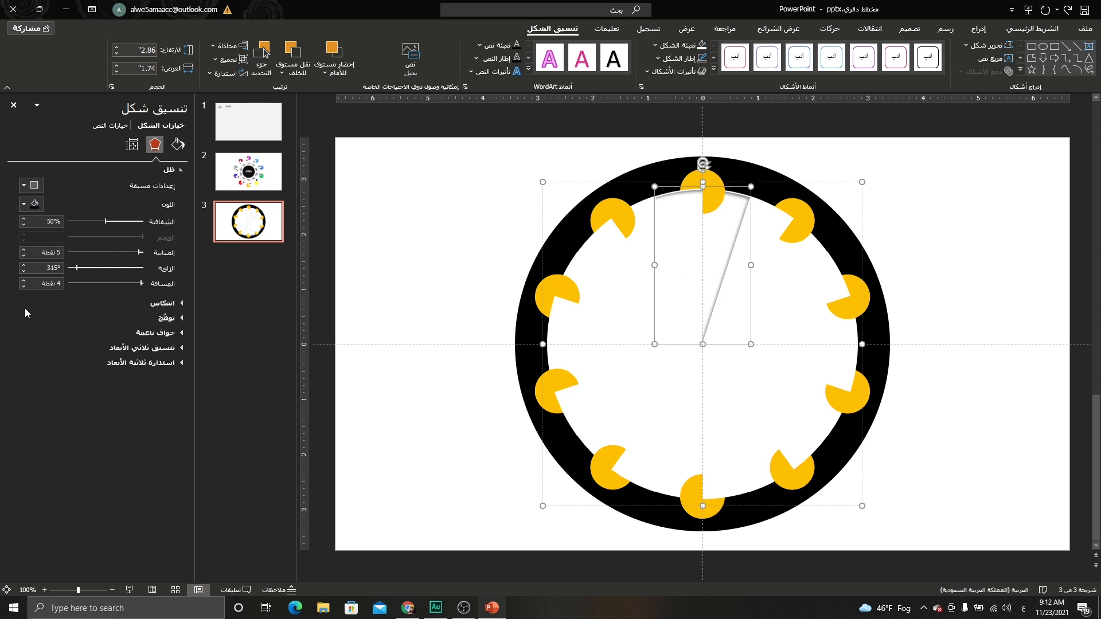
Change the top slice's shadow to the inner right preset and set its transparency to 75%.
left_click(24, 185)
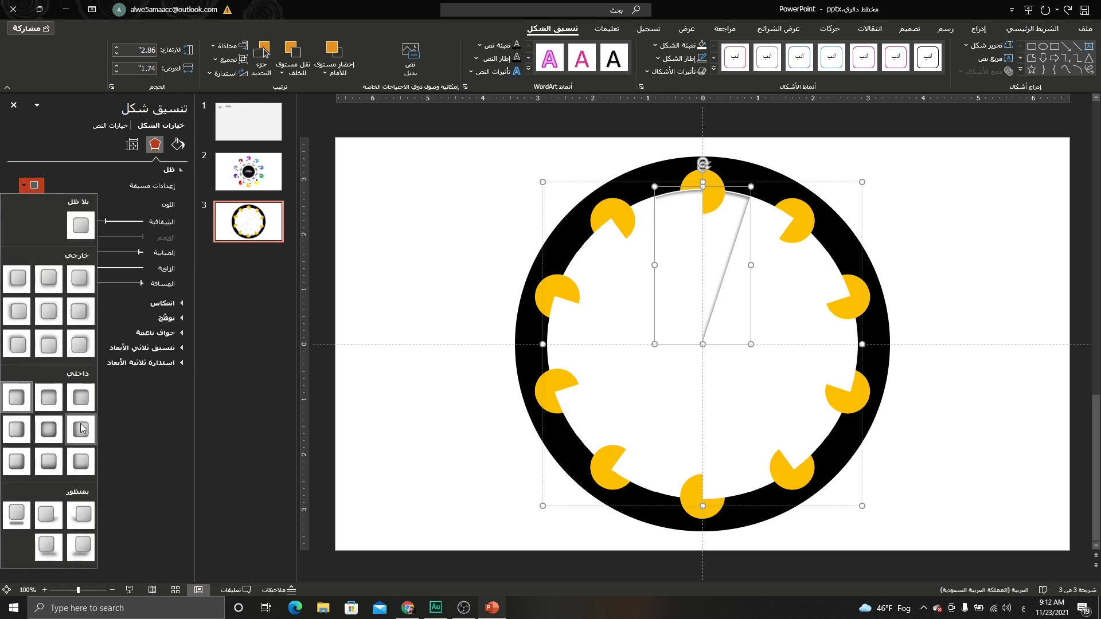
left_click(29, 429)
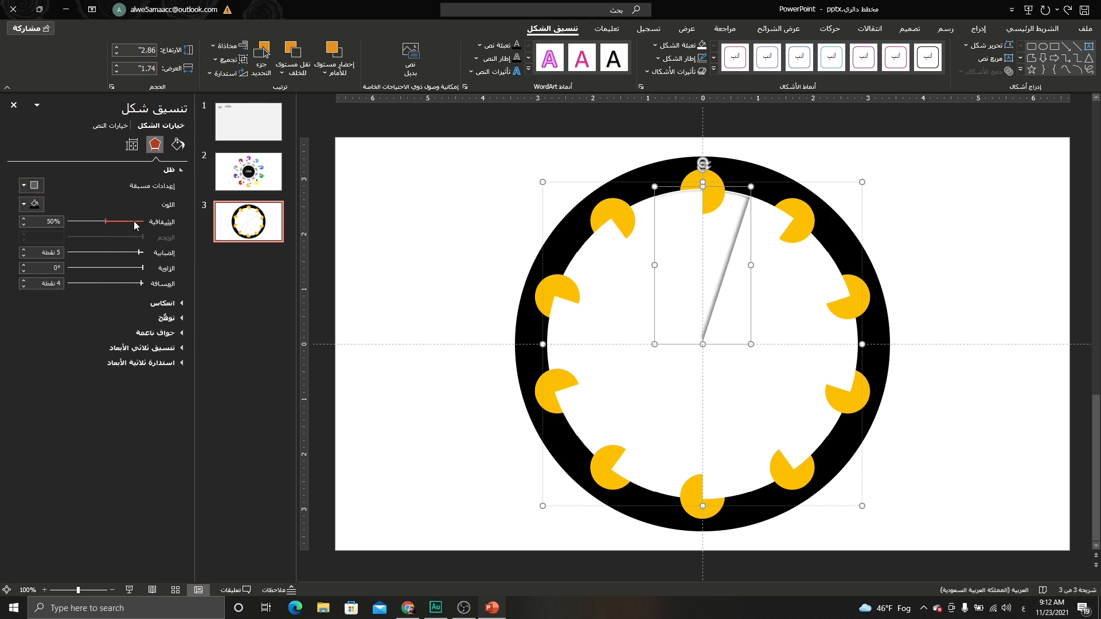
double_click(43, 222)
type("75")
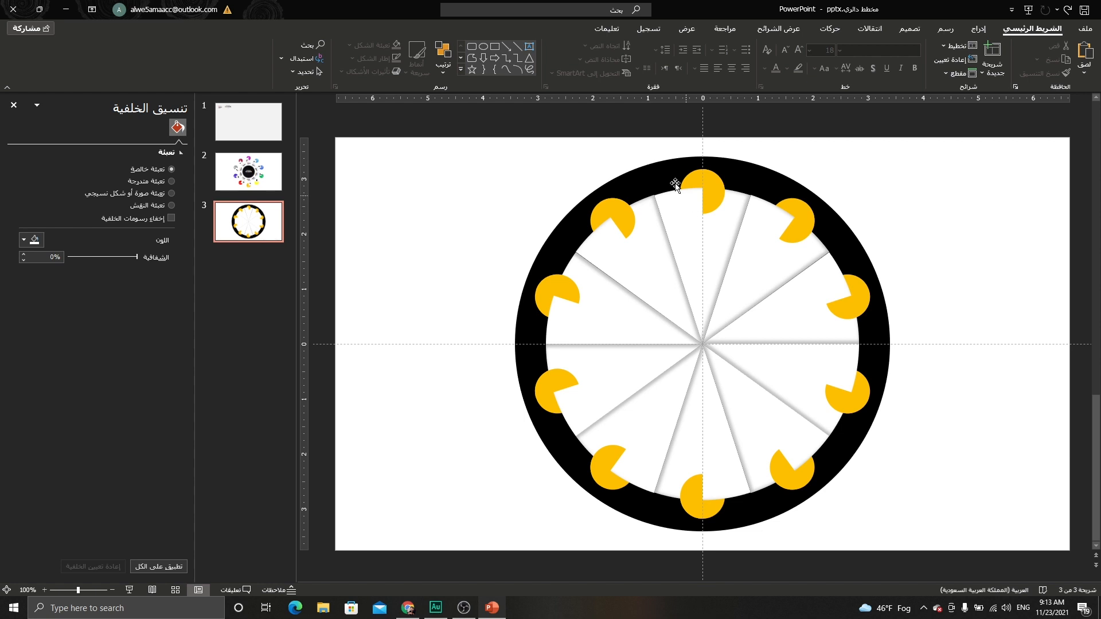
Bring the large black circle to the front and shrink it about its centre to about 2.74 inches across.
left_click(655, 168)
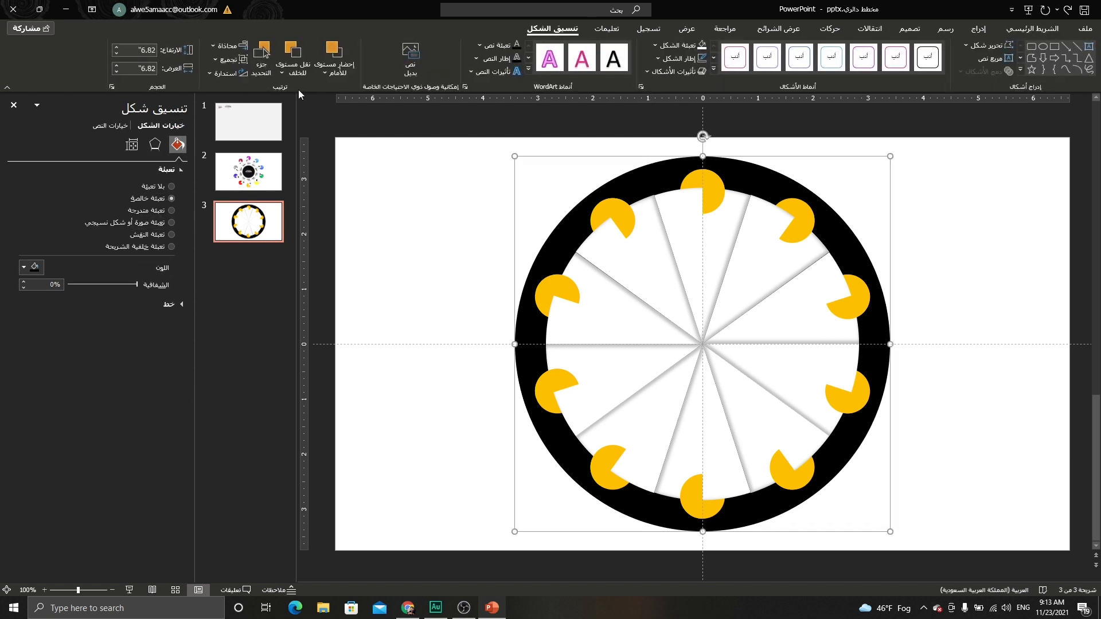
left_click(329, 74)
left_click(335, 102)
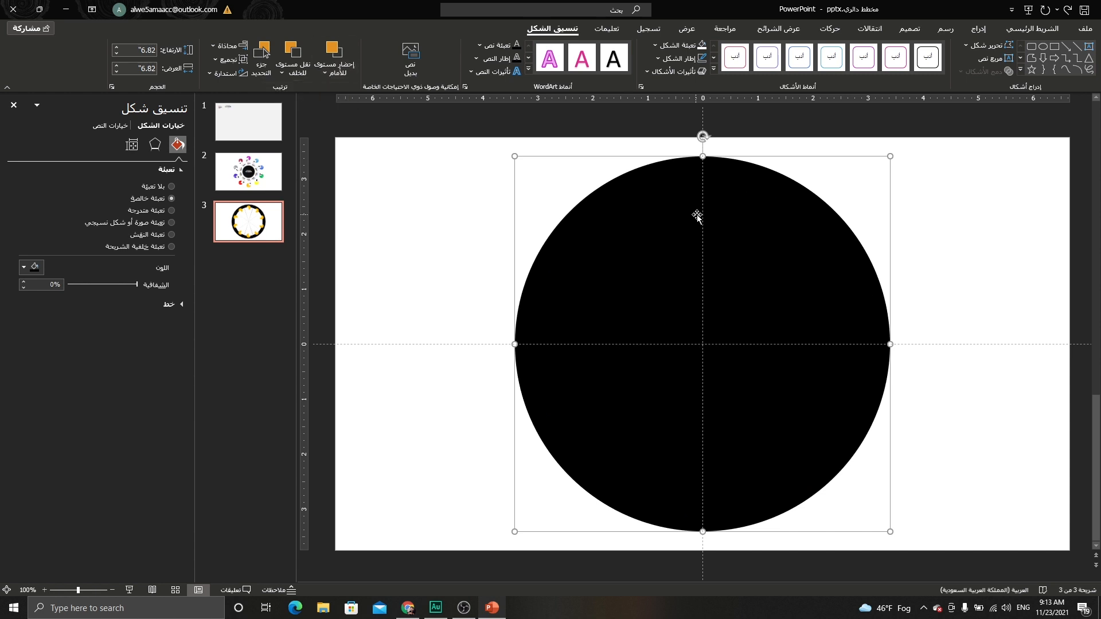
left_click_drag(890, 156, 777, 268)
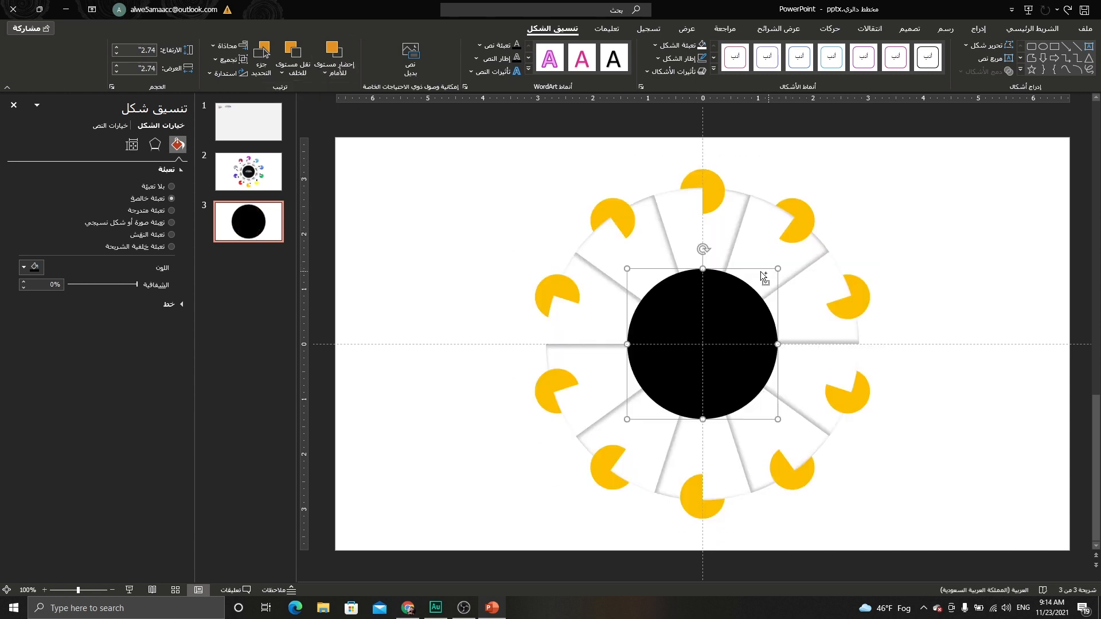
Give the central circle a gradient fill and reduce it to two stops, one at each end of the gradient.
right_click(734, 282)
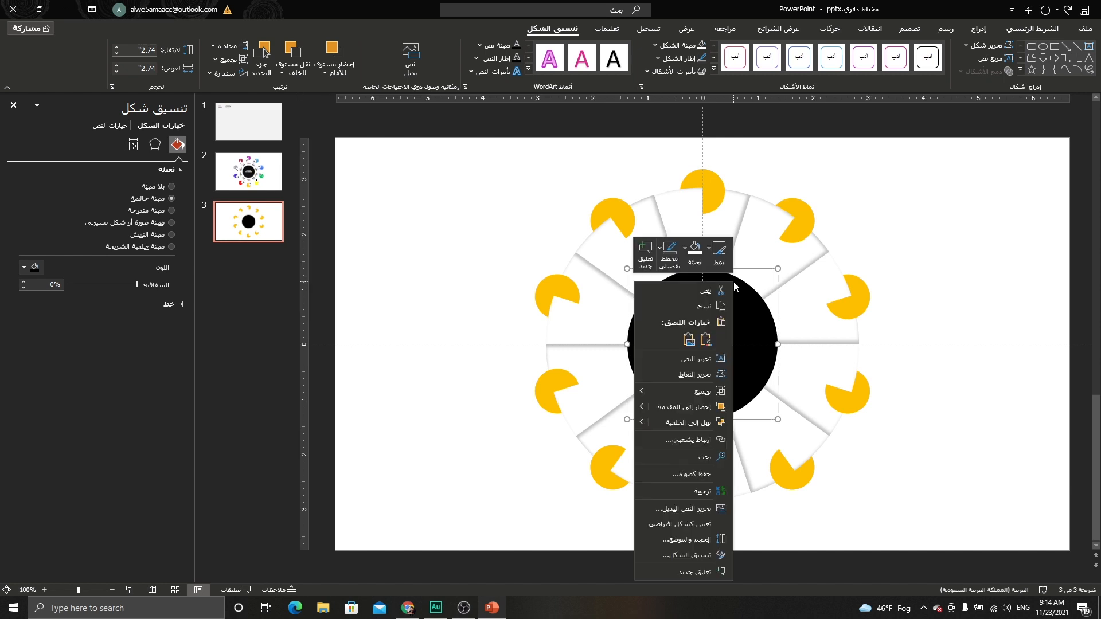
left_click(748, 328)
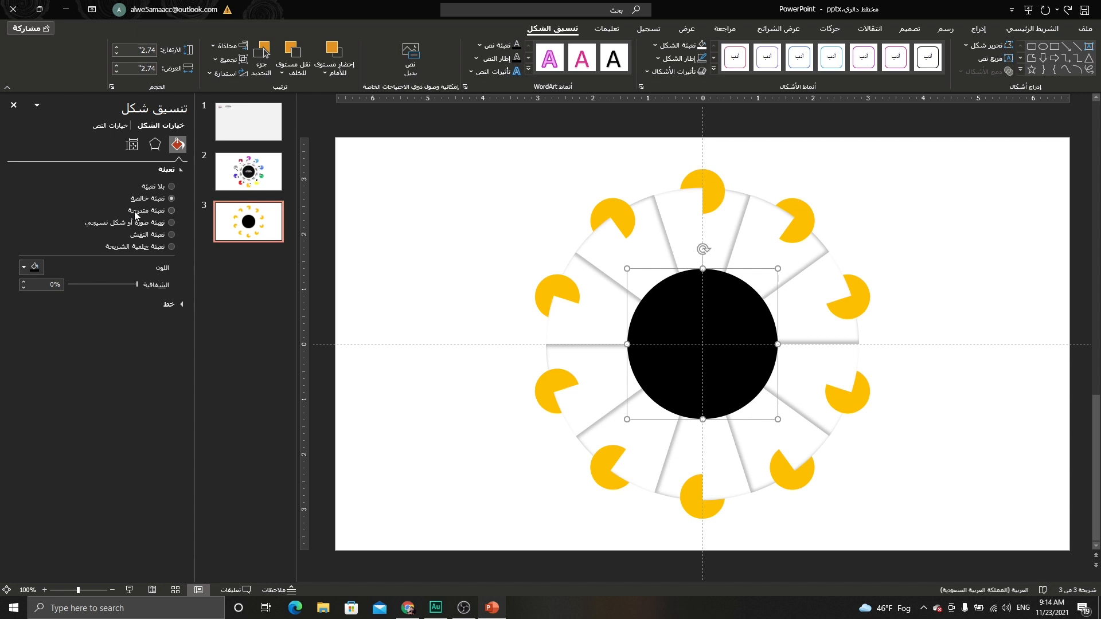
left_click(153, 210)
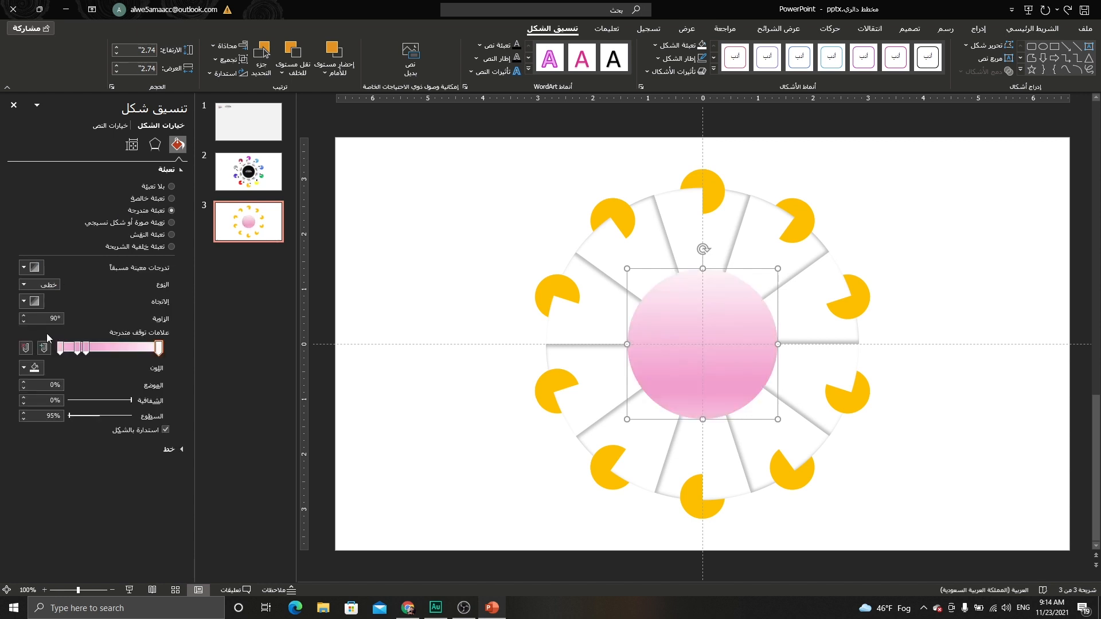
left_click(27, 348)
left_click(26, 348)
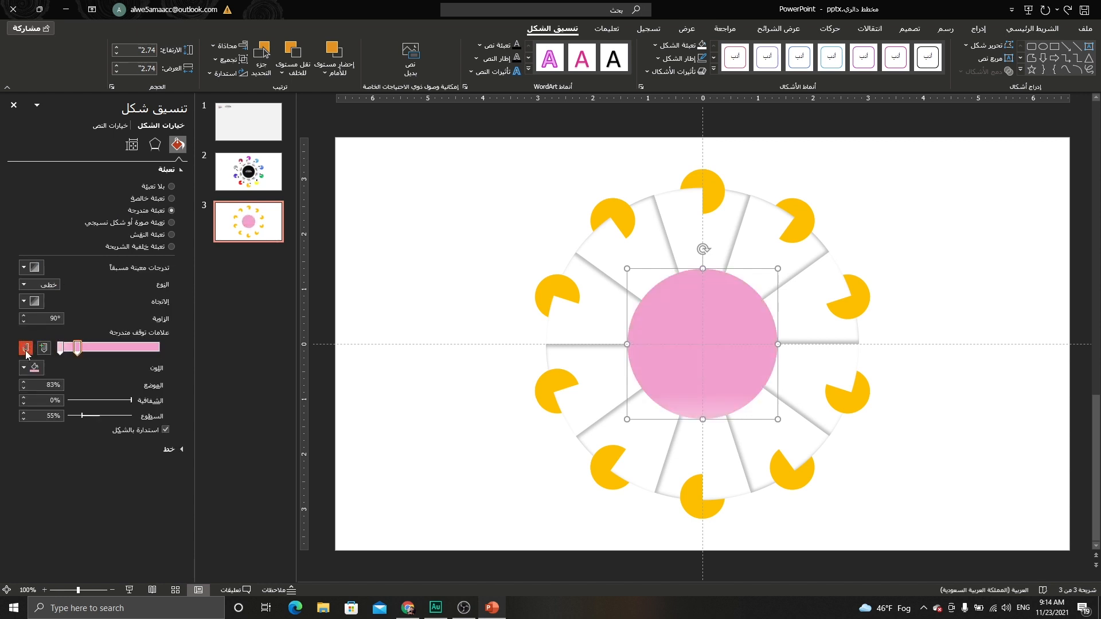
left_click_drag(77, 348, 181, 346)
Colour the central circle's 0% gradient stop black and its 100% stop a very dark grey with -90% brightness.
left_click(33, 367)
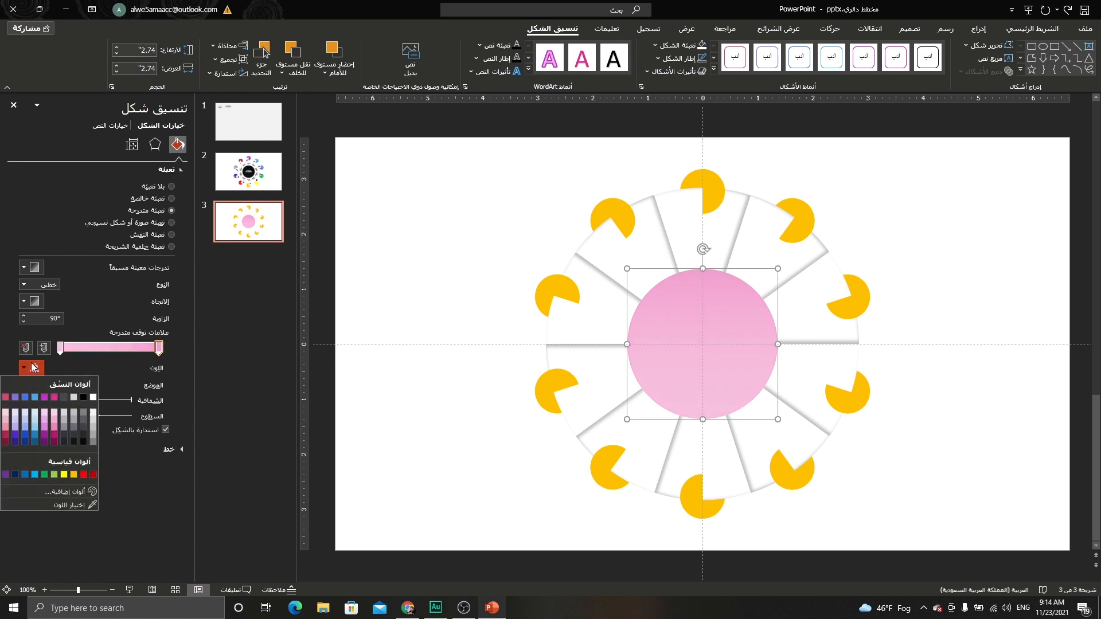
left_click(86, 397)
left_click(62, 348)
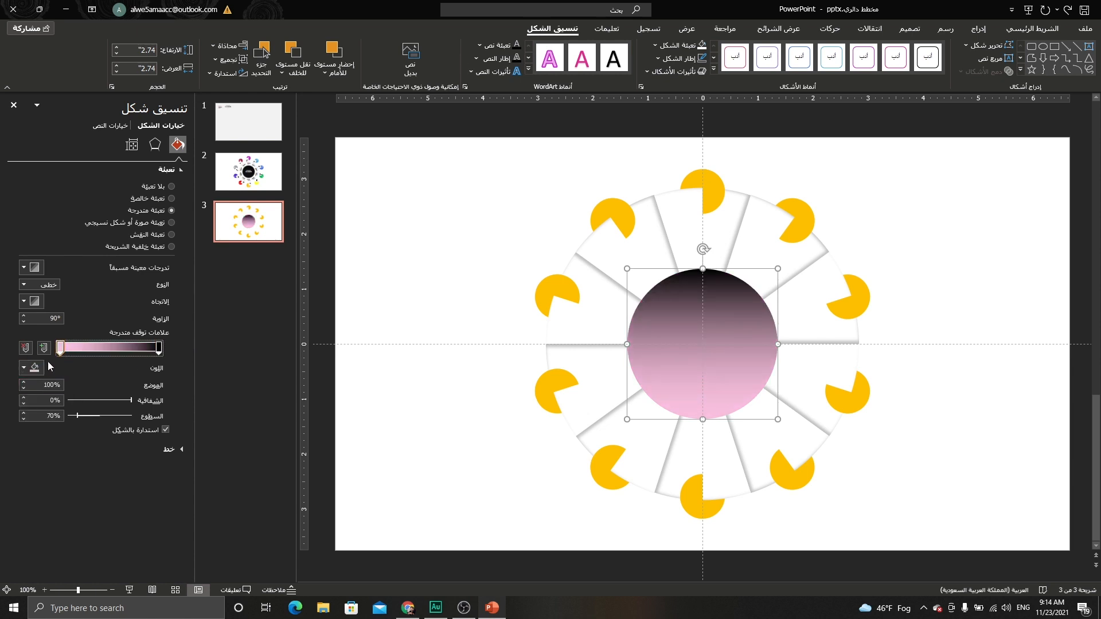
left_click(34, 367)
left_click(74, 442)
left_click(384, 211)
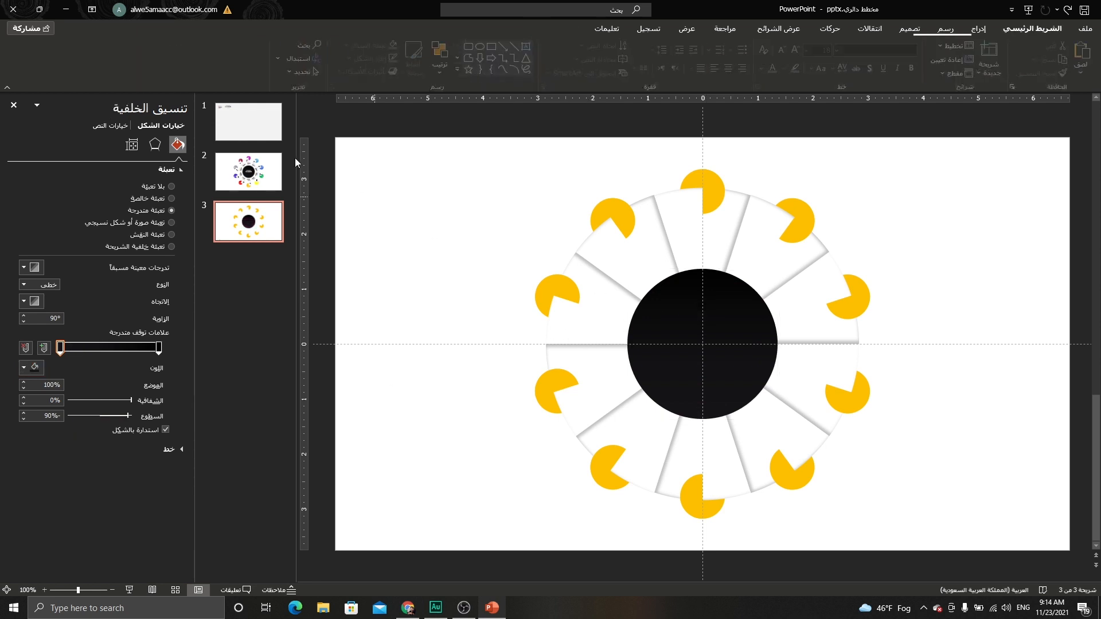
Copy the "INFOGRAPHIC 10 STEPS" title with its dots from slide 1 into the middle of the black circle on slide 3.
left_click(267, 125)
left_click_drag(409, 122, 564, 256)
key("ctrl+c")
left_click(248, 221)
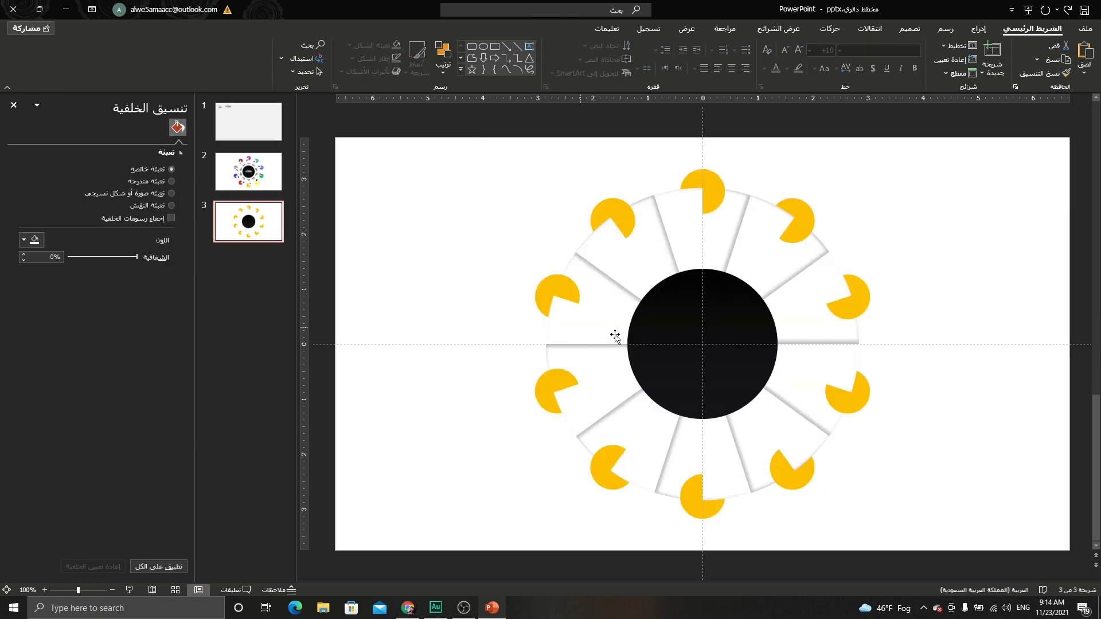
key("ctrl+v")
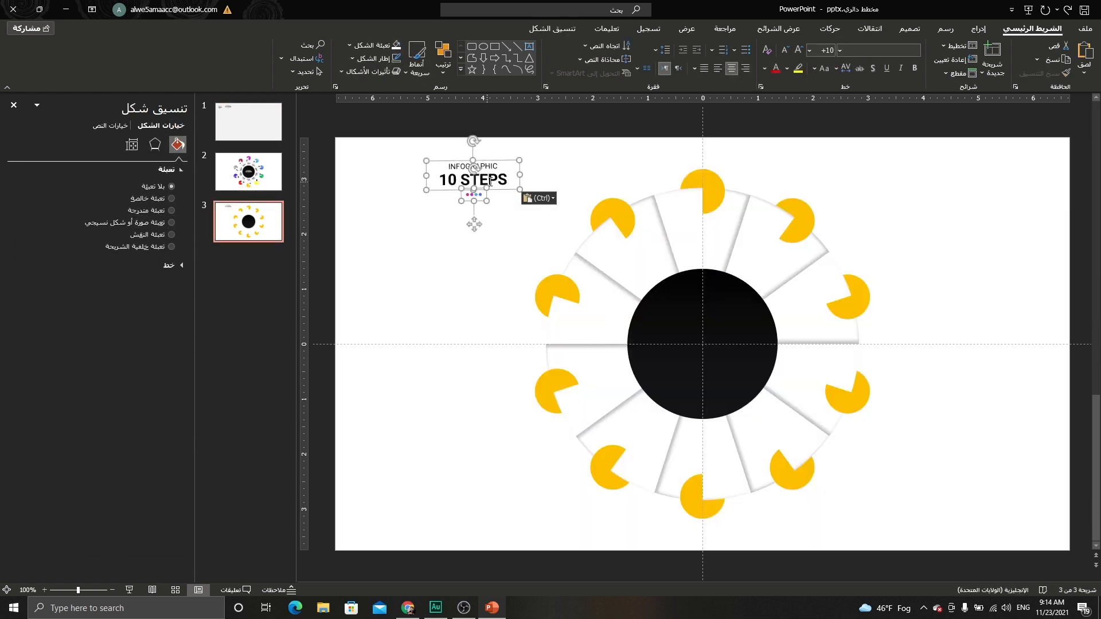
left_click_drag(510, 190, 738, 345)
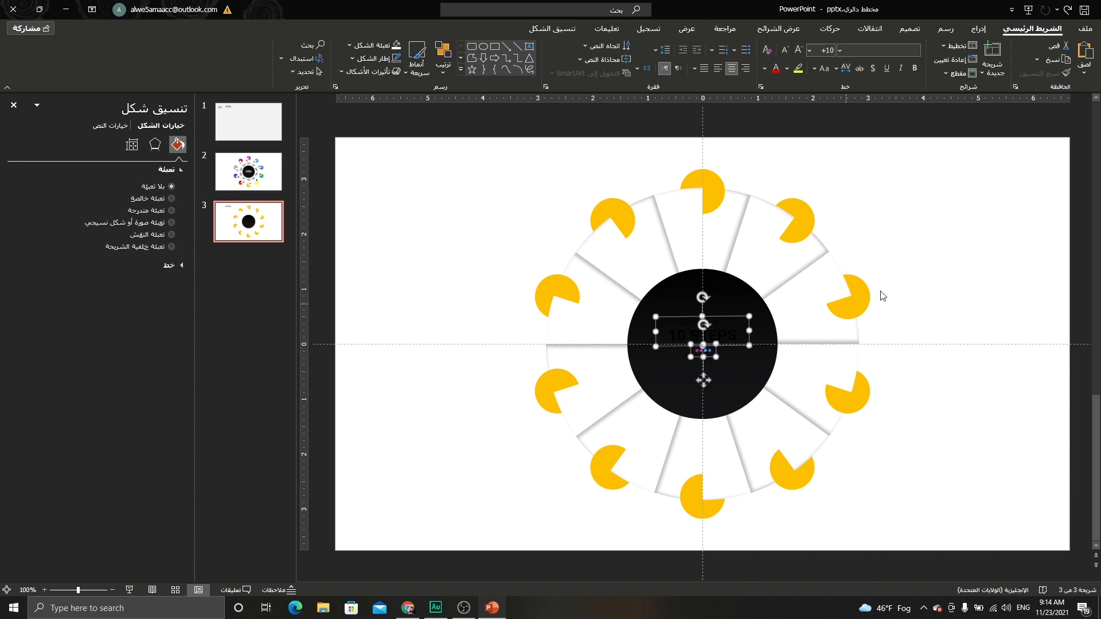
left_click(883, 297)
Set the font colour of the "INFOGRAPHIC 10 STEPS" text to white.
left_click(703, 318)
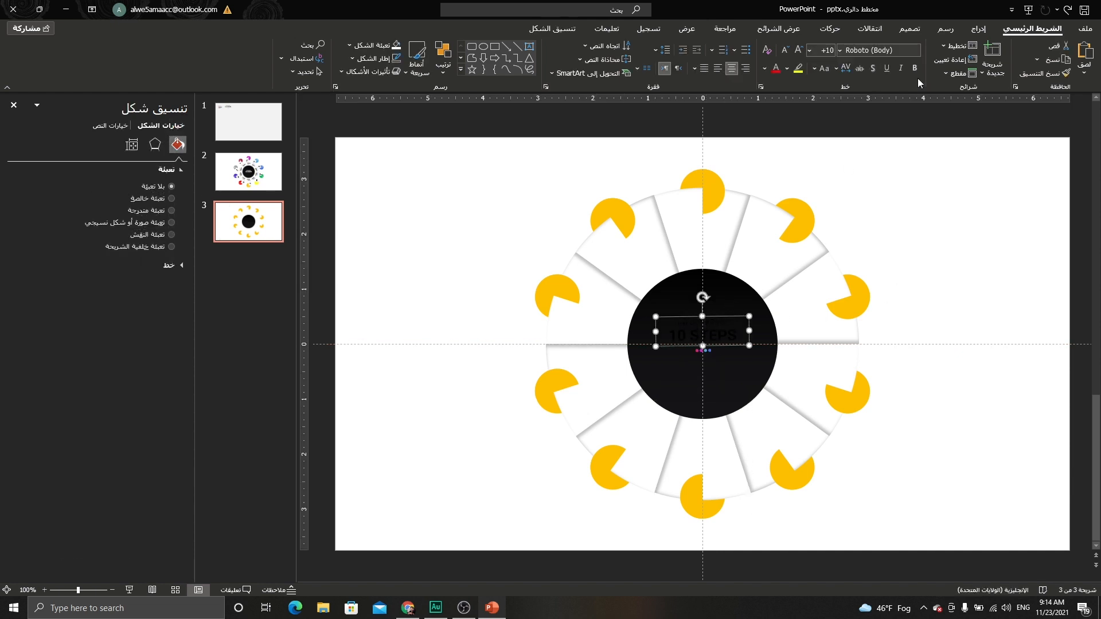
left_click(787, 69)
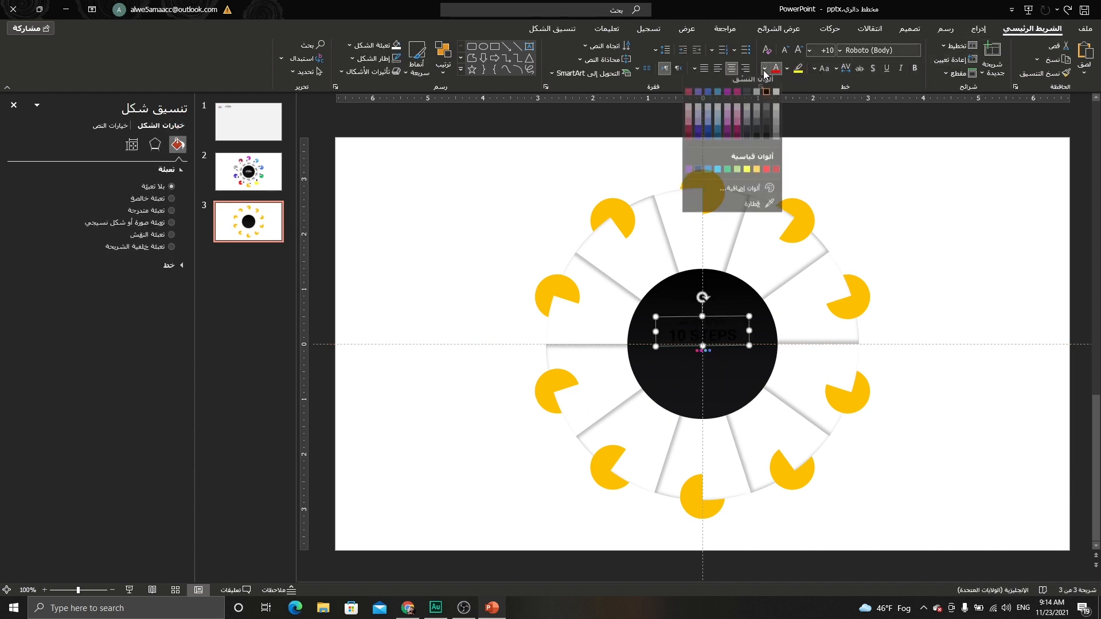
left_click(776, 106)
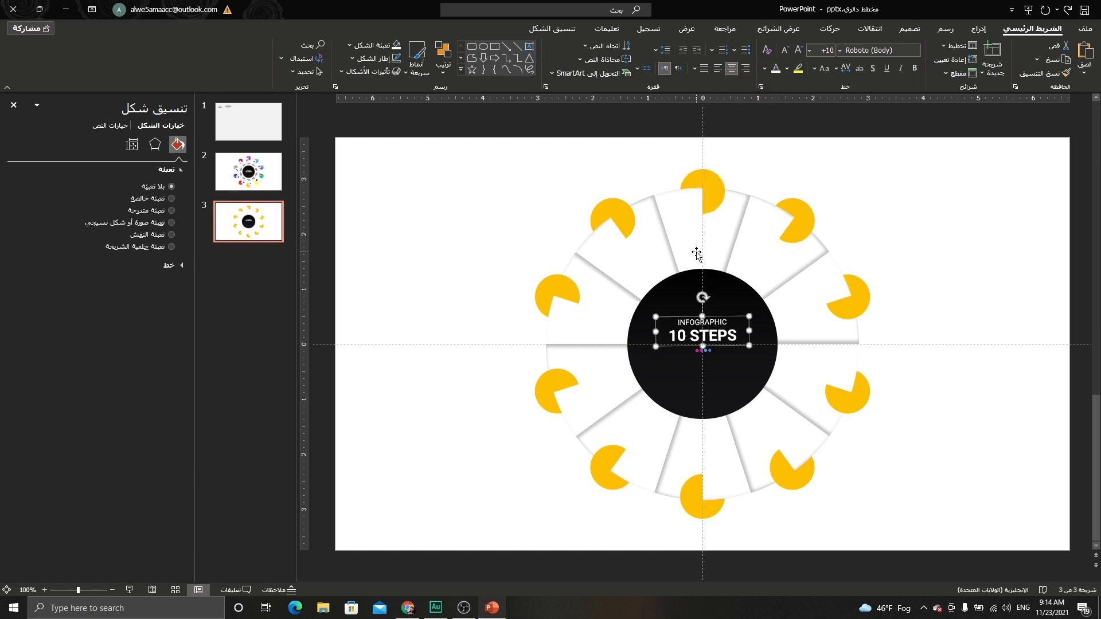
Recolour the orange circle behind the top slice with a pink fill.
left_click(711, 189)
mouse_move(714, 189)
left_mouse_down()
mouse_move(703, 177)
mouse_move(710, 185)
mouse_move(690, 188)
mouse_move(710, 184)
mouse_move(691, 161)
left_mouse_up()
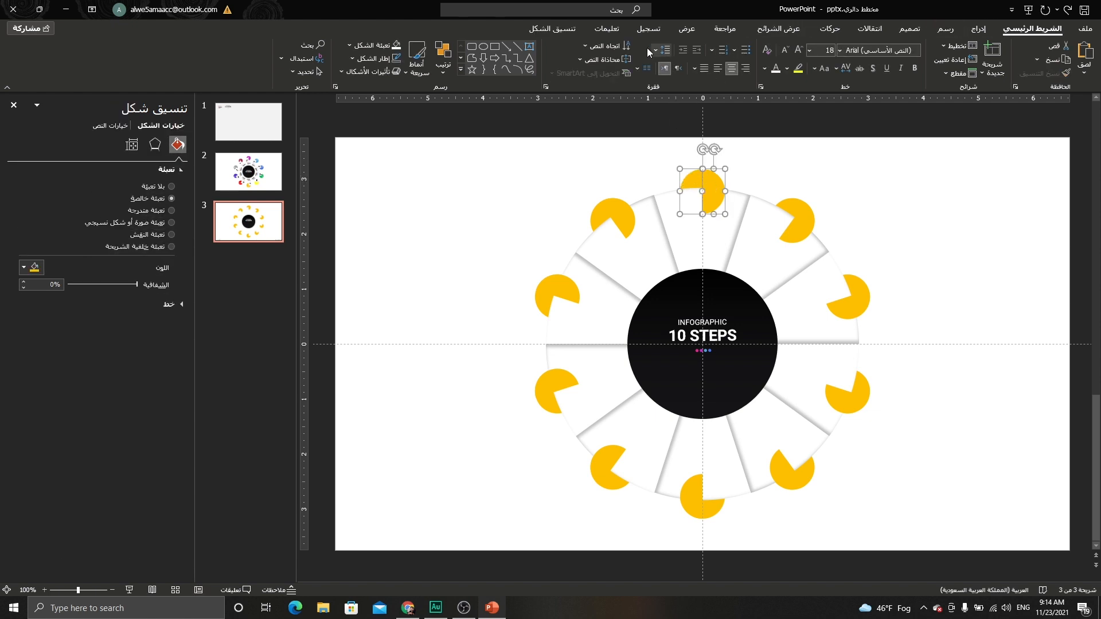
left_click(552, 28)
left_click(665, 45)
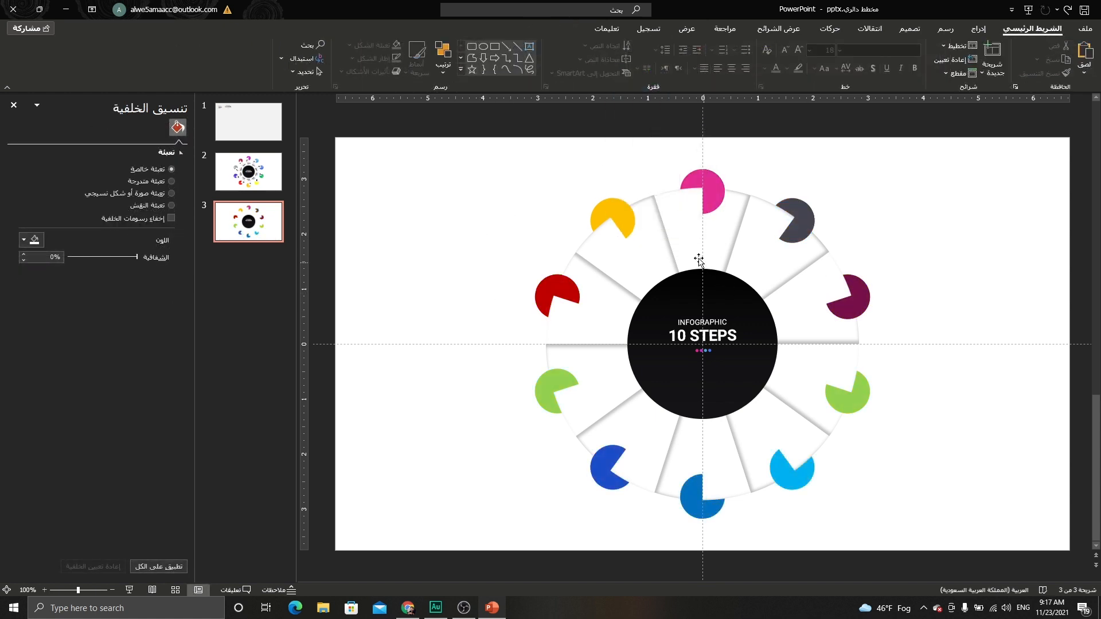
Group all the shapes of the wheel and apply the centred outer shadow preset to the group.
left_click_drag(470, 120, 969, 549)
key("ctrl+g")
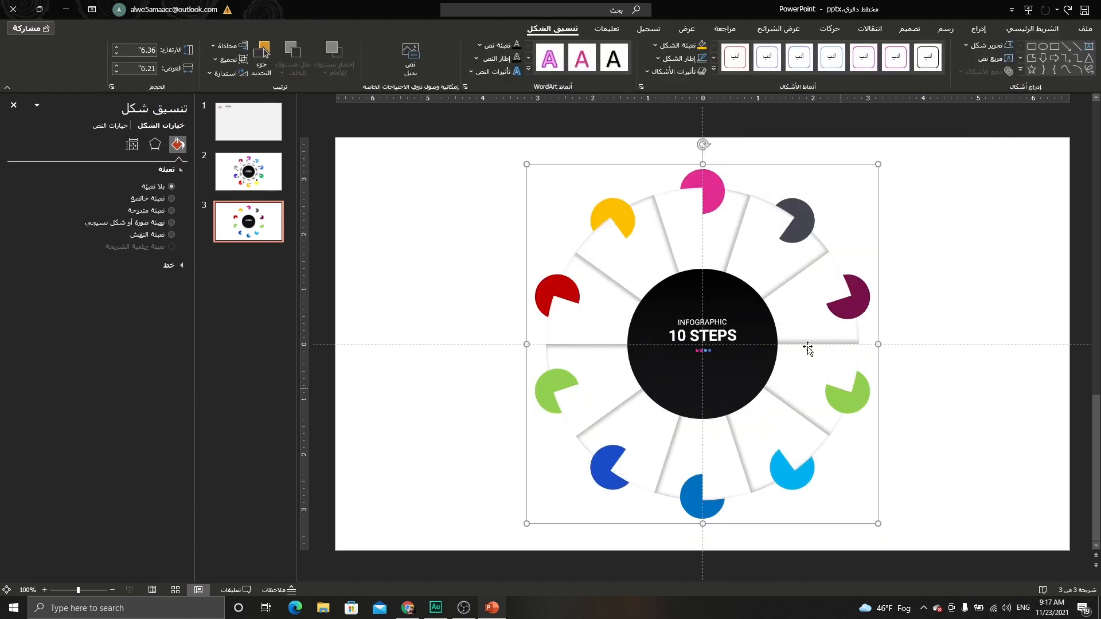
left_click(155, 144)
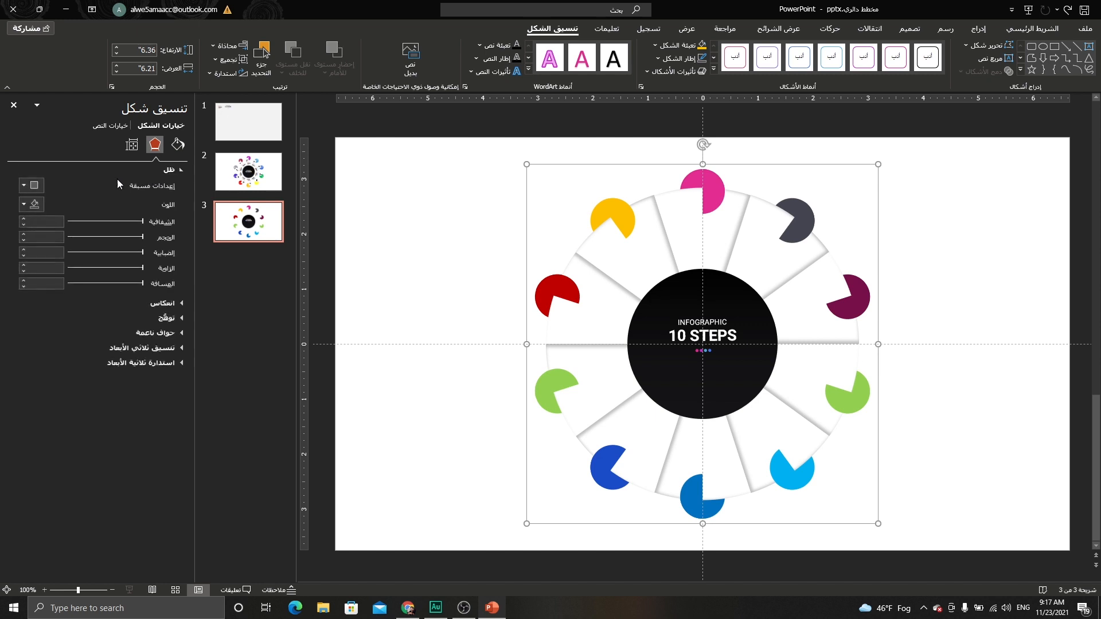
left_click(34, 185)
left_click(59, 320)
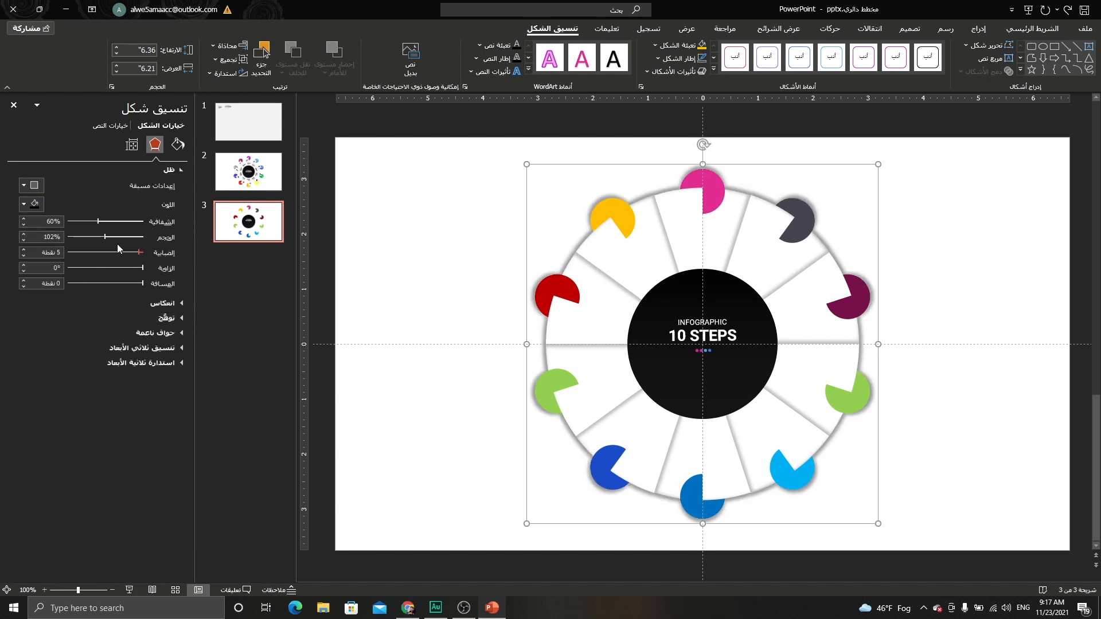
Set the group's shadow to 71% transparency, 17 pt blur and 104% size, and go to the finished example on slide 2.
mouse_move(98, 222)
left_mouse_down()
mouse_move(118, 222)
mouse_move(89, 223)
left_mouse_up()
left_click_drag(139, 253, 130, 252)
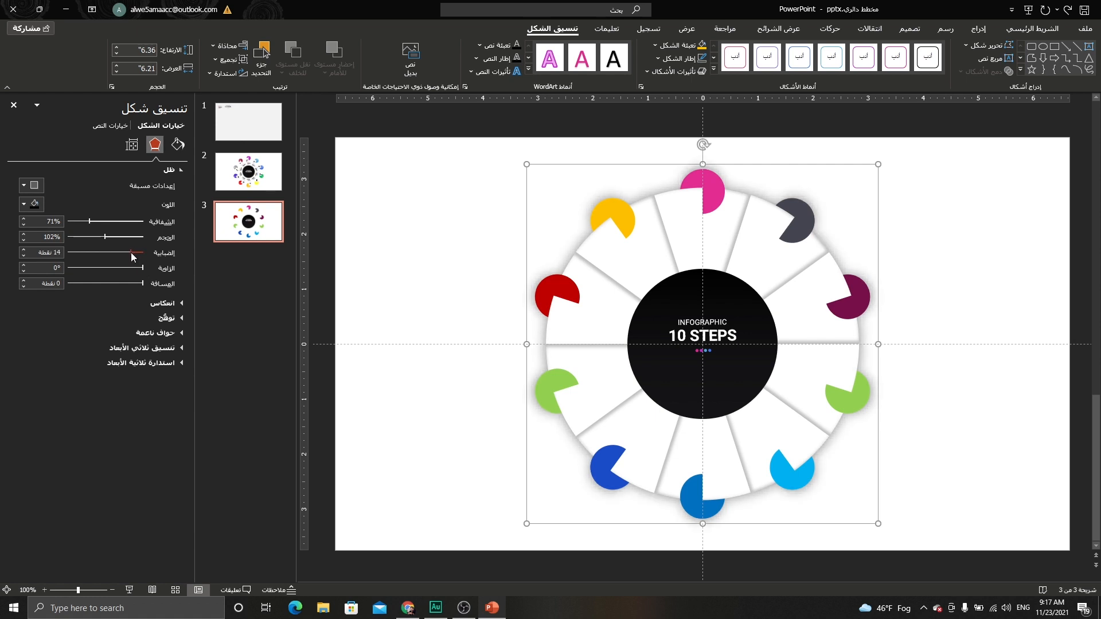
left_click(102, 237)
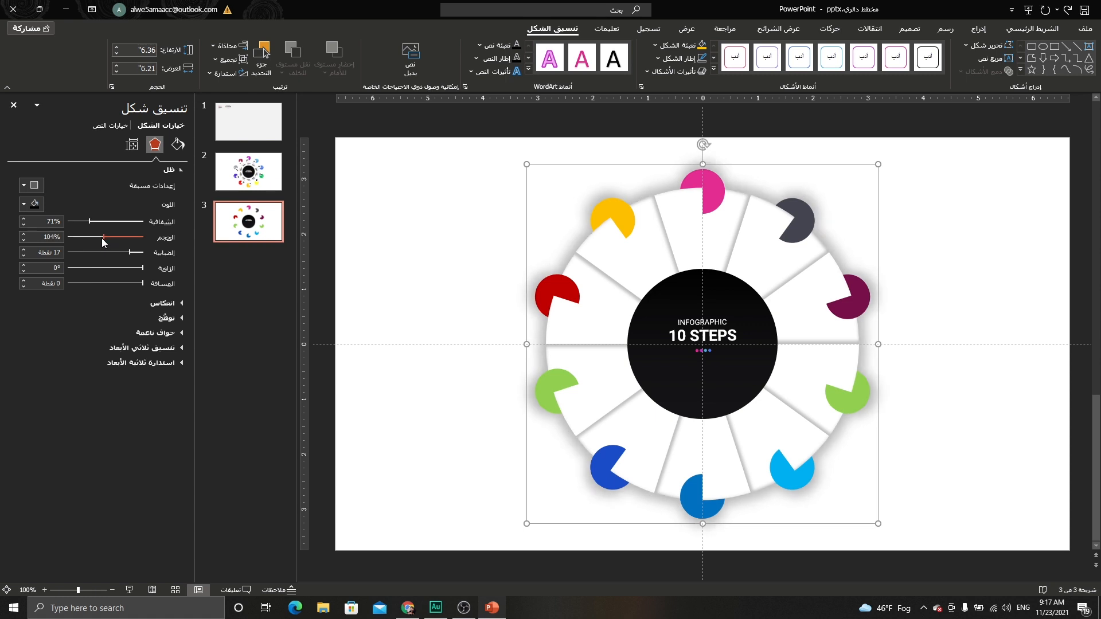
left_click(14, 105)
left_click(373, 256)
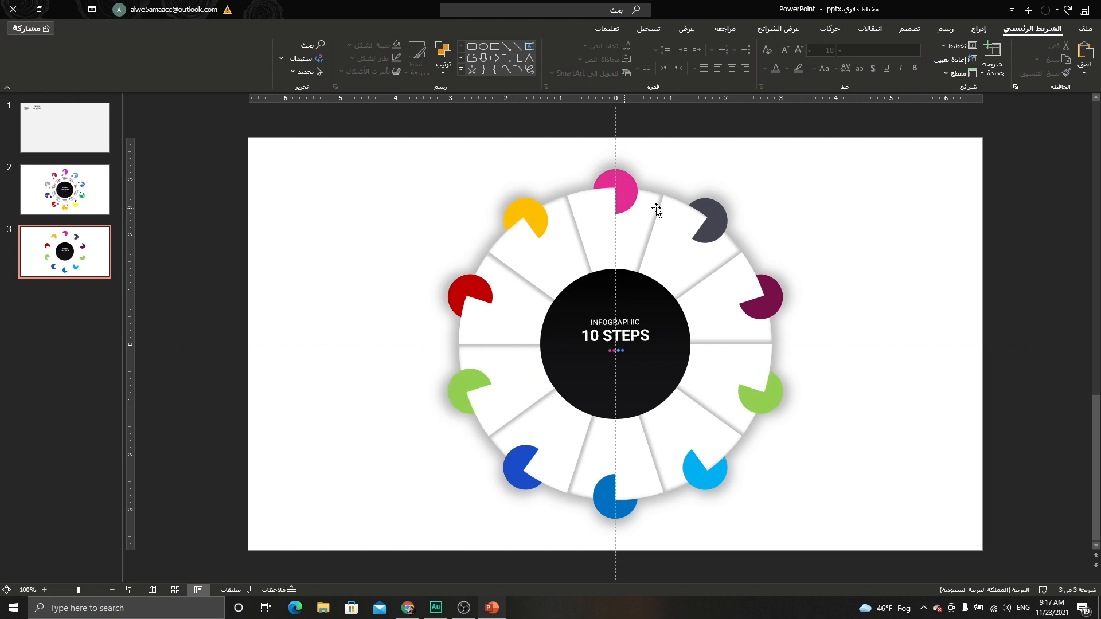
key("Up")
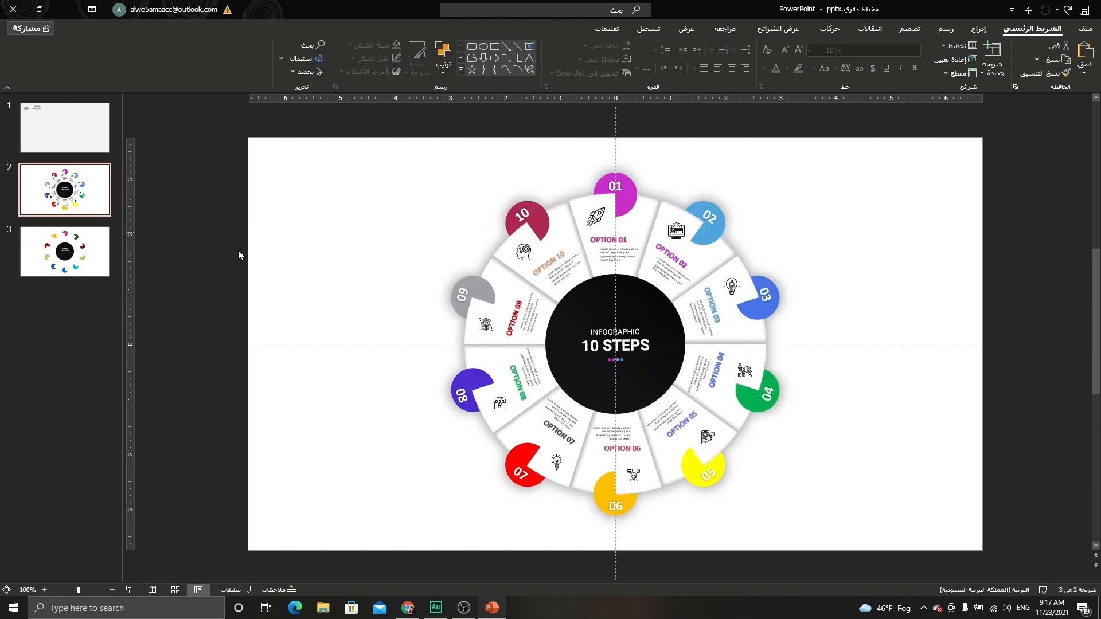